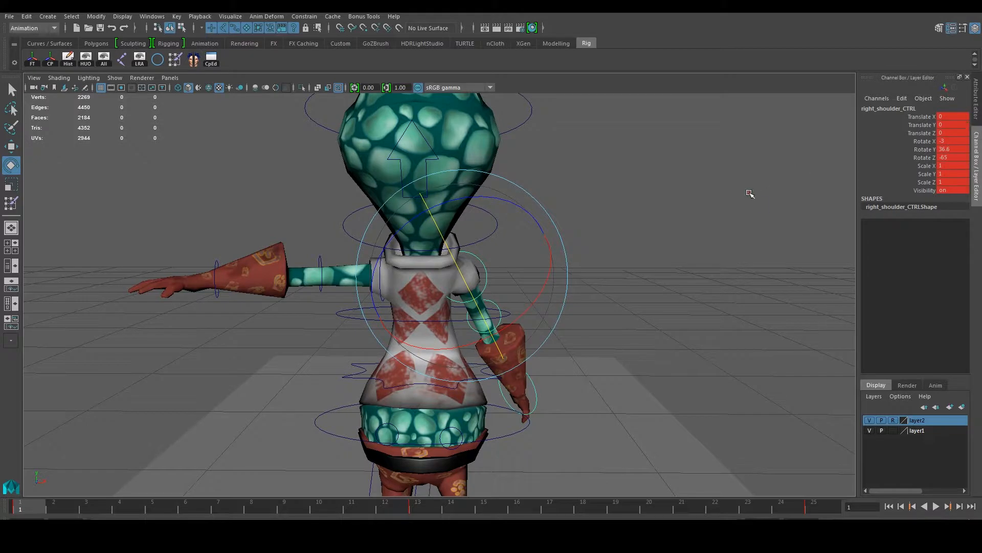
# - Rotate the left shoulder control downward so the arm hangs beside the body, and set its Rotate Z to 63
pyautogui.click(491, 301)
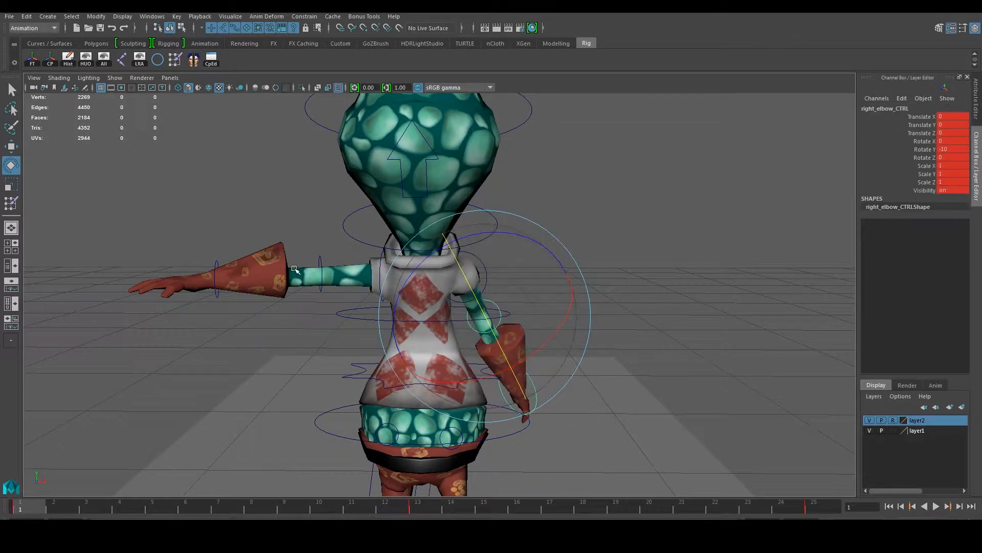
pyautogui.click(579, 219)
pyautogui.click(383, 253)
pyautogui.click(555, 241)
pyautogui.scroll(2, 416, 265)
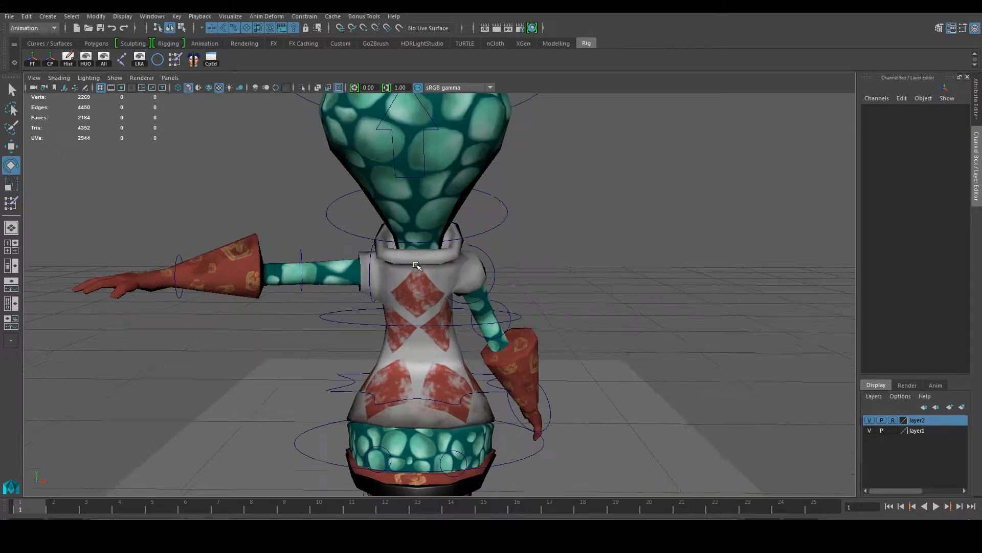
pyautogui.click(378, 248)
pyautogui.keyDown('alt'); pyautogui.moveTo(382, 248); pyautogui.dragTo(387, 246); pyautogui.keyUp('alt')
pyautogui.click(376, 245)
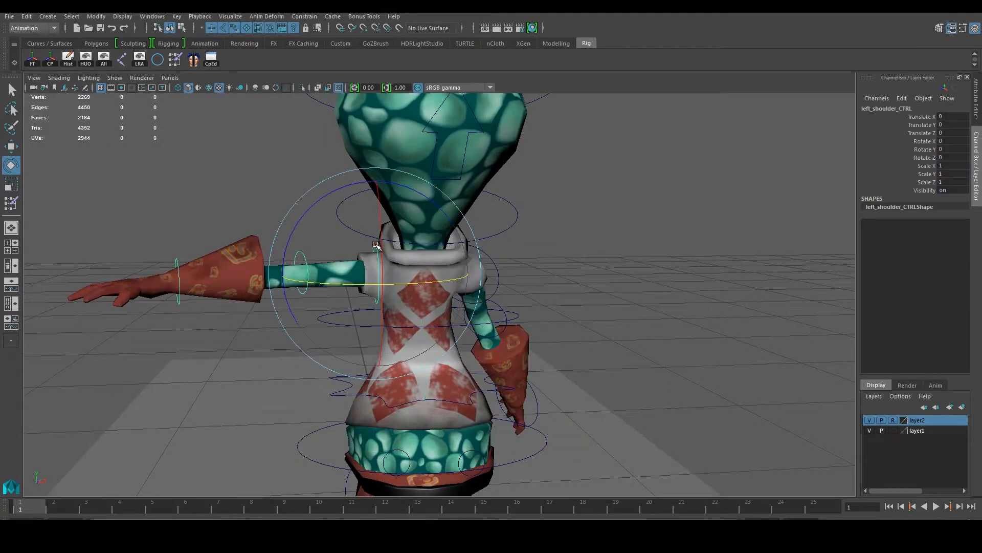
pyautogui.keyDown('alt'); pyautogui.moveTo(742, 358); pyautogui.dragTo(401, 267); pyautogui.keyUp('alt')
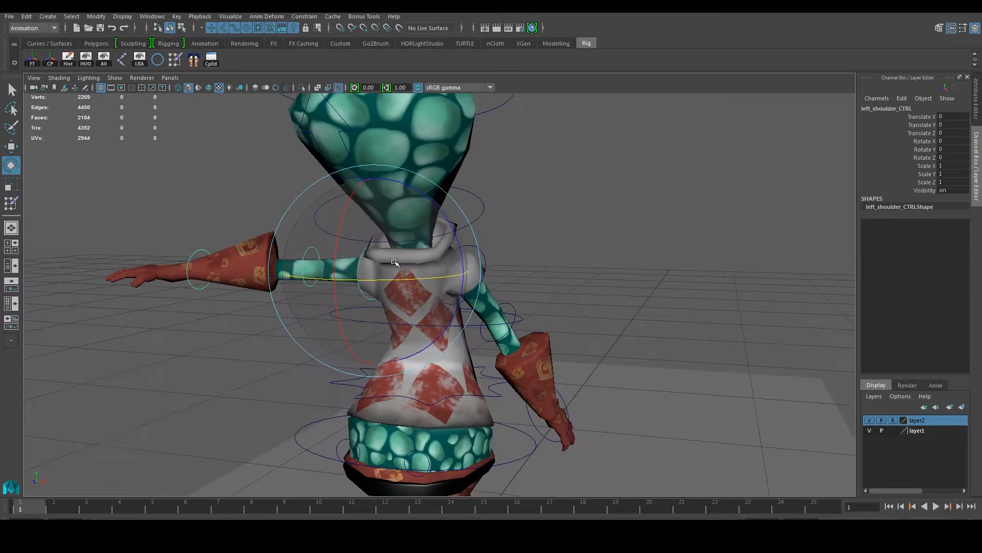
pyautogui.moveTo(444, 225)
pyautogui.mouseDown()
pyautogui.moveTo(402, 198)
pyautogui.moveTo(341, 193)
pyautogui.moveTo(410, 221)
pyautogui.moveTo(443, 214)
pyautogui.mouseUp()
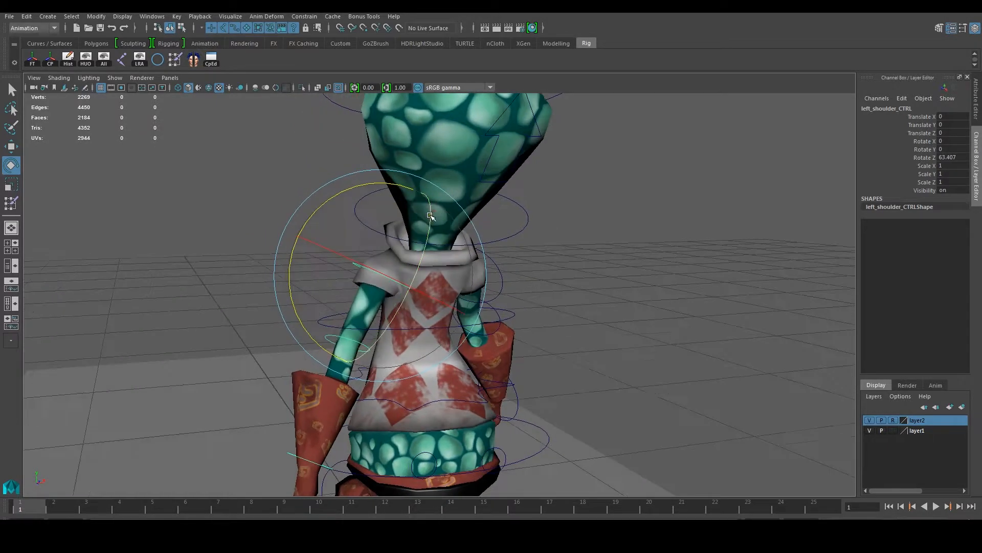
pyautogui.doubleClick(952, 157)
pyautogui.write('63')
pyautogui.press('Return')
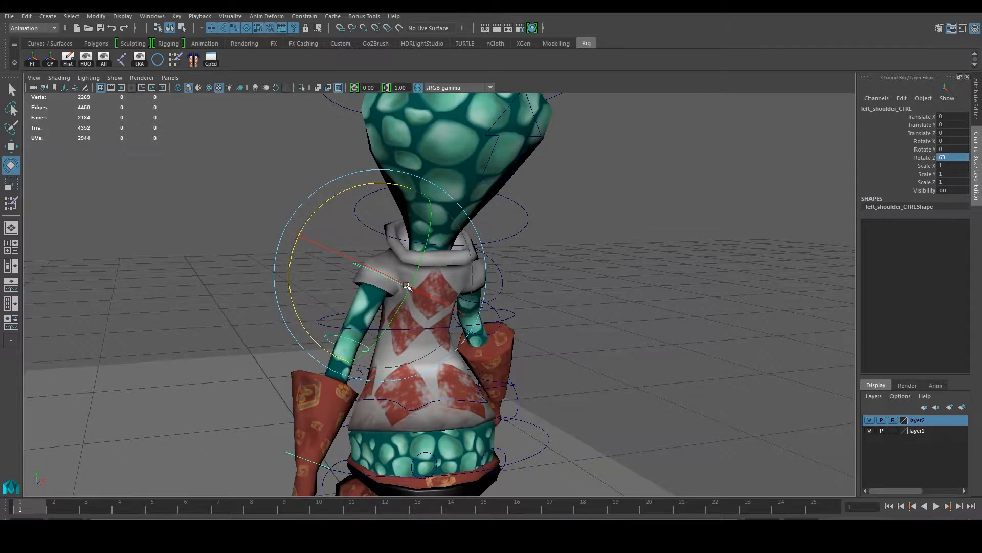
# - In the side view with the walk-cycle reference, swing the left arm forward at the shoulder and set Rotate Y to 31
pyautogui.keyDown('alt'); pyautogui.moveTo(429, 273); pyautogui.dragTo(284, 274); pyautogui.keyUp('alt')
pyautogui.press('space')
pyautogui.press('space')
pyautogui.scroll(1, 559, 347)
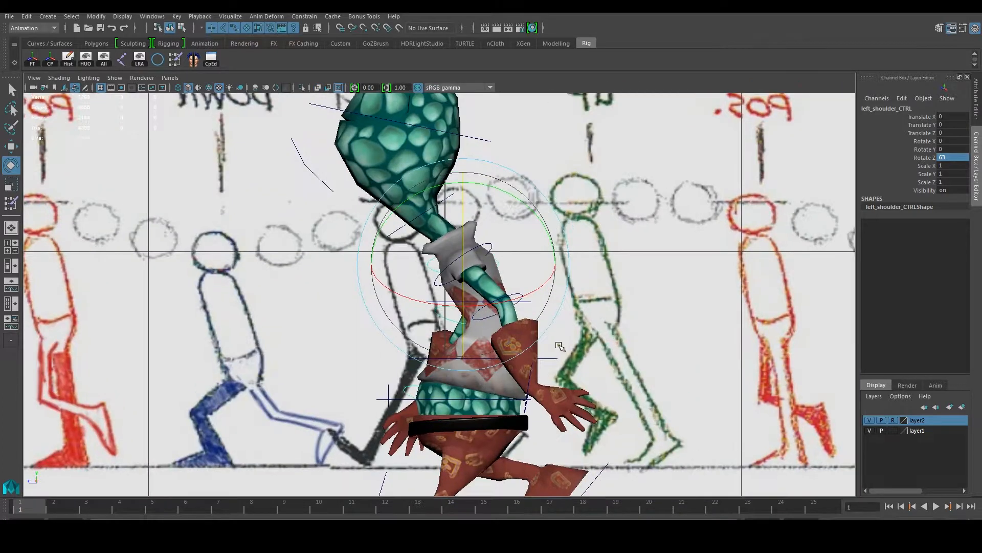
pyautogui.scroll(-6, 538, 332)
pyautogui.scroll(3, 506, 294)
pyautogui.moveTo(513, 207); pyautogui.dragTo(546, 241)
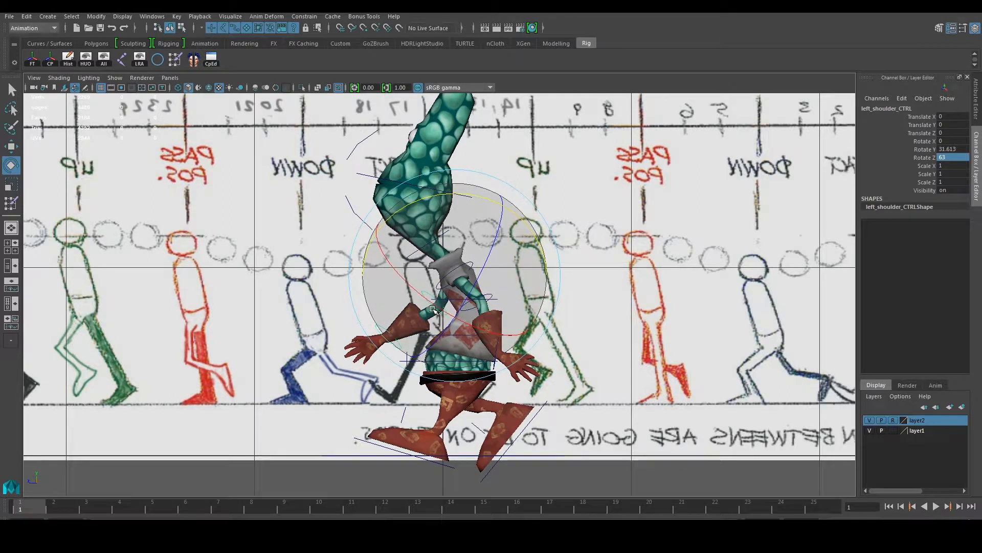
pyautogui.doubleClick(946, 150)
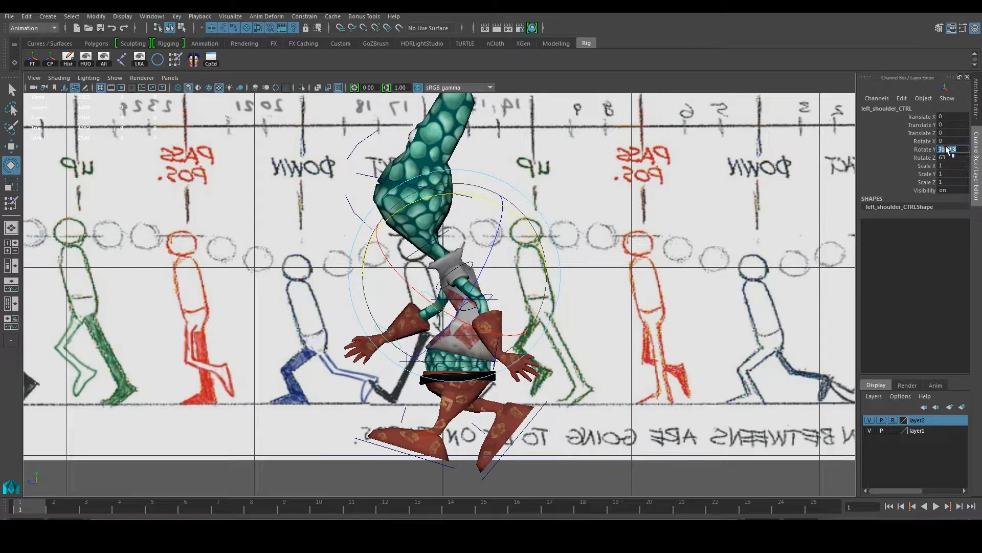
pyautogui.press('Return')
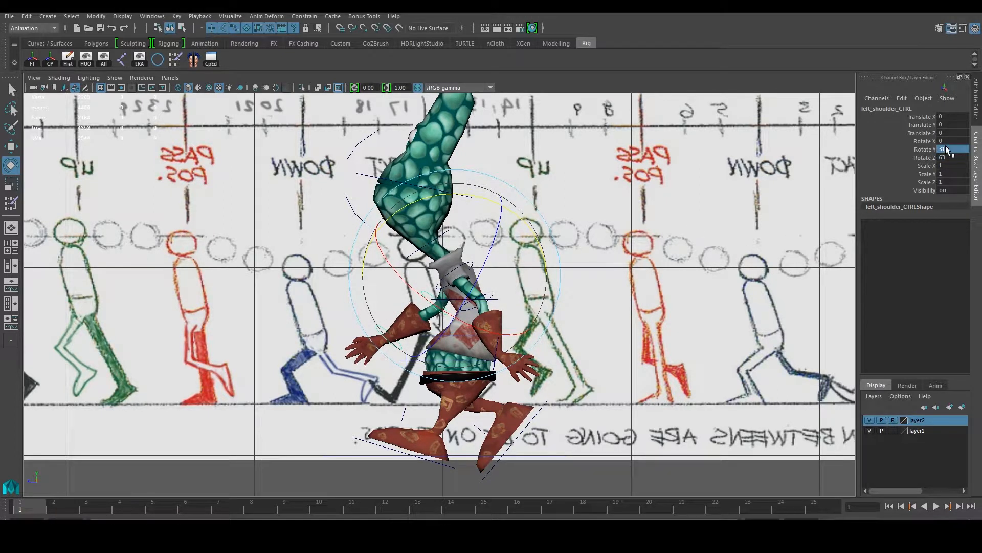
# - In the perspective view, bend the left elbow control forward and set its Rotate Y to 28.5
pyautogui.scroll(3, 474, 284)
pyautogui.scroll(1, 474, 284)
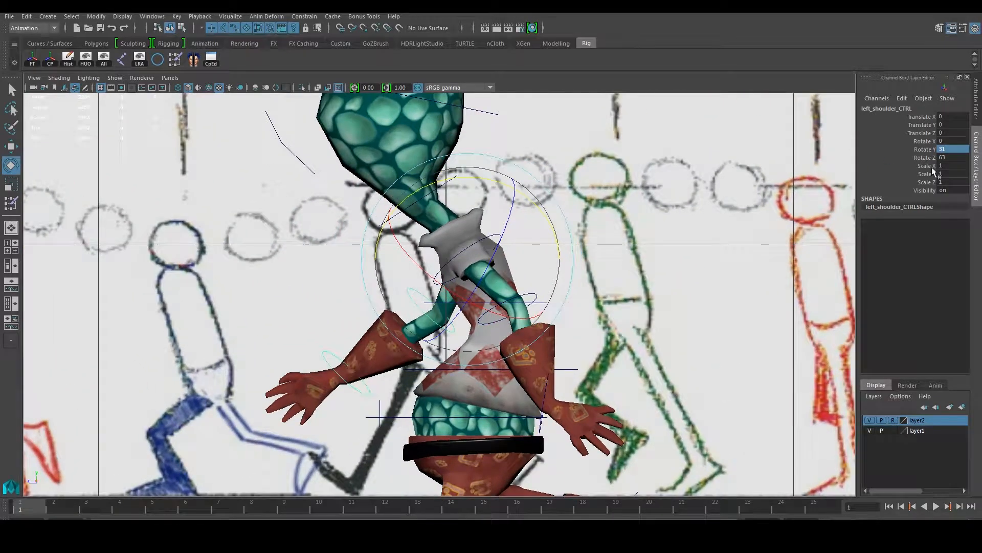
pyautogui.press('space')
pyautogui.press('space')
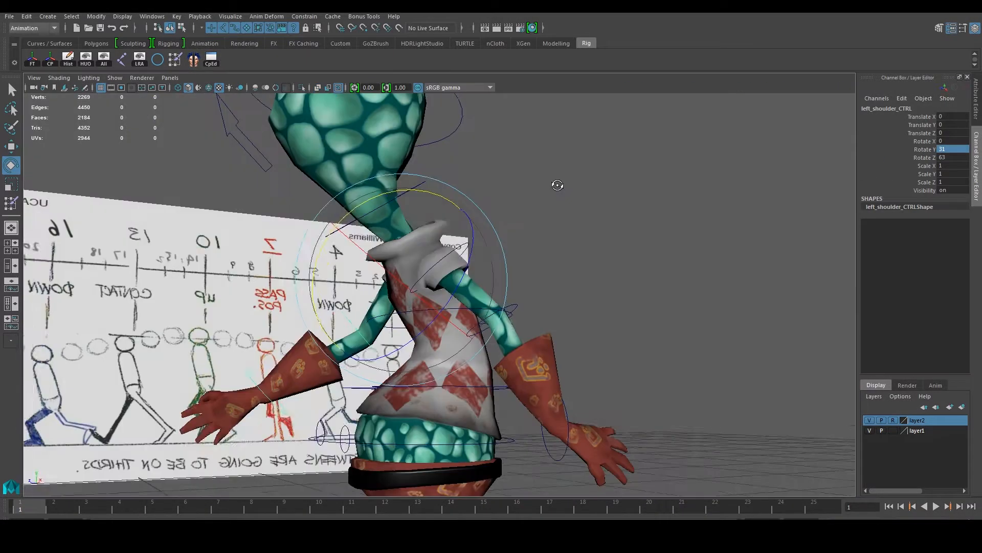
pyautogui.click(266, 224)
pyautogui.click(355, 248)
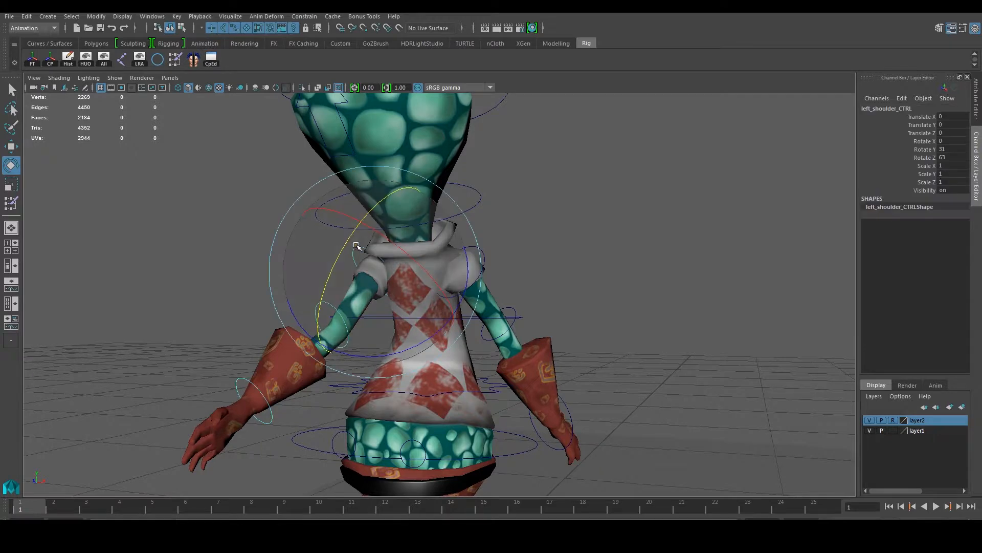
pyautogui.keyDown('alt'); pyautogui.moveTo(845, 148); pyautogui.dragTo(746, 177); pyautogui.keyUp('alt')
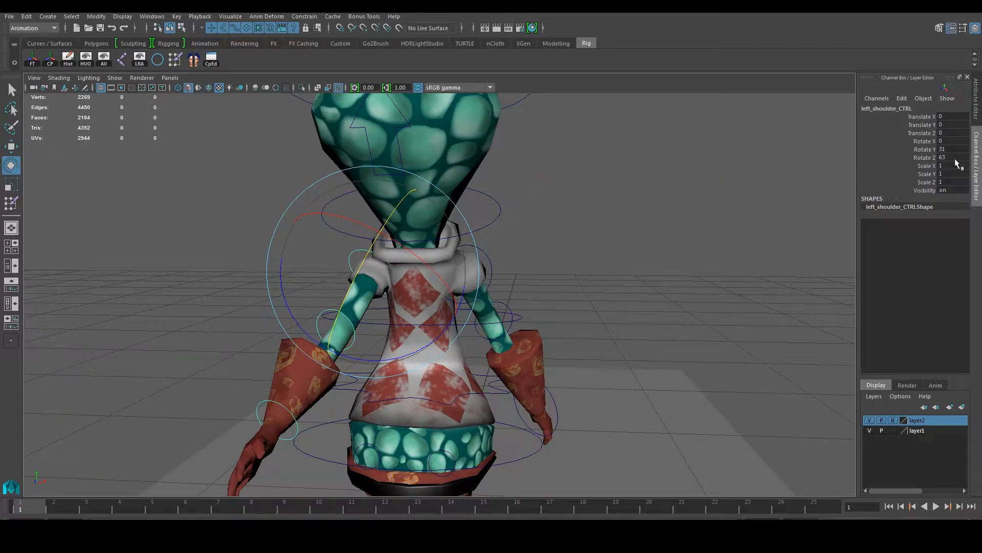
pyautogui.click(307, 282)
pyautogui.click(324, 310)
pyautogui.keyDown('alt'); pyautogui.moveTo(324, 311); pyautogui.dragTo(226, 310); pyautogui.keyUp('alt')
pyautogui.moveTo(377, 237); pyautogui.dragTo(422, 229)
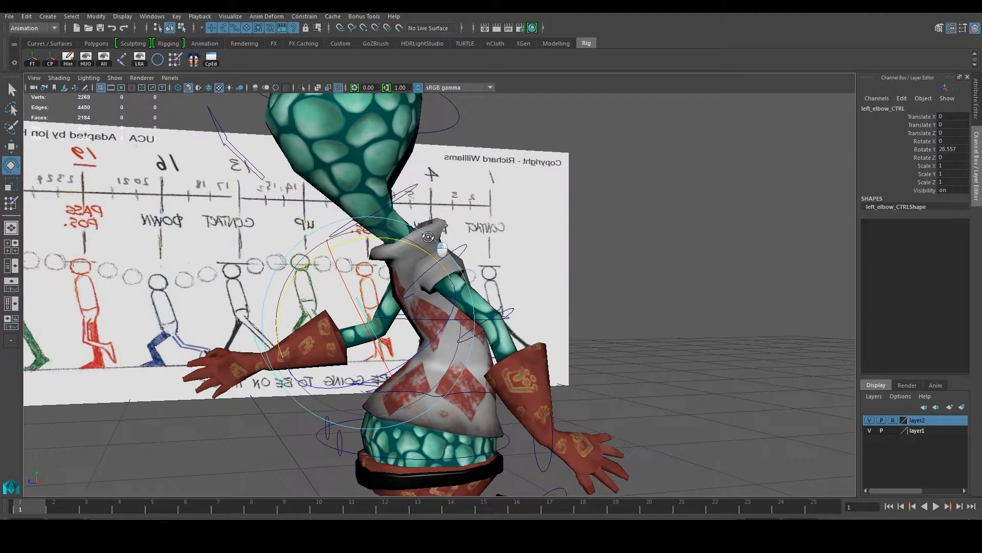
pyautogui.click(954, 149)
# - Rotate the left wrist control to a Rotate Y of 31 and key it at frame 1
pyautogui.click(253, 414)
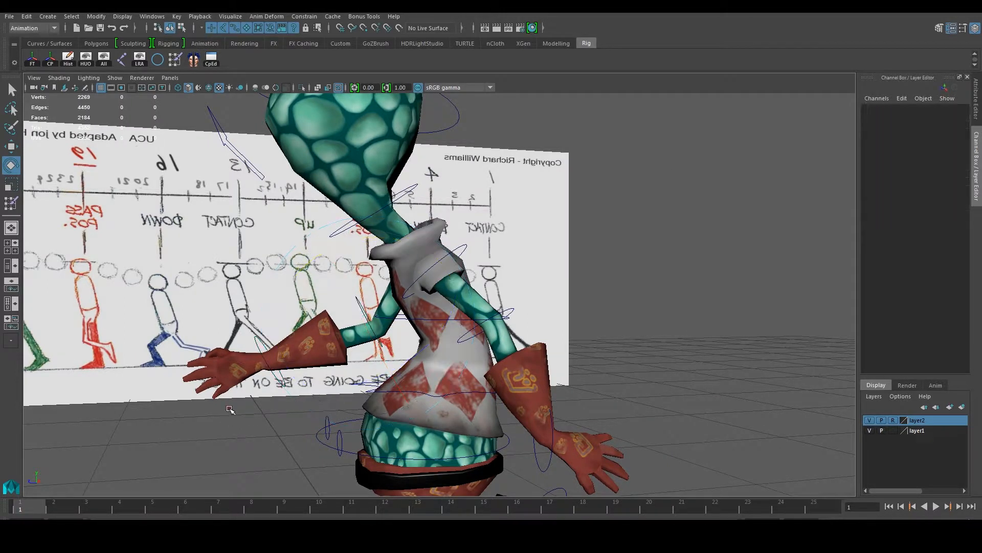
pyautogui.click(273, 352)
pyautogui.moveTo(285, 281); pyautogui.dragTo(335, 283)
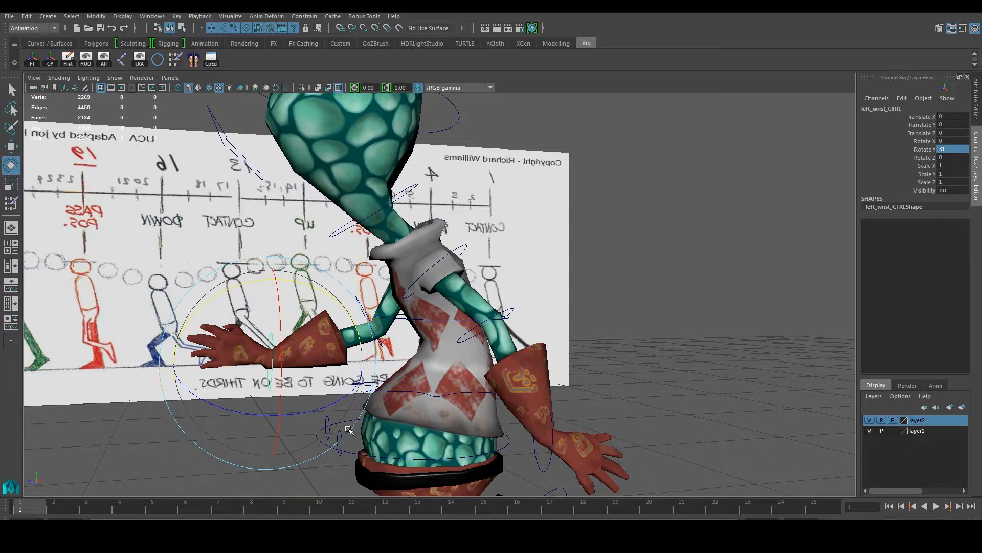
pyautogui.press('s')
# - Key the left elbow control at frames 1 and 25, and key the left wrist control at frame 25
pyautogui.click(92, 466)
pyautogui.click(294, 357)
pyautogui.press('s')
pyautogui.moveTo(33, 508); pyautogui.dragTo(816, 513)
pyautogui.press('s')
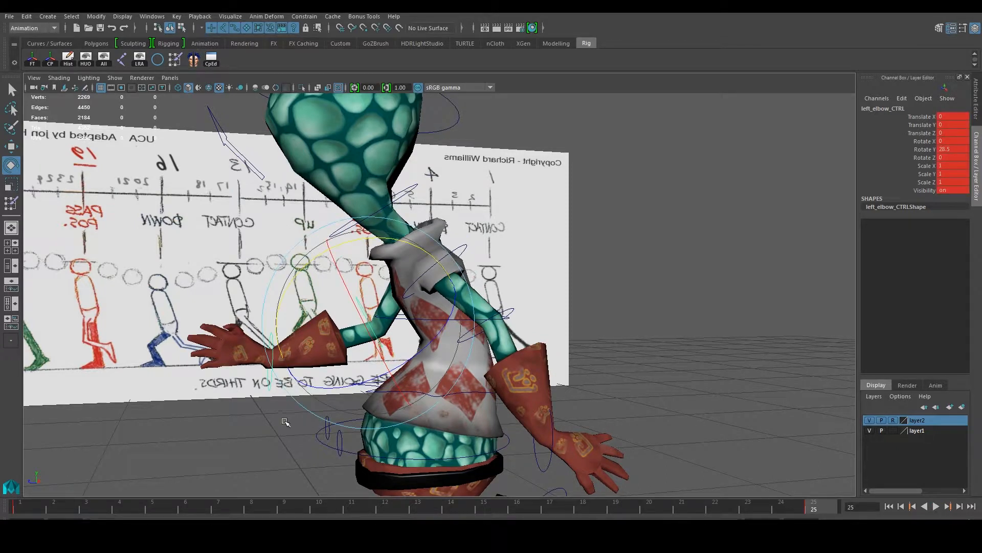
pyautogui.click(243, 384)
pyautogui.click(272, 334)
pyautogui.press('s')
# - Select the left shoulder control and key its pose at frame 25
pyautogui.keyDown('alt'); pyautogui.moveTo(255, 286); pyautogui.dragTo(358, 317); pyautogui.keyUp('alt')
pyautogui.click(345, 264)
pyautogui.click(349, 262)
pyautogui.click(321, 270)
pyautogui.keyDown('alt'); pyautogui.moveTo(321, 269); pyautogui.dragTo(345, 260); pyautogui.keyUp('alt')
pyautogui.click(349, 260)
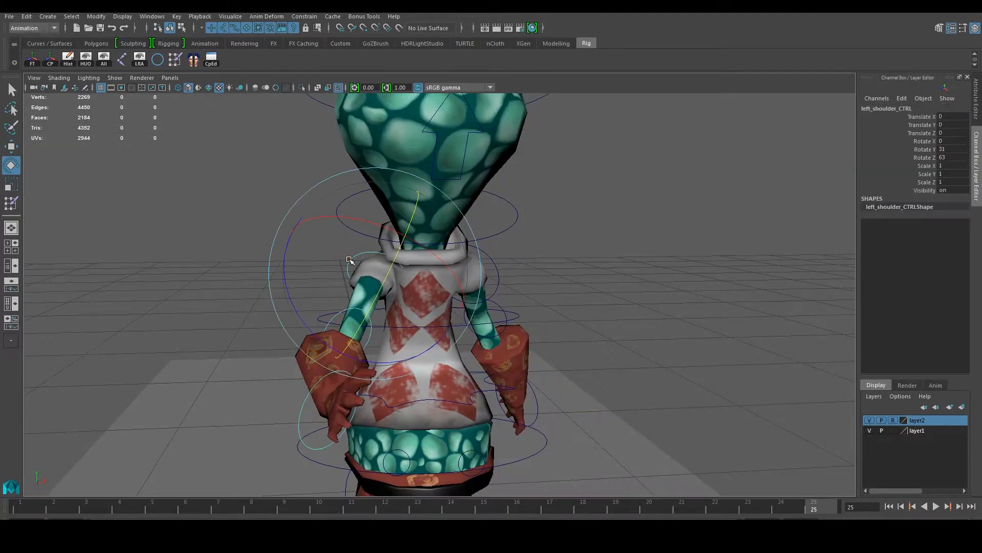
pyautogui.press('s')
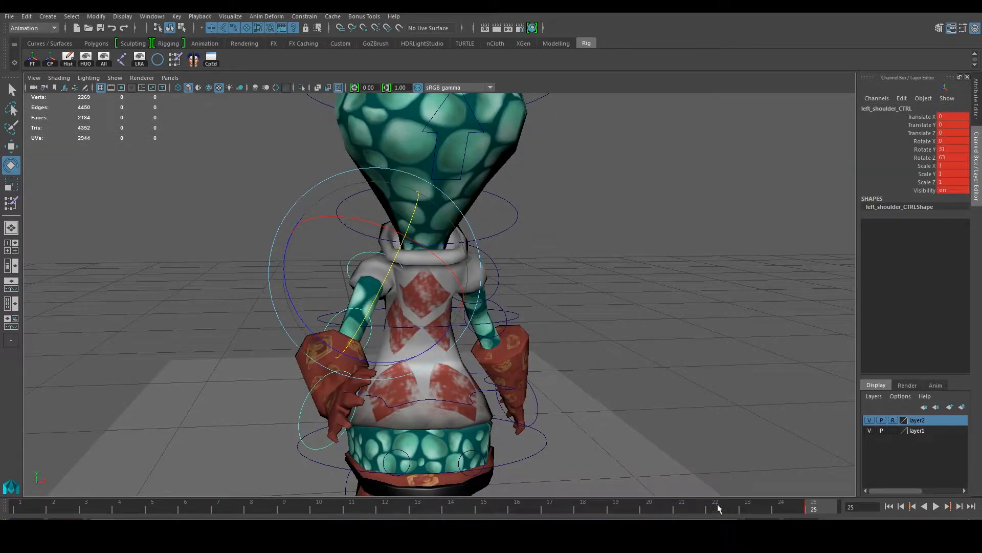
# - Check the keyed channels of the left shoulder, elbow and wrist controls at frame 25
pyautogui.click(652, 353)
pyautogui.click(356, 257)
pyautogui.press('w')
pyautogui.keyDown('alt'); pyautogui.moveTo(357, 257); pyautogui.dragTo(307, 311); pyautogui.keyUp('alt')
pyautogui.click(307, 312)
pyautogui.press('e')
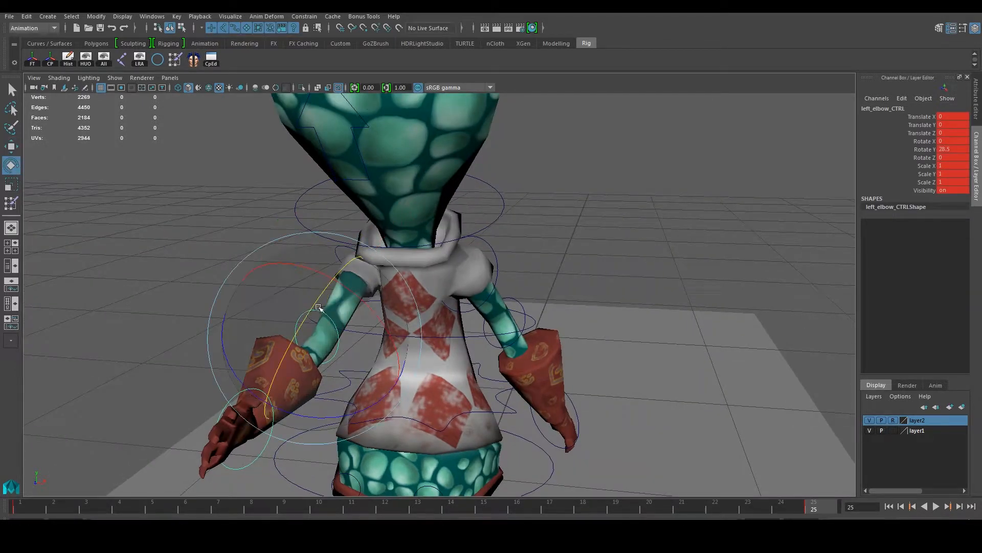
pyautogui.click(170, 420)
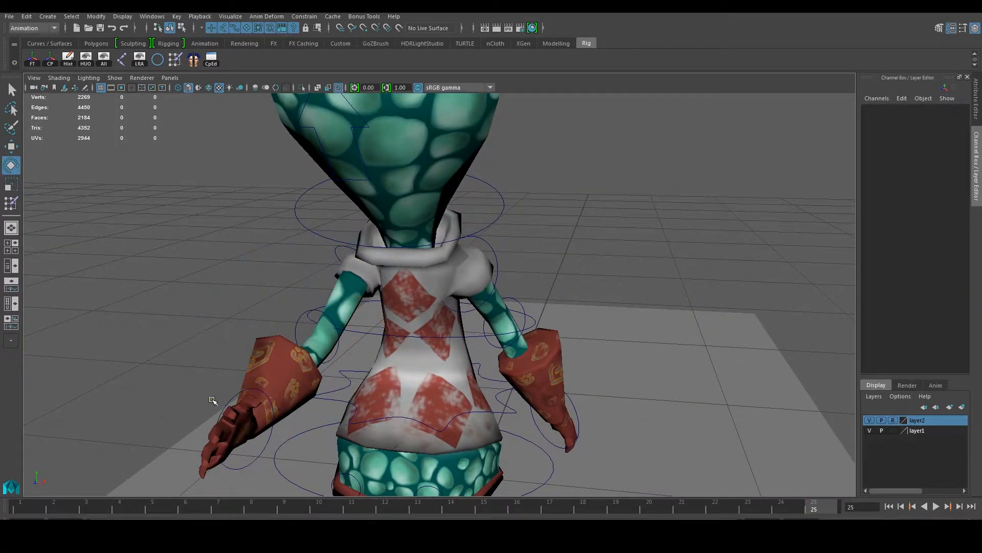
pyautogui.click(227, 402)
pyautogui.keyDown('alt'); pyautogui.moveTo(227, 402); pyautogui.dragTo(287, 245); pyautogui.keyUp('alt')
# - At frame 13, swing the left arm backward at the shoulder in the side view, to a Rotate Y of about -69.5
pyautogui.click(337, 267)
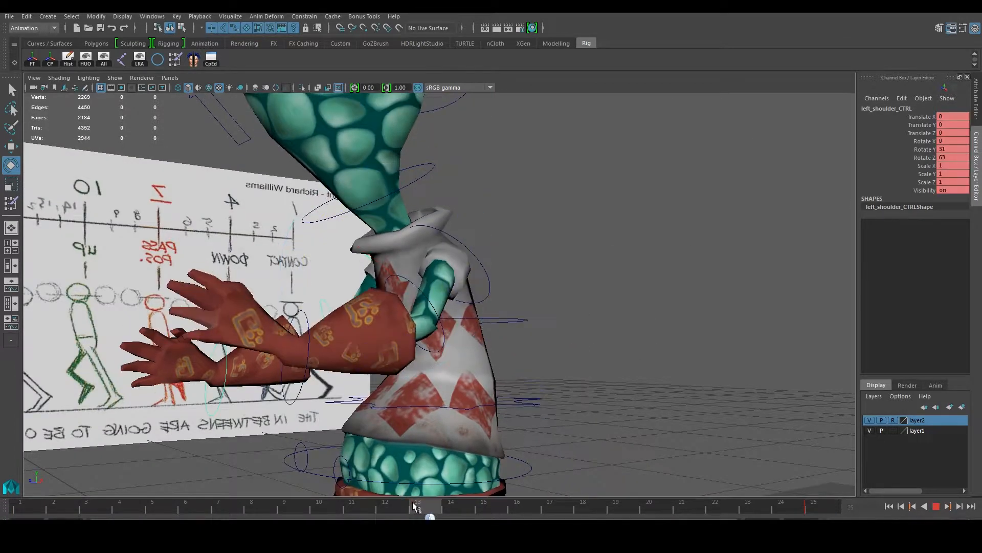
pyautogui.click(417, 507)
pyautogui.press('space')
pyautogui.press('space')
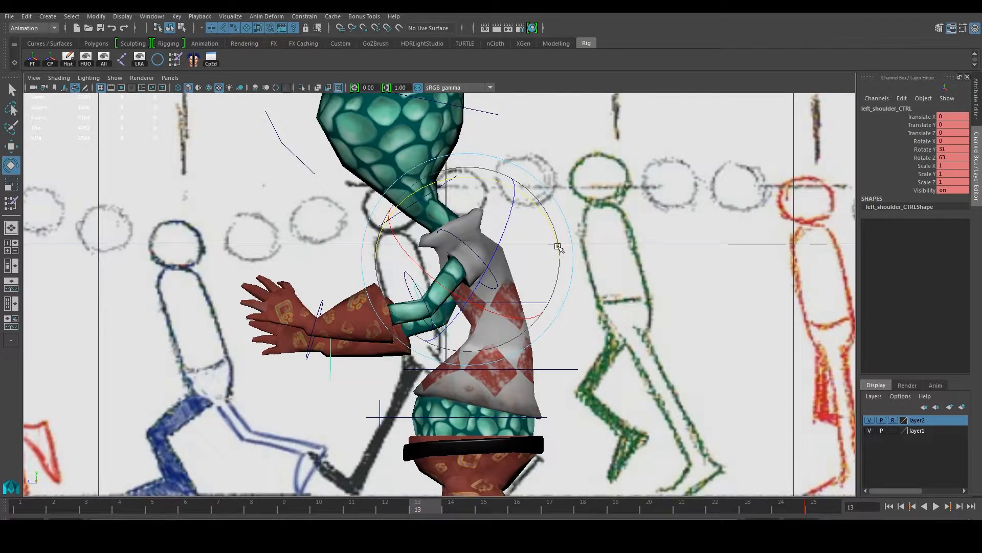
pyautogui.moveTo(445, 180); pyautogui.dragTo(357, 316)
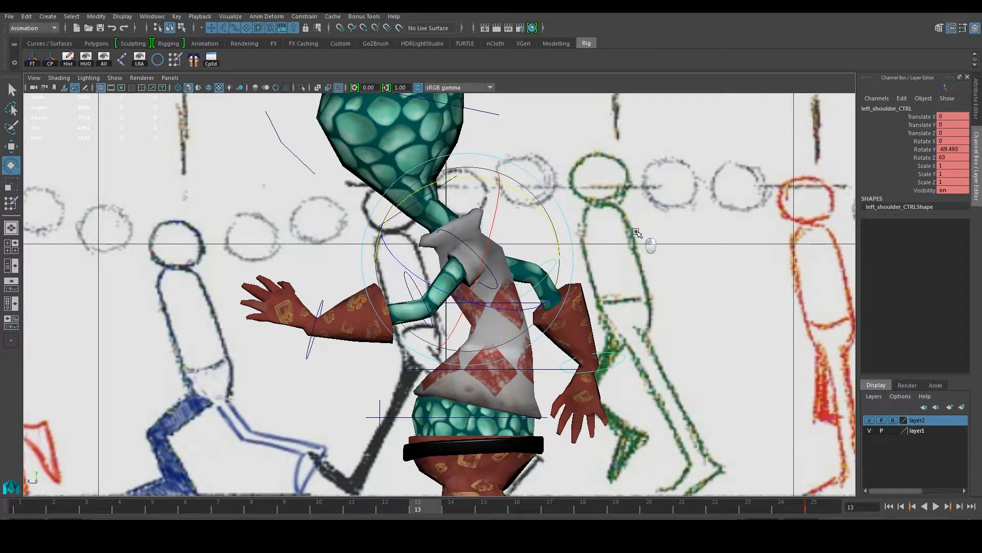
# - Rotate the left elbow control to a Rotate Y of about 17.3 and adjust the left wrist's rotation at frame 13
pyautogui.click(556, 260)
pyautogui.moveTo(588, 219); pyautogui.dragTo(569, 211)
pyautogui.click(629, 356)
pyautogui.moveTo(643, 279); pyautogui.dragTo(361, 250)
# - In the perspective view, refine the left elbow and shoulder rotations so the arm extends back and lower beside the body at frame 13
pyautogui.press('space')
pyautogui.press('space')
pyautogui.click(351, 289)
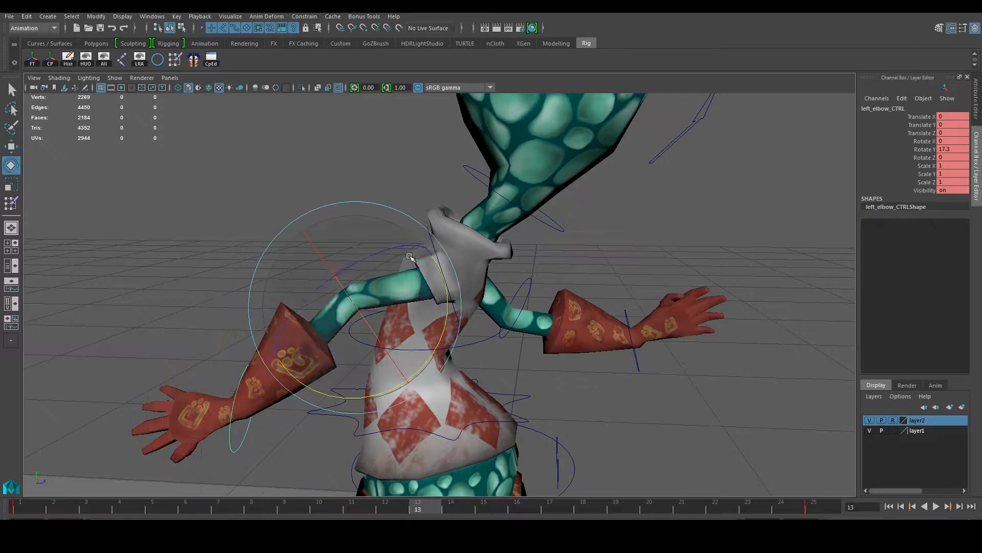
pyautogui.moveTo(429, 235); pyautogui.dragTo(379, 179)
pyautogui.click(378, 179)
pyautogui.click(395, 219)
pyautogui.keyDown('alt'); pyautogui.moveTo(470, 221); pyautogui.dragTo(481, 169); pyautogui.keyUp('alt')
pyautogui.click(238, 223)
pyautogui.click(444, 248)
pyautogui.moveTo(443, 245); pyautogui.dragTo(455, 260)
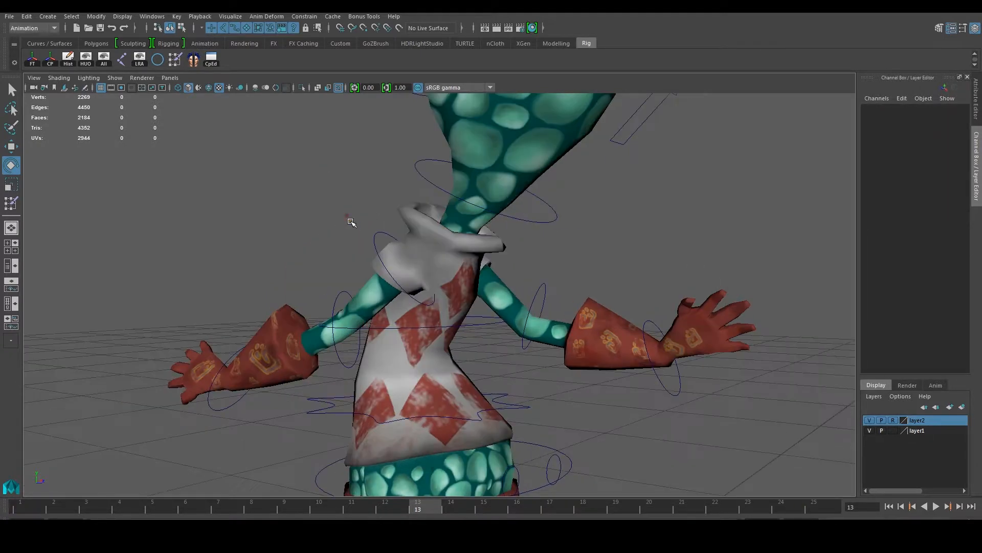
# - Set the left shoulder control's Rotate X to -16.5 and Rotate Y to -45.1, and tidy its Rotate Z value
pyautogui.click(377, 231)
pyautogui.doubleClick(966, 141)
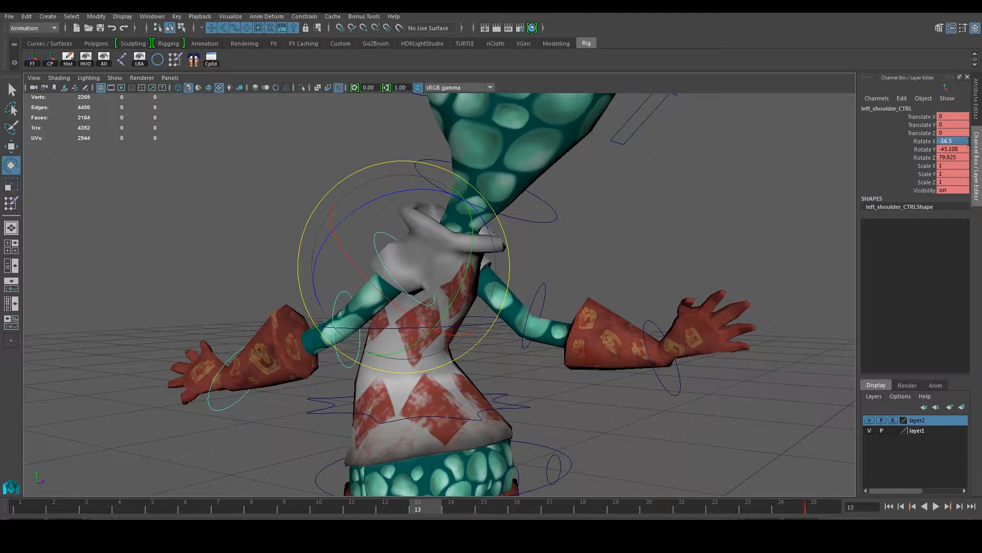
pyautogui.doubleClick(967, 149)
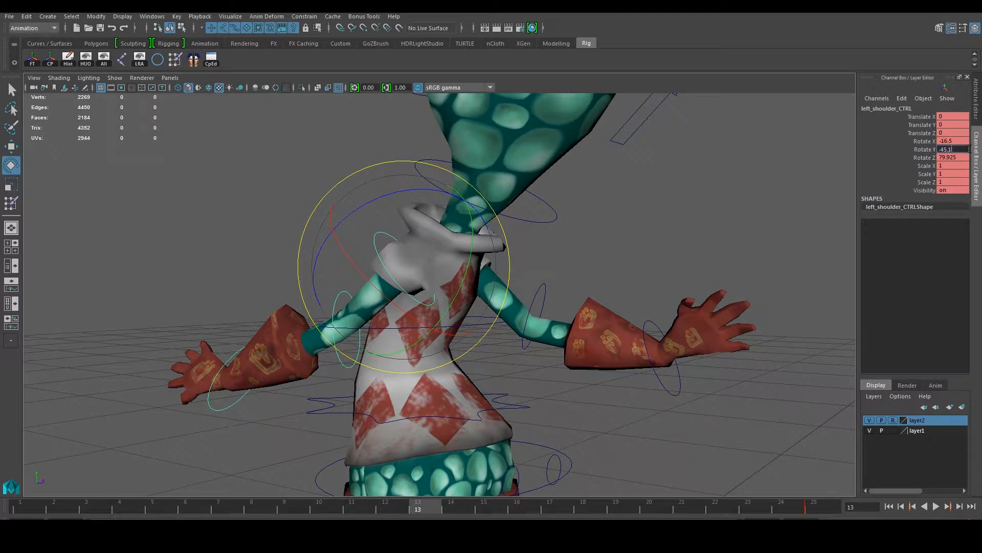
pyautogui.write('-45.1')
pyautogui.doubleClick(960, 158)
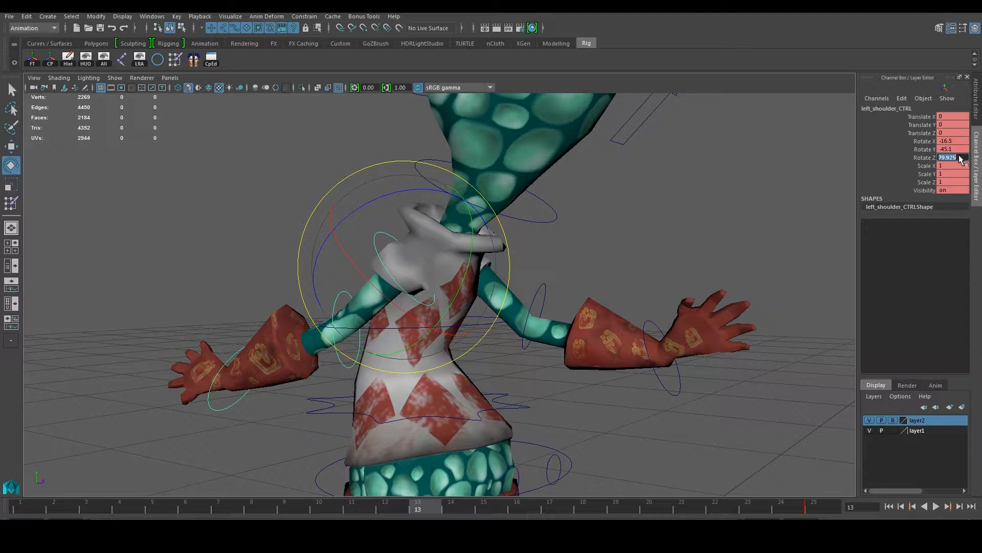
pyautogui.click(300, 246)
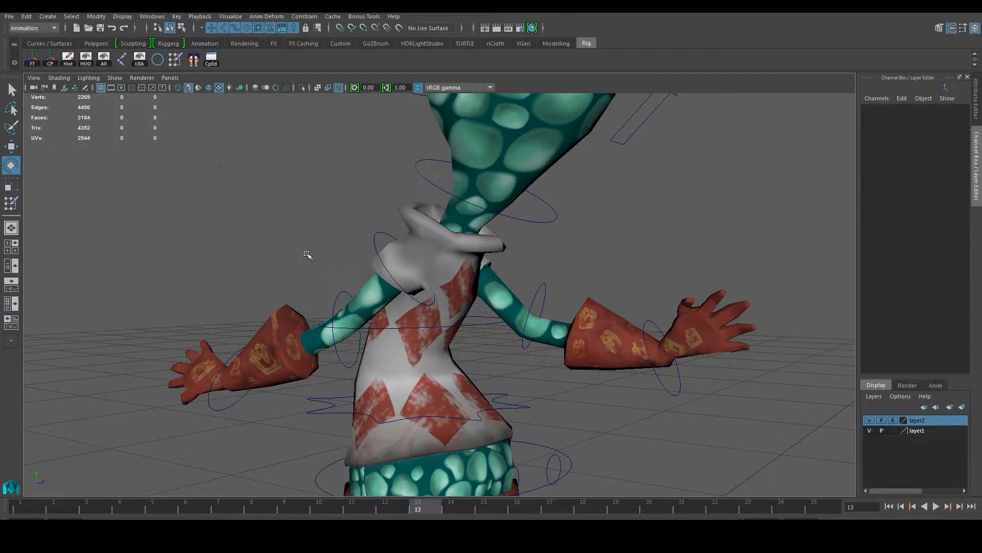
# - Set the left elbow control's Rotate X to 6 and Rotate Y to -22, and tidy its Rotate Z value
pyautogui.click(341, 297)
pyautogui.doubleClick(961, 141)
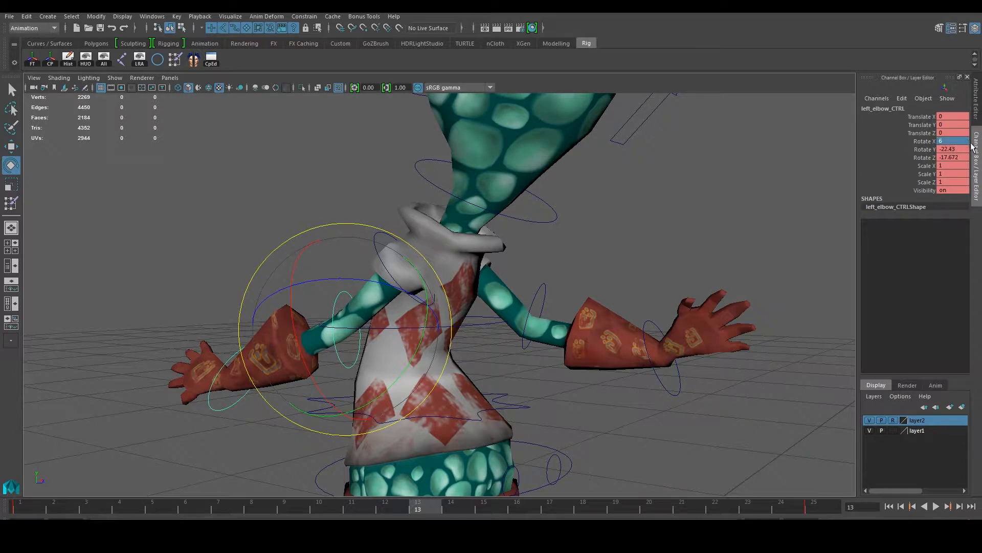
pyautogui.doubleClick(962, 149)
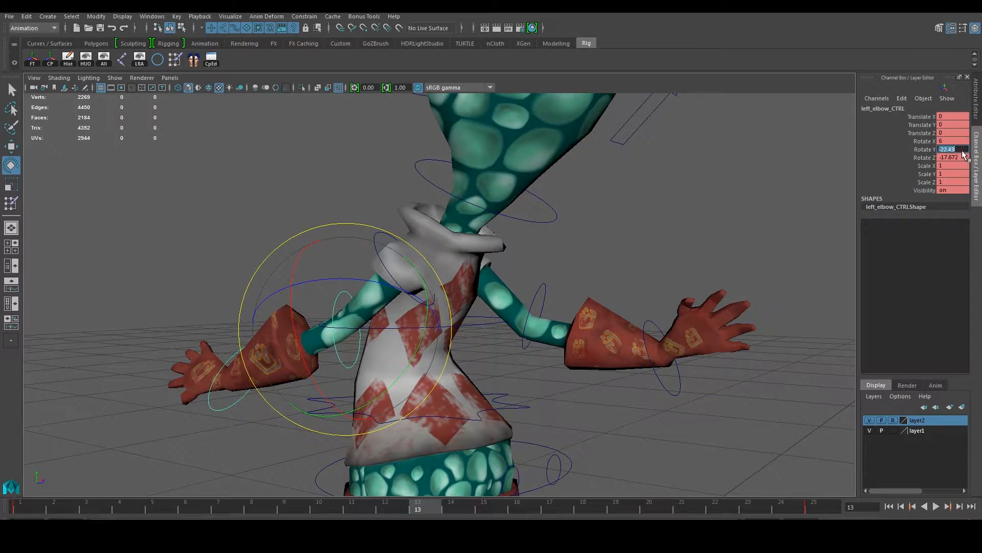
pyautogui.write('-22')
pyautogui.press('Return')
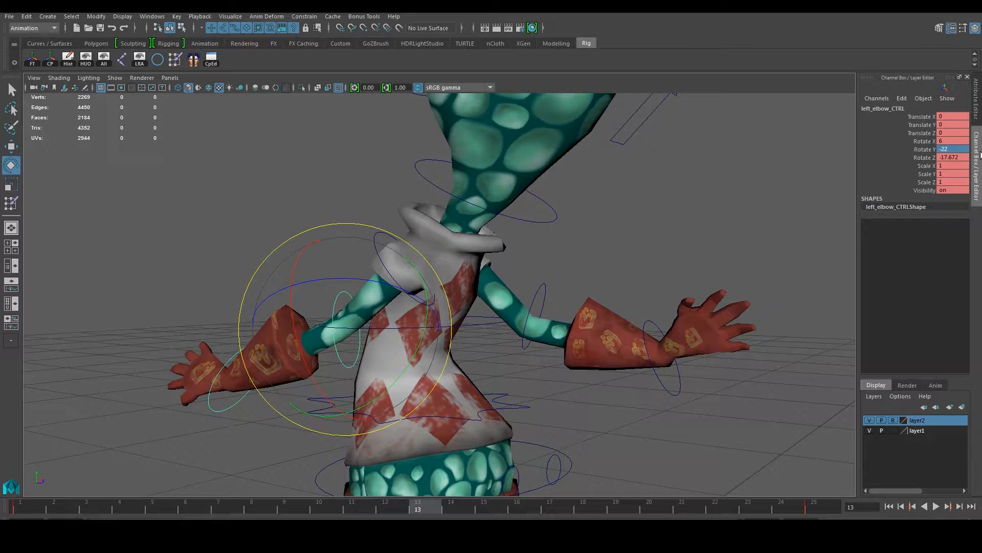
pyautogui.doubleClick(963, 157)
pyautogui.press('Return')
pyautogui.click(208, 251)
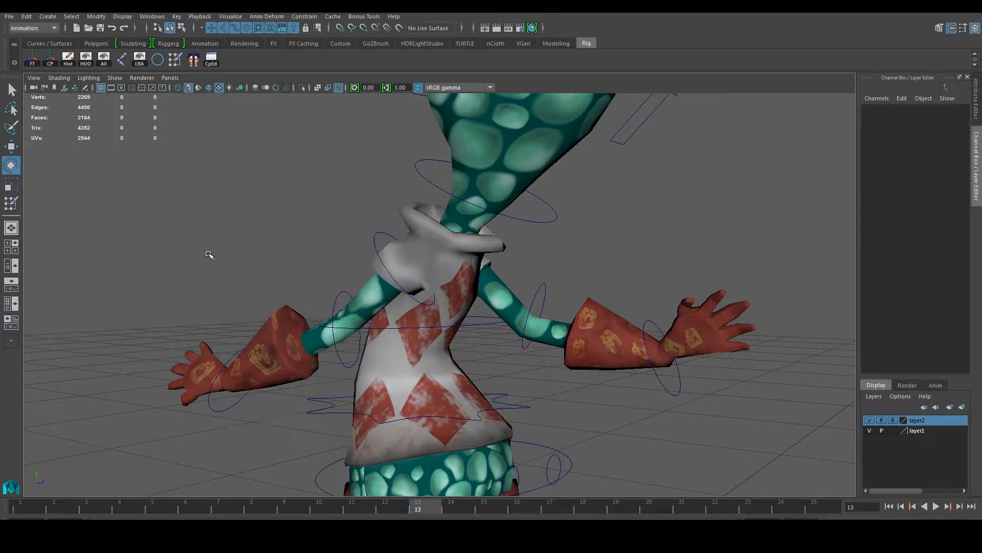
# - Set the left wrist control's Rotate Y to -43.1, and key the left wrist, elbow and shoulder controls together at frame 13
pyautogui.click(230, 415)
pyautogui.doubleClick(964, 149)
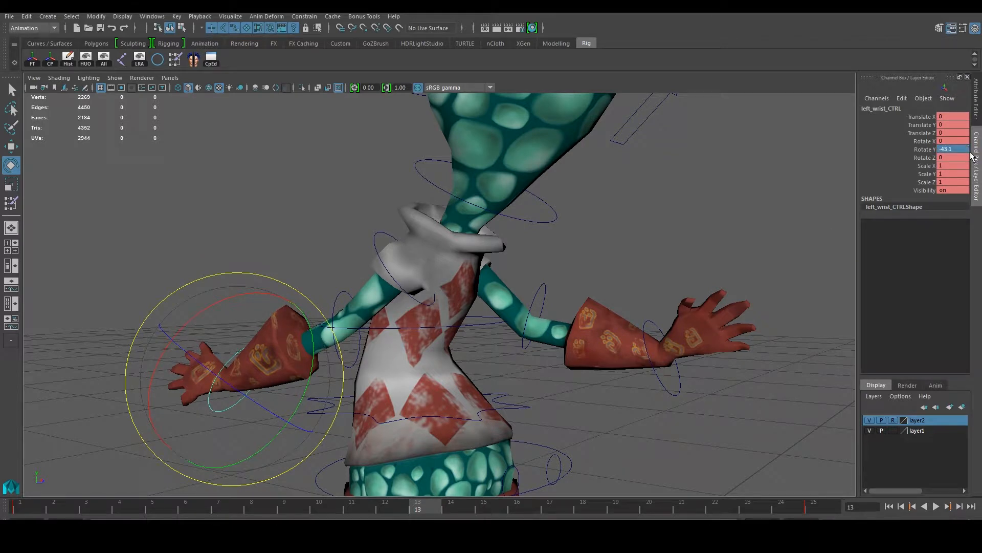
pyautogui.click(330, 187)
pyautogui.click(353, 297)
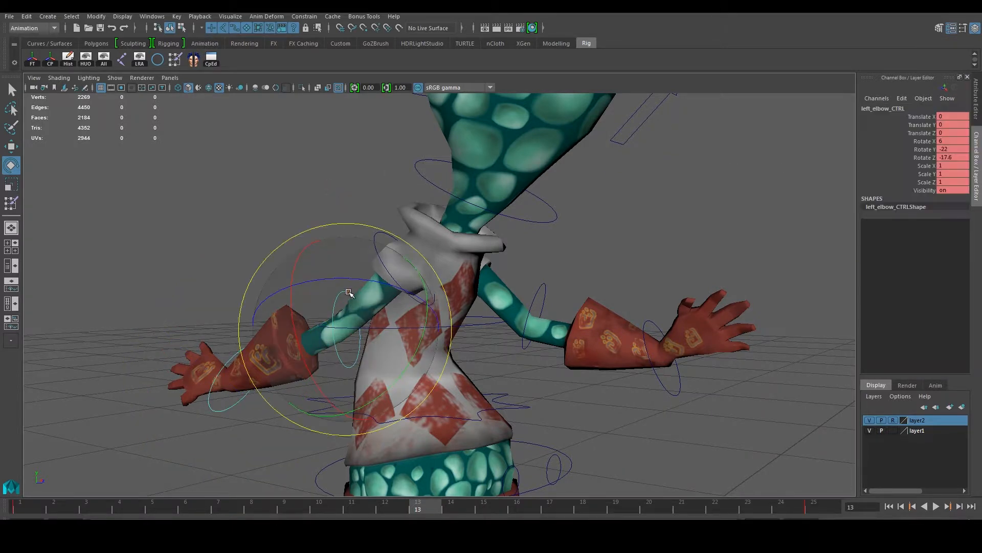
pyautogui.click(354, 194)
pyautogui.click(379, 234)
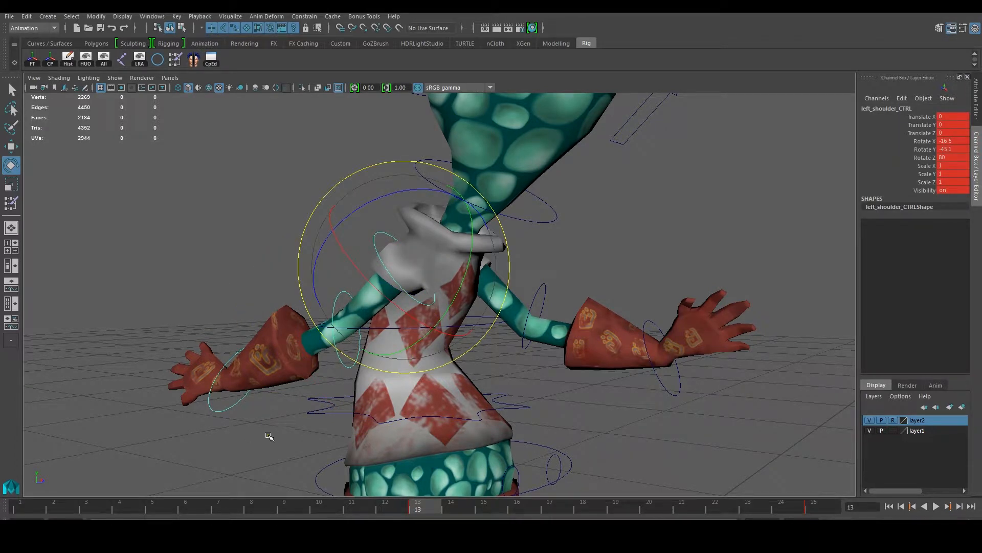
# - Copy the left arm controls' key from frame 25 and paste it onto frame 1
pyautogui.hotkey('alt', 'v')
pyautogui.moveTo(2, 510)
pyautogui.mouseDown()
pyautogui.moveTo(797, 509)
pyautogui.moveTo(789, 505)
pyautogui.mouseUp()
pyautogui.keyDown('shift'); pyautogui.click(816, 509); pyautogui.keyUp('shift')
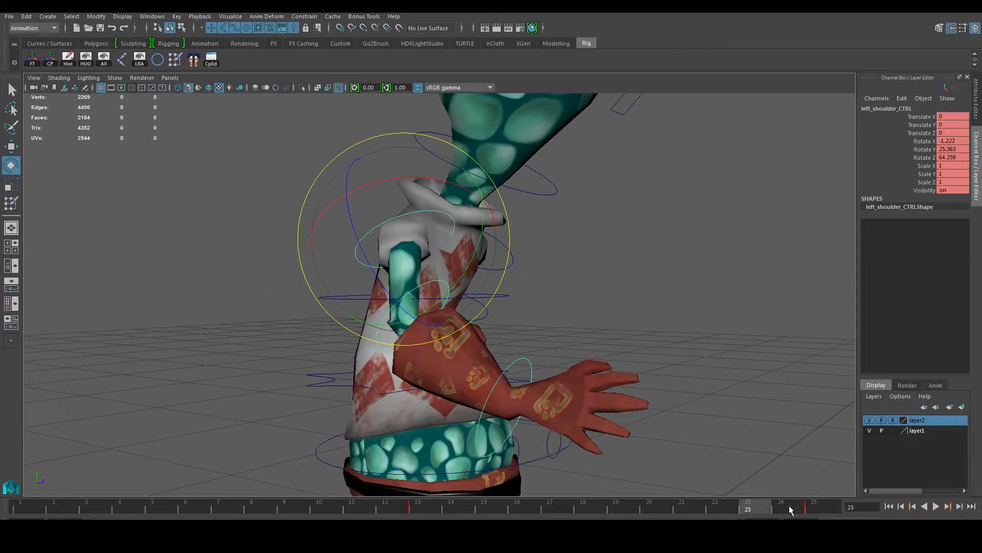
pyautogui.rightClick(815, 505)
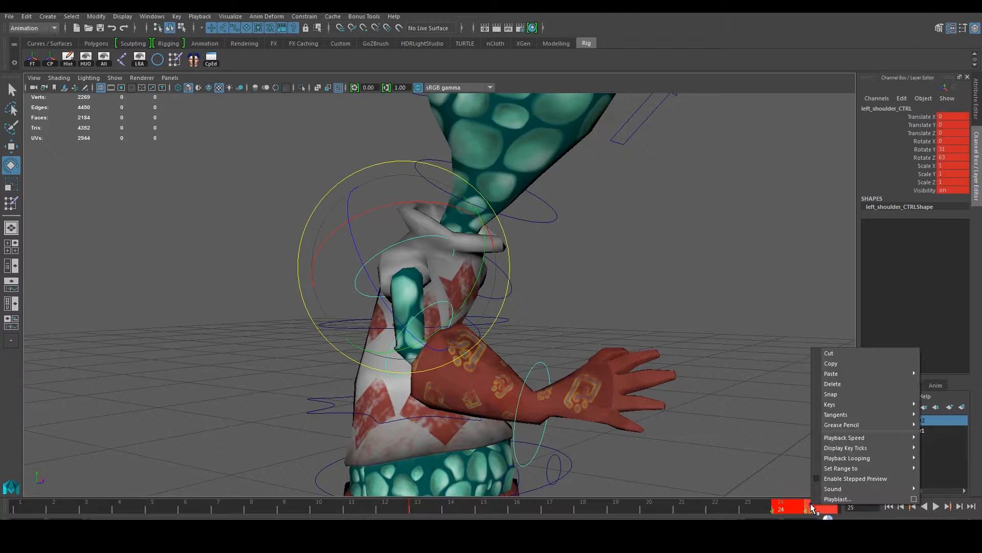
pyautogui.click(837, 367)
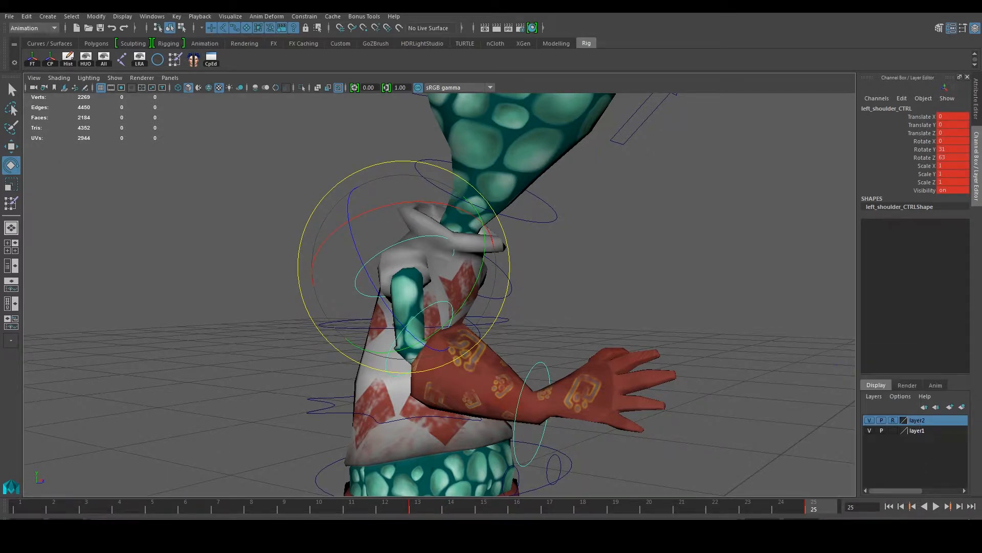
pyautogui.click(20, 506)
pyautogui.rightClick(32, 507)
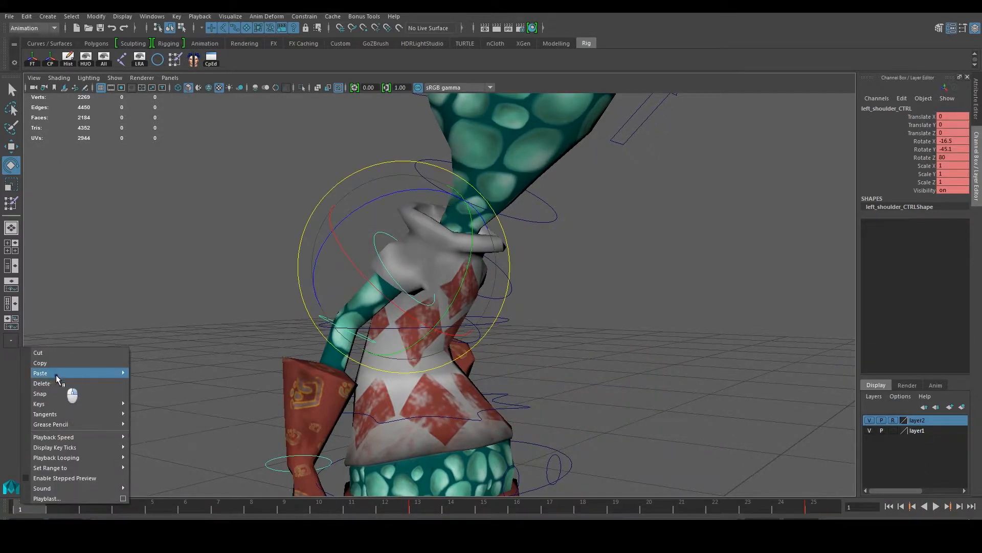
pyautogui.moveTo(59, 373)
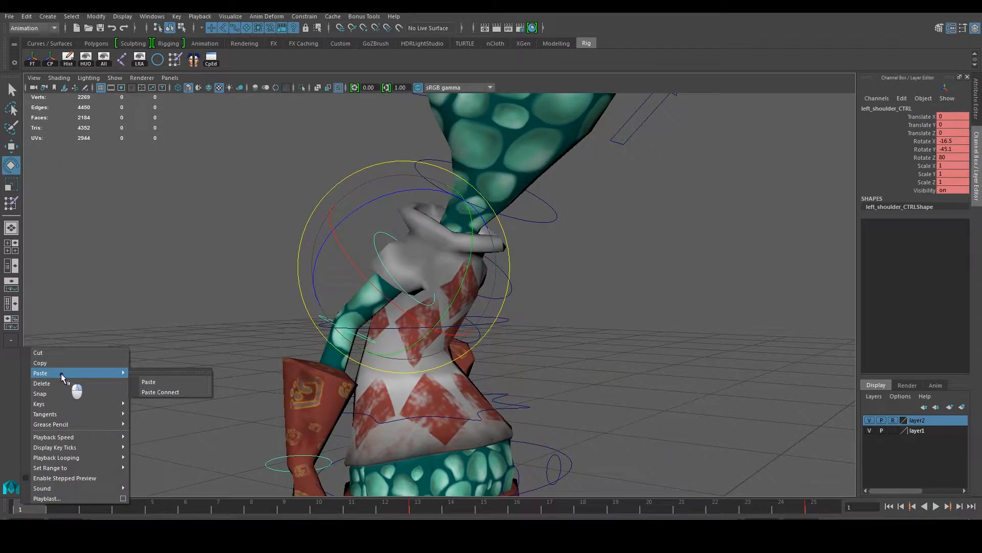
pyautogui.click(162, 383)
pyautogui.click(193, 294)
# - Examine the left arm pose at frame 1 from another angle and play back the walk cycle to check the arm swing
pyautogui.keyDown('alt'); pyautogui.moveTo(389, 335); pyautogui.dragTo(338, 353); pyautogui.keyUp('alt')
pyautogui.click(318, 310)
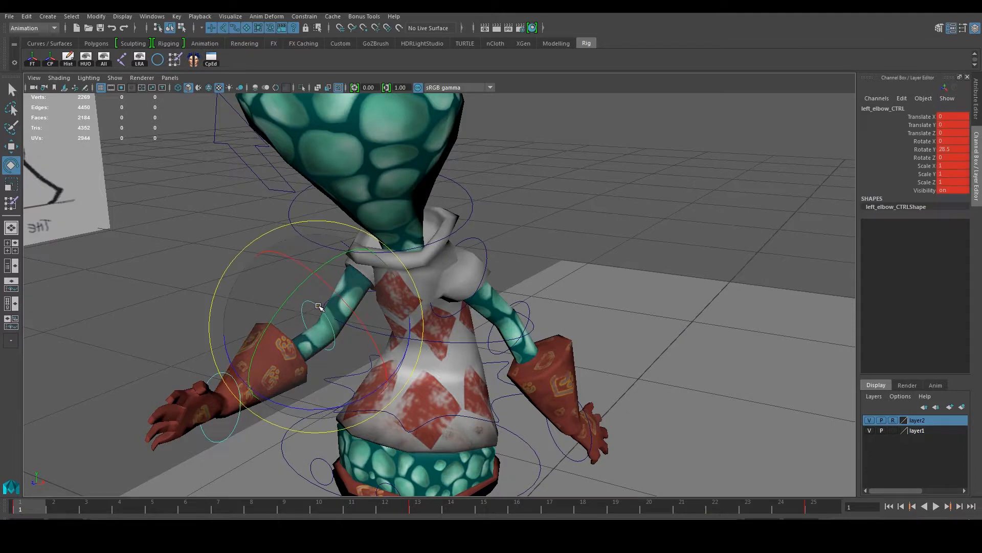
pyautogui.click(243, 415)
pyautogui.click(241, 418)
pyautogui.click(126, 272)
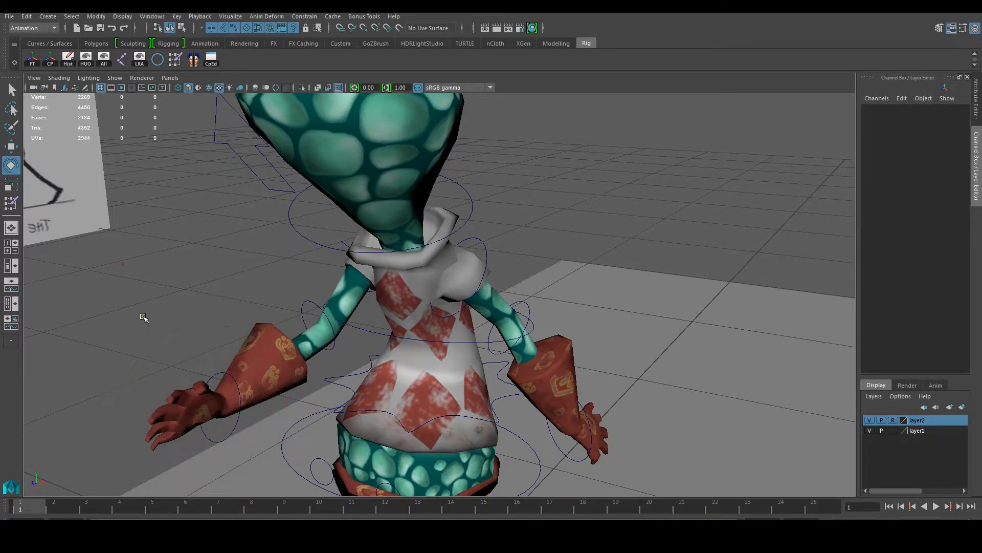
pyautogui.keyDown('alt'); pyautogui.moveTo(512, 328); pyautogui.dragTo(632, 338); pyautogui.keyUp('alt')
pyautogui.hotkey('alt', 'v')
pyautogui.keyDown('alt'); pyautogui.moveTo(607, 379); pyautogui.dragTo(512, 339); pyautogui.keyUp('alt')
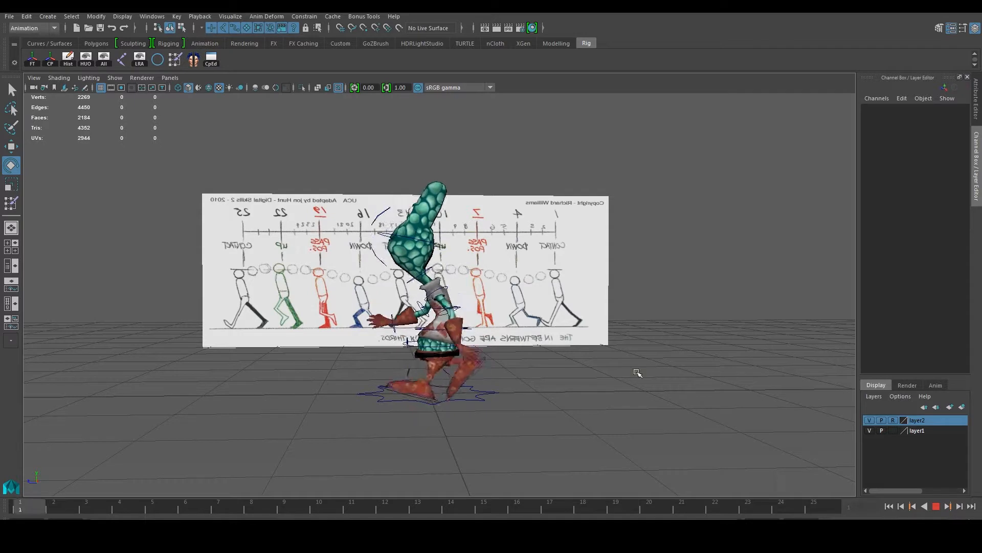
pyautogui.click(936, 506)
pyautogui.moveTo(53, 503); pyautogui.dragTo(13, 500)
# - Rotate the left wrist control at frame 1 in the side view so the hand tilts upward
pyautogui.scroll(5, 358, 412)
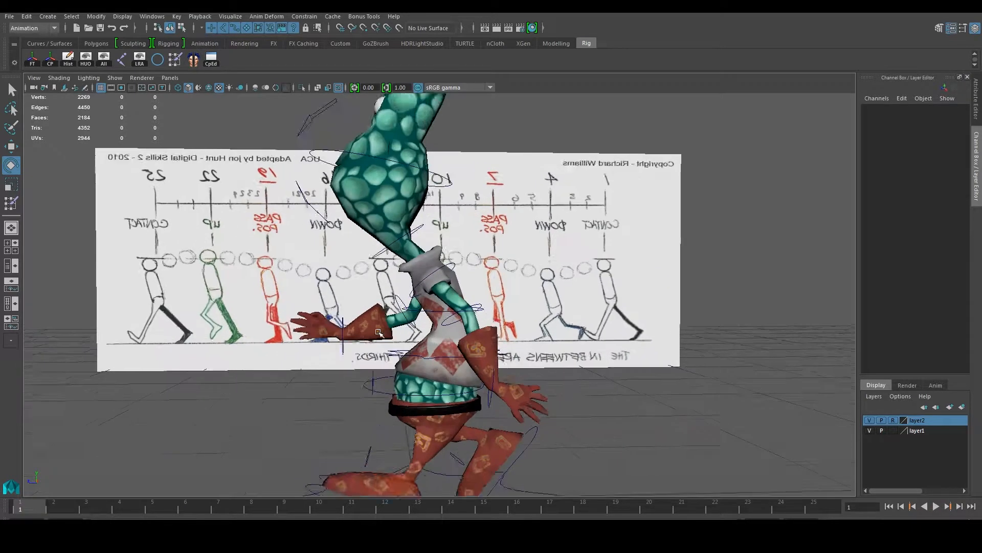
pyautogui.click(332, 356)
pyautogui.press('space')
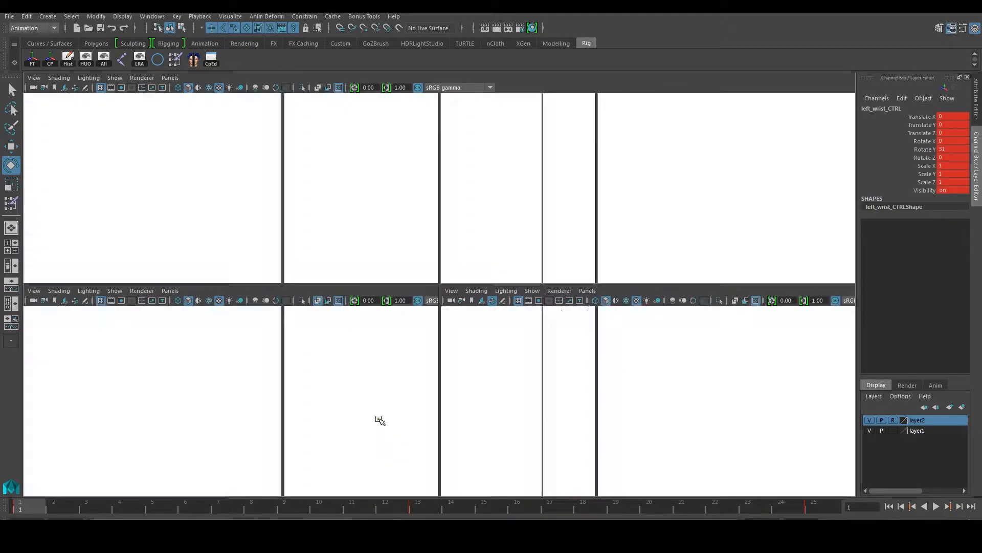
pyautogui.press('space')
pyautogui.moveTo(31, 510); pyautogui.dragTo(16, 512)
pyautogui.scroll(2, 349, 291)
pyautogui.scroll(1, 373, 275)
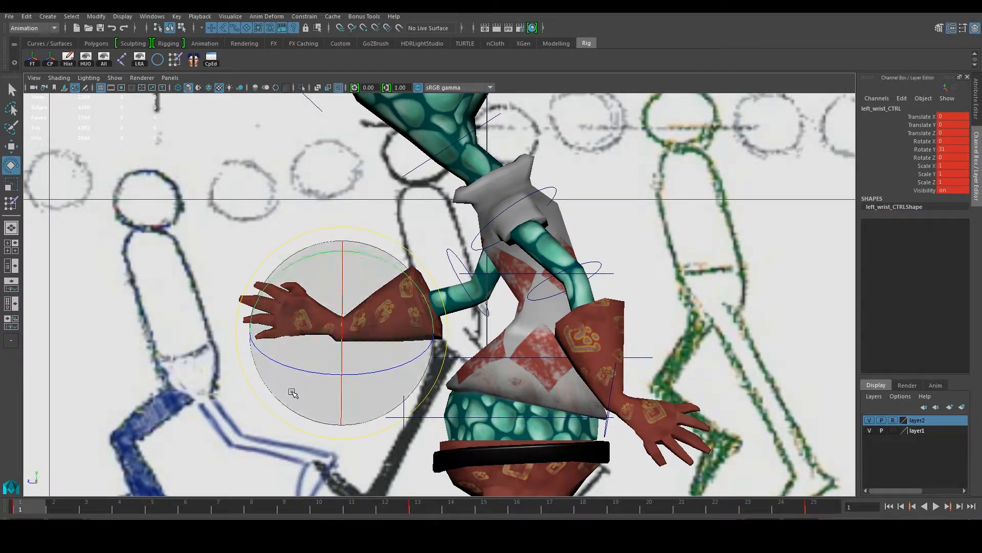
pyautogui.moveTo(419, 271); pyautogui.dragTo(439, 282)
# - Set the left wrist control's Rotate X to -4.3, Rotate Y to 41.6 and Rotate Z to -7.3 at frame 1
pyautogui.click(968, 142)
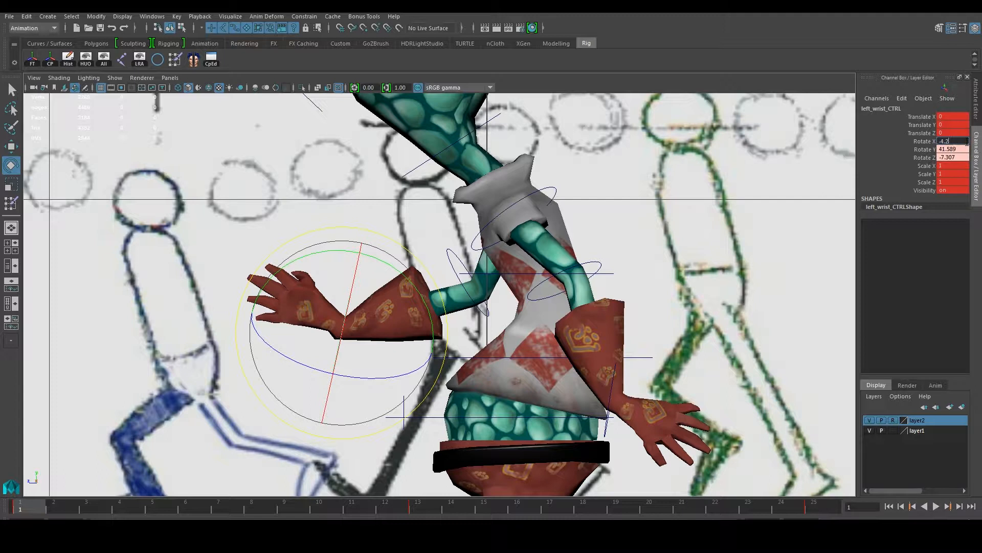
pyautogui.write('-4.3')
pyautogui.press('Return')
pyautogui.click(953, 149)
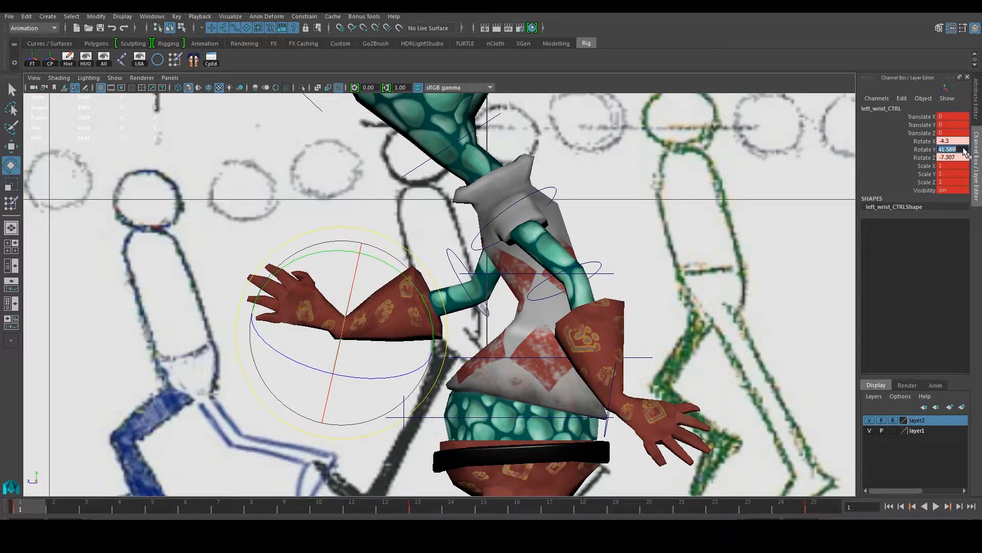
pyautogui.press('Return')
pyautogui.click(956, 158)
pyautogui.write('-7.3')
pyautogui.press('Return')
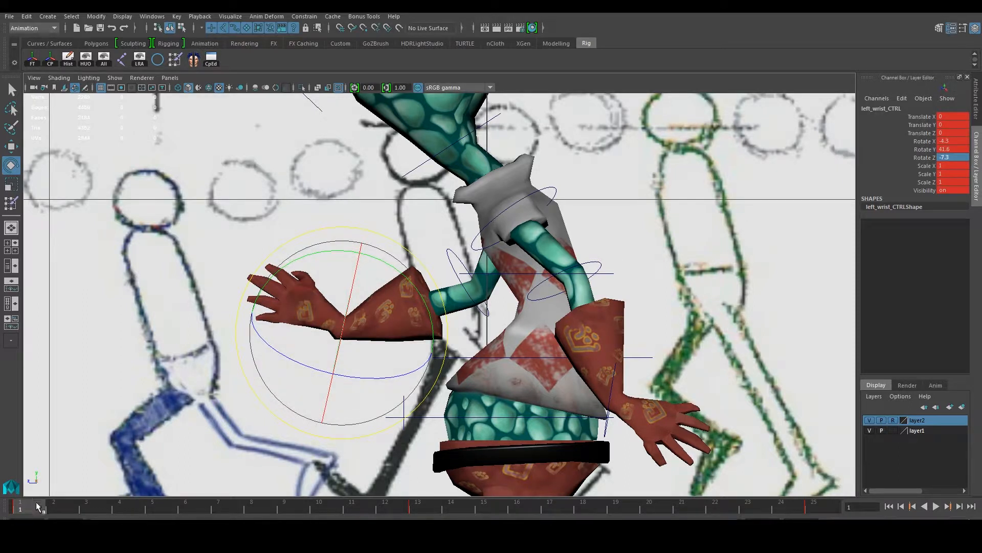
# - Compare the wrist at frames 25 and 1, and rotate the left wrist control at frame 6 so the hand lifts forward
pyautogui.moveTo(38, 508); pyautogui.dragTo(813, 508)
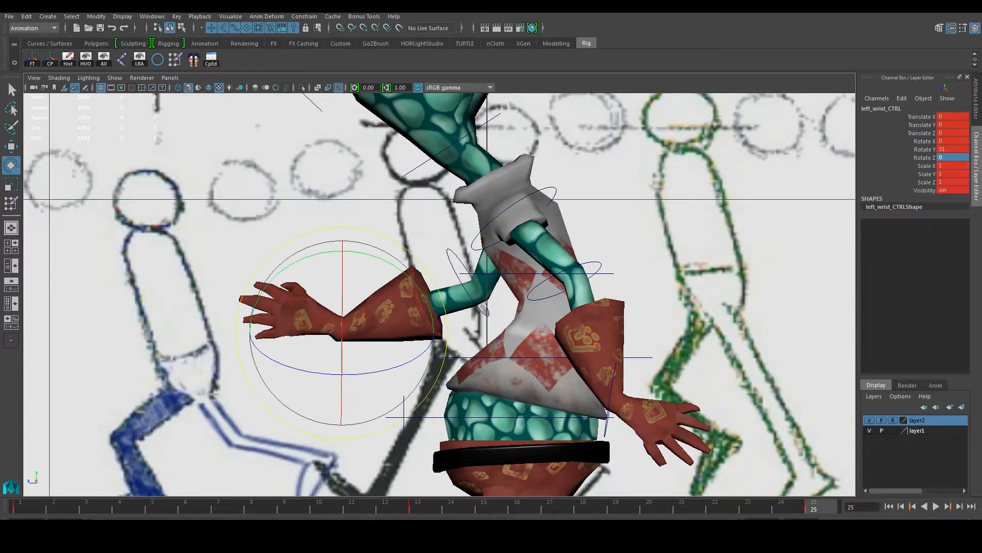
pyautogui.moveTo(162, 504); pyautogui.dragTo(18, 508)
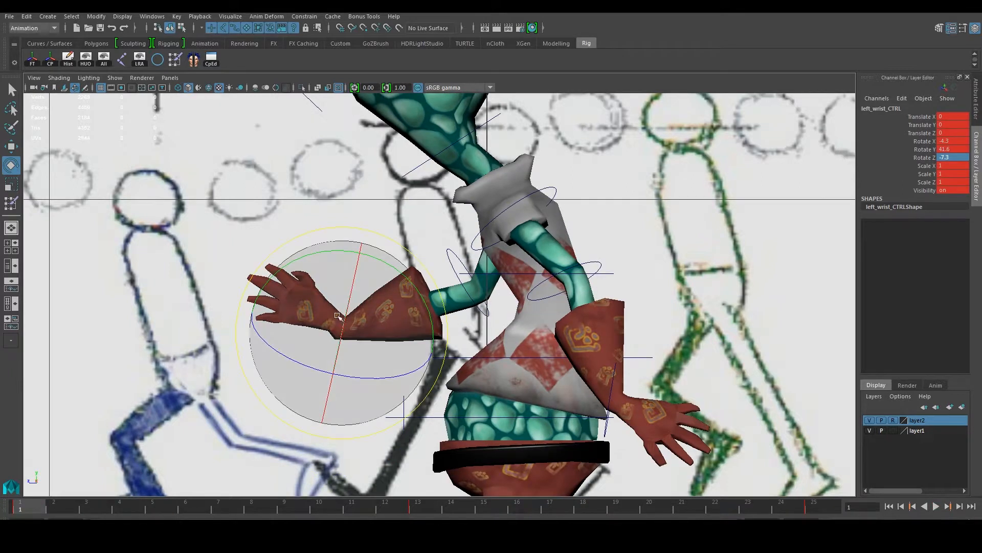
pyautogui.moveTo(27, 510); pyautogui.dragTo(185, 513)
pyautogui.keyDown('alt'); pyautogui.moveTo(423, 352); pyautogui.dragTo(403, 259, button='middle'); pyautogui.keyUp('alt')
pyautogui.scroll(1, 403, 262)
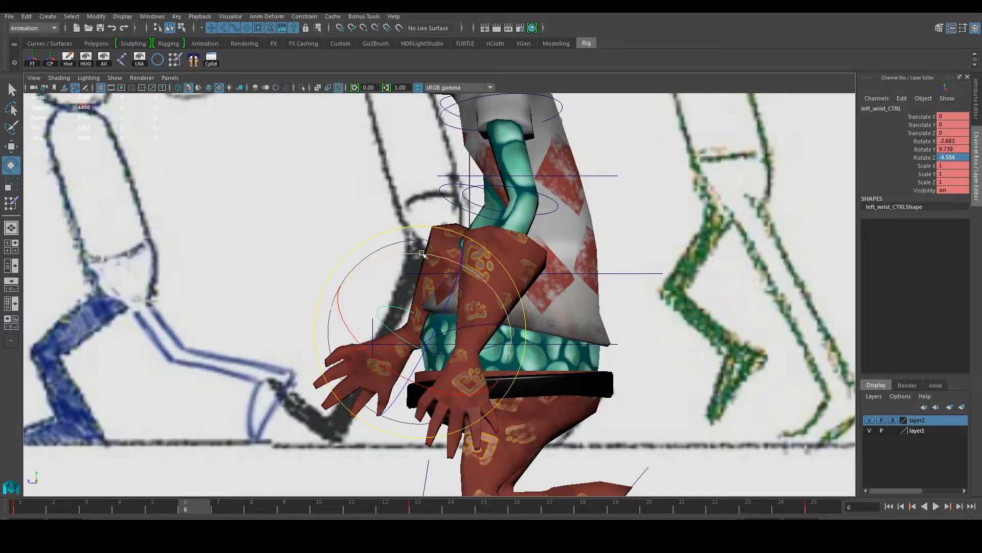
pyautogui.moveTo(453, 242); pyautogui.dragTo(519, 234)
# - Set the left wrist's Rotate X to -14.9, Rotate Y to 26.1 and Rotate Z to -10.1, and key it at frame 6
pyautogui.doubleClick(953, 141)
pyautogui.press('BackSpace')
pyautogui.press('Return')
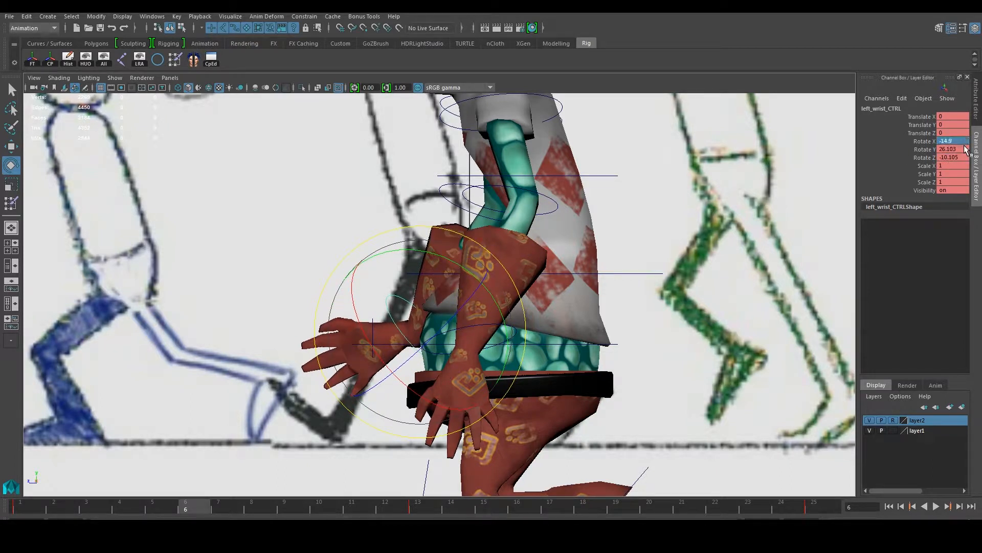
pyautogui.doubleClick(964, 149)
pyautogui.press('Return')
pyautogui.doubleClick(964, 157)
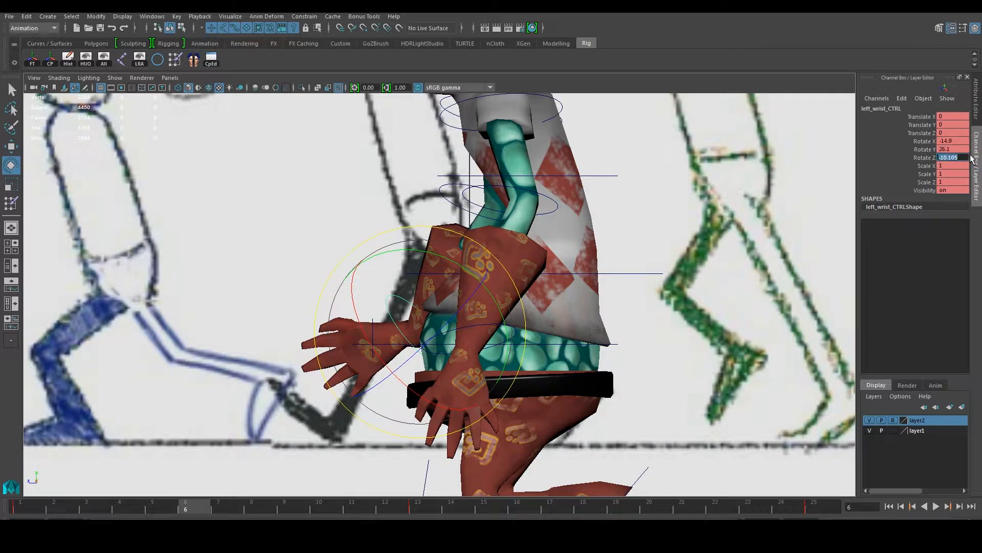
pyautogui.click(966, 158)
pyautogui.press('s')
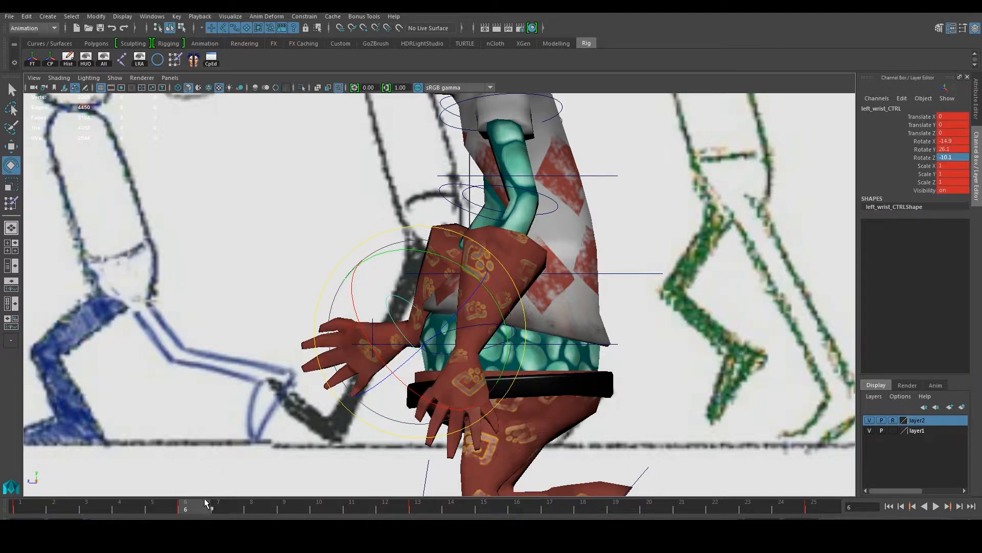
# - Rotate the left wrist control at frame 17 to a Rotate Y of -53 and key it
pyautogui.hotkey('alt', 'v')
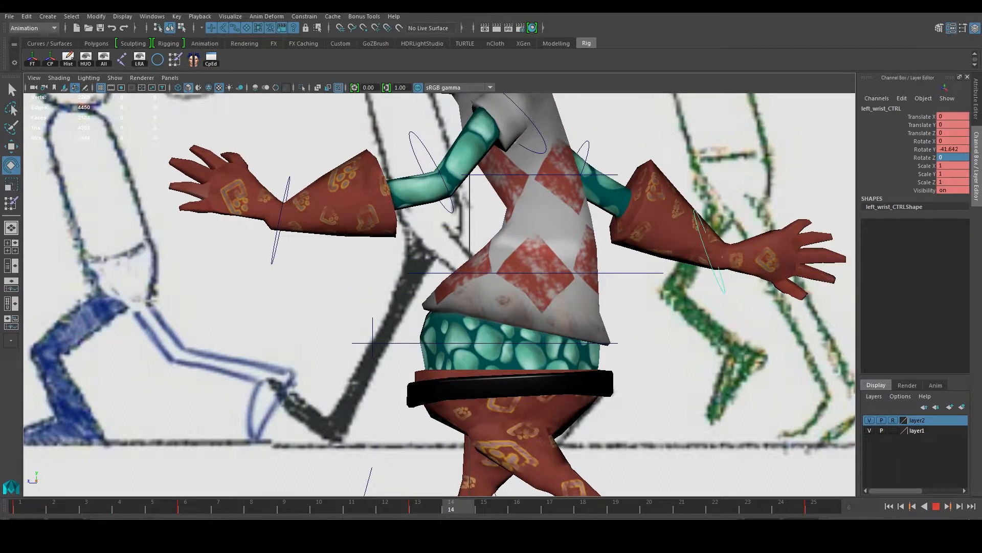
pyautogui.hotkey('alt', 'v')
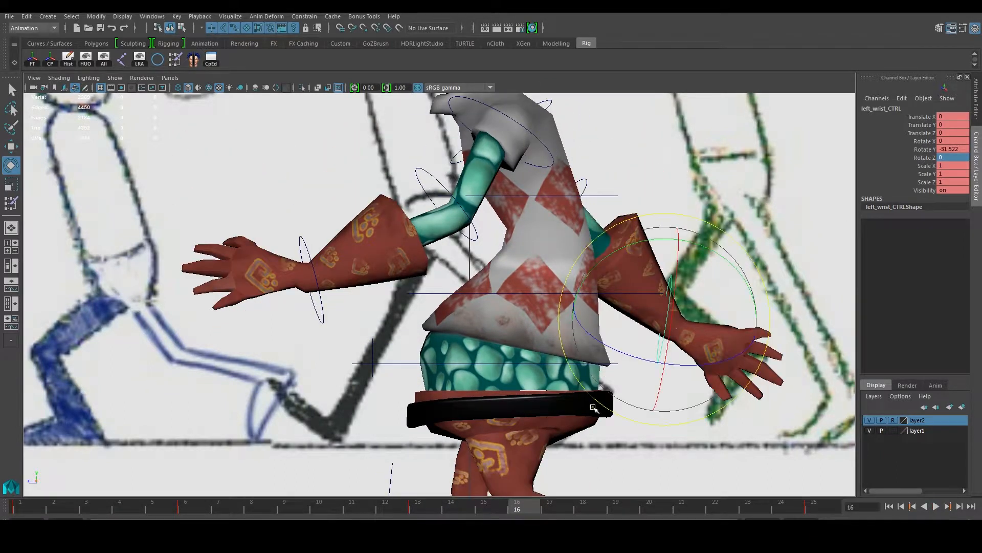
pyautogui.keyDown('alt'); pyautogui.moveTo(619, 377); pyautogui.dragTo(471, 384, button='middle'); pyautogui.keyUp('alt')
pyautogui.click(547, 508)
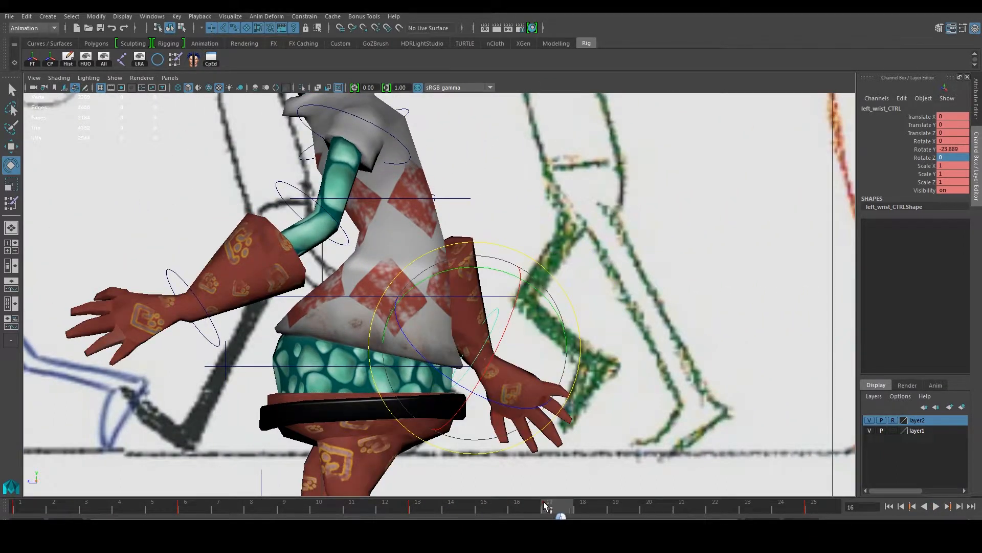
pyautogui.hotkey('alt', 'v')
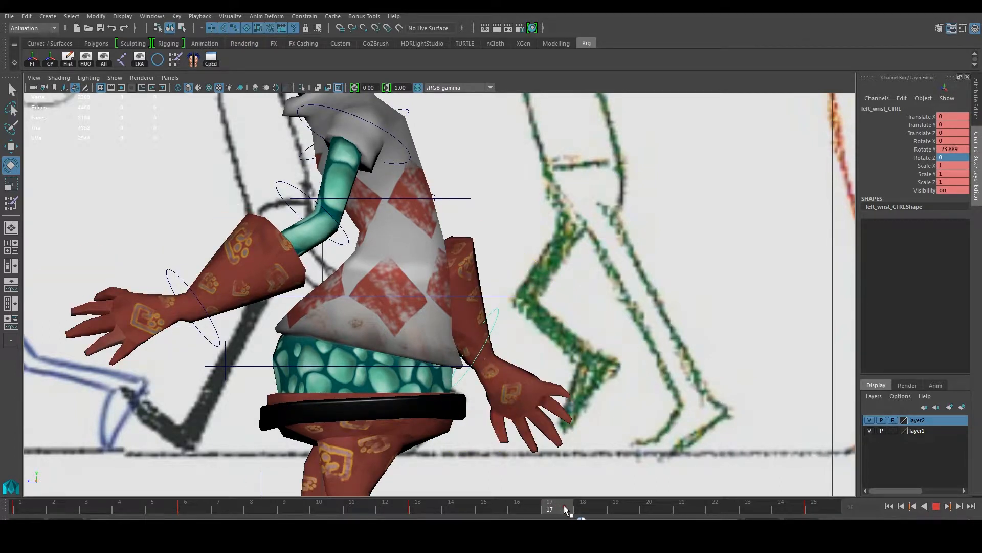
pyautogui.click(563, 504)
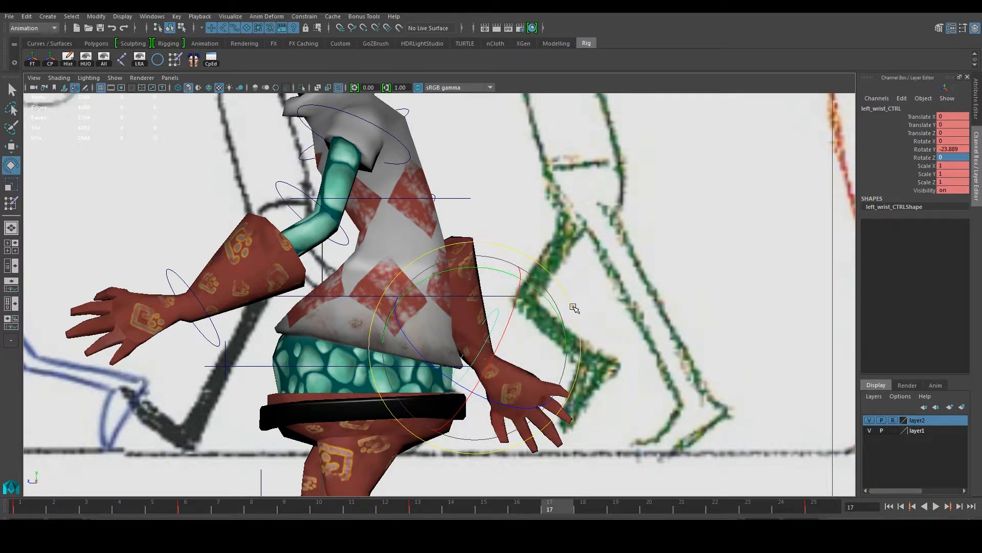
pyautogui.moveTo(546, 300); pyautogui.dragTo(509, 281)
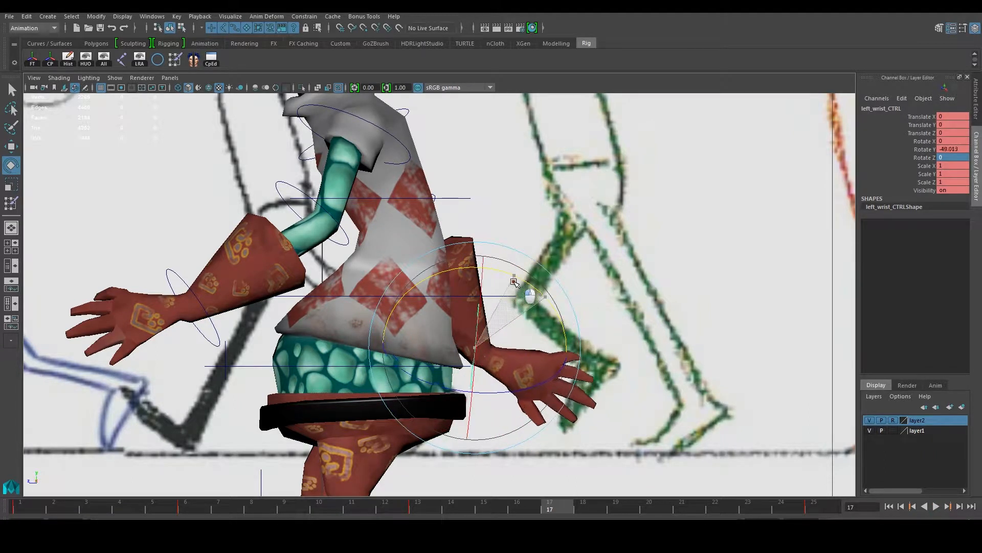
pyautogui.doubleClick(944, 148)
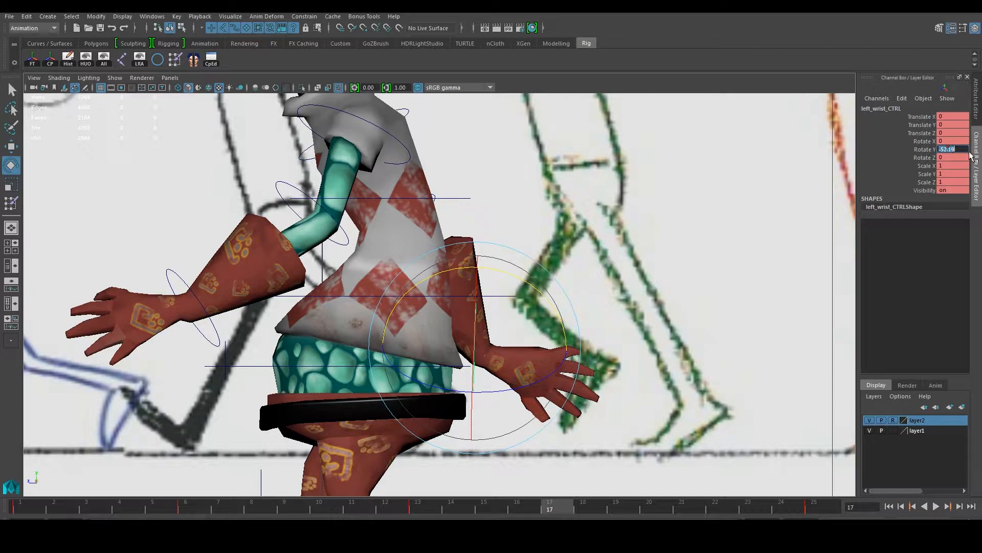
pyautogui.write('-53')
pyautogui.press('Return')
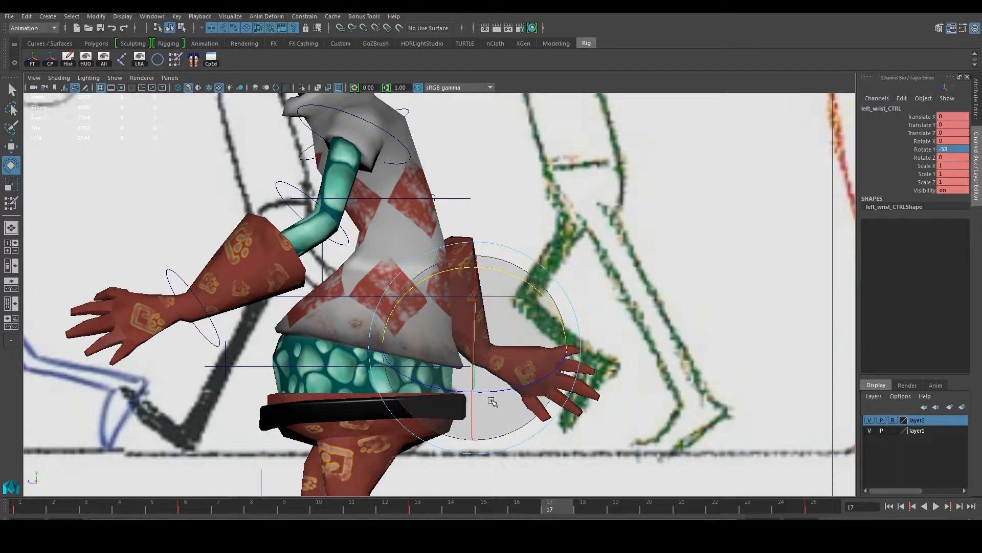
pyautogui.press('s')
# - Play back the walk cycle from frame 1 in the perspective view and check the left arm swing from the side
pyautogui.click(17, 508)
pyautogui.press('space')
pyautogui.click(720, 190)
pyautogui.keyDown('alt'); pyautogui.moveTo(657, 254); pyautogui.dragTo(756, 248); pyautogui.keyUp('alt')
pyautogui.press('space')
pyautogui.keyDown('alt'); pyautogui.moveTo(616, 228); pyautogui.dragTo(508, 334); pyautogui.keyUp('alt')
pyautogui.click(935, 506)
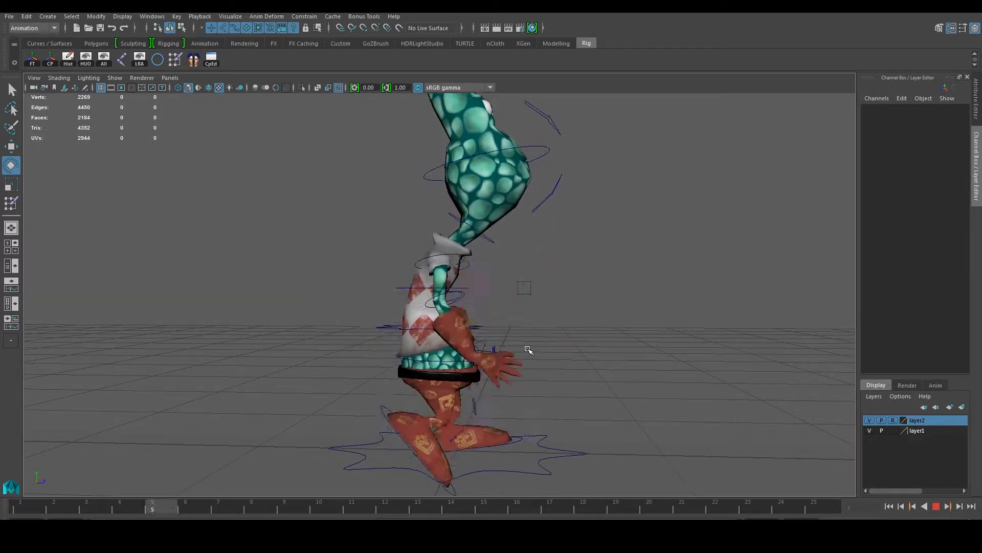
pyautogui.click(936, 506)
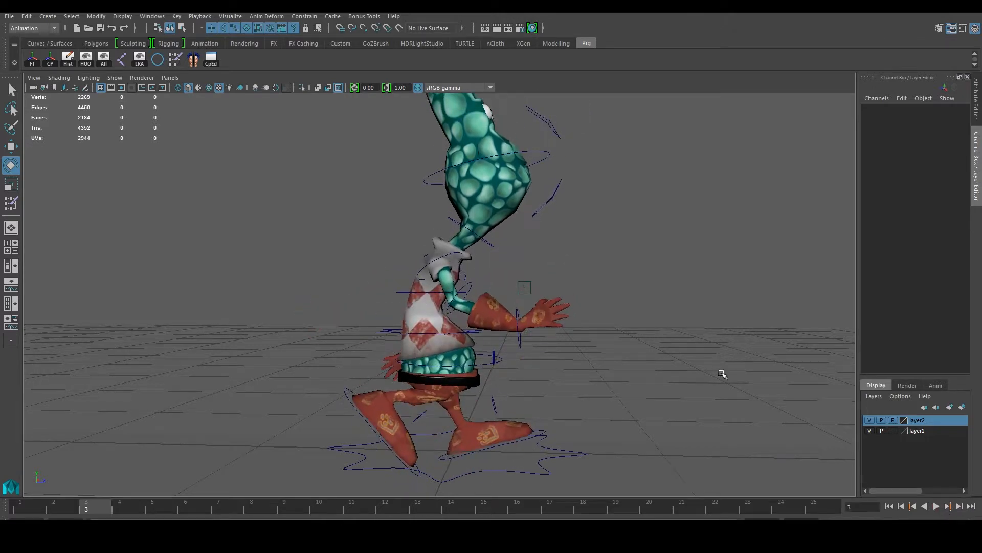
# - Hide the rig's control curves in the perspective view and play back the walk cycle
pyautogui.click(115, 77)
pyautogui.click(139, 134)
pyautogui.click(937, 507)
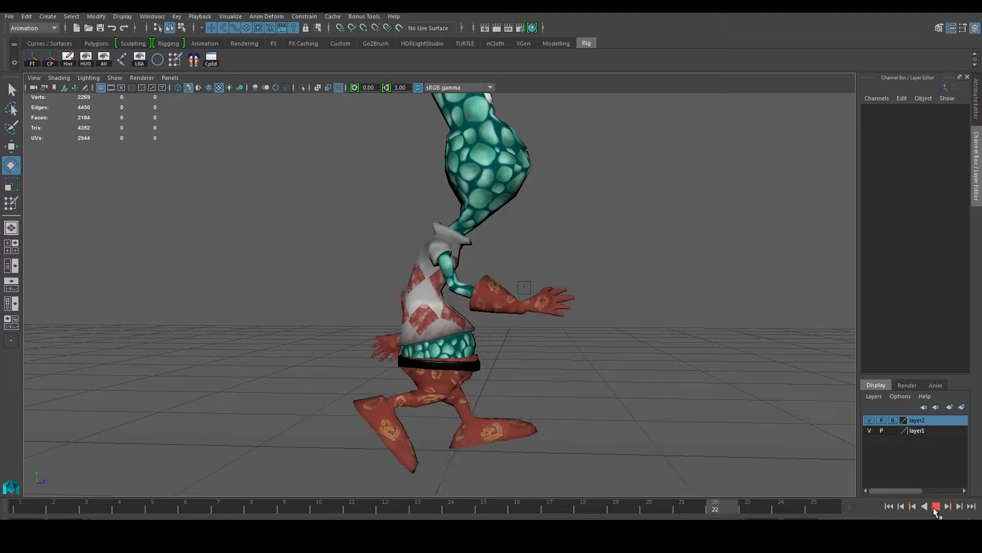
pyautogui.click(935, 507)
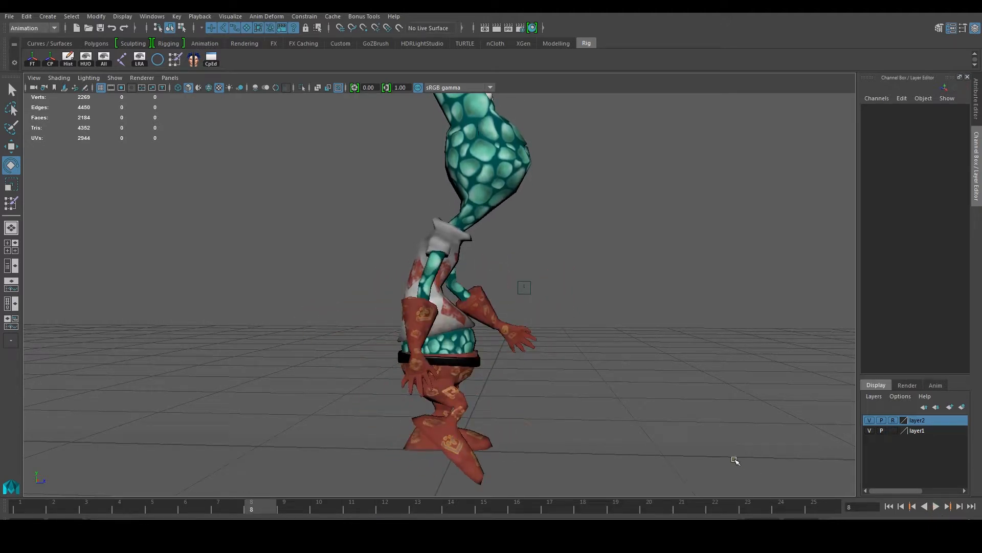
# - Show all object types, including the control curves, in the perspective view and select the right wrist control at frame 6
pyautogui.click(114, 78)
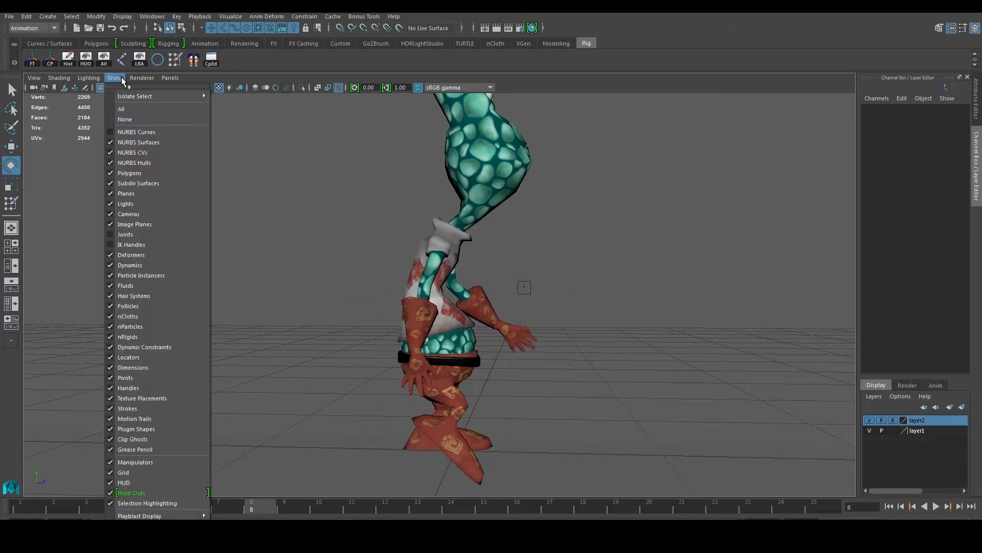
pyautogui.click(121, 109)
pyautogui.keyDown('alt'); pyautogui.moveTo(500, 290); pyautogui.dragTo(291, 297); pyautogui.keyUp('alt')
pyautogui.click(369, 323)
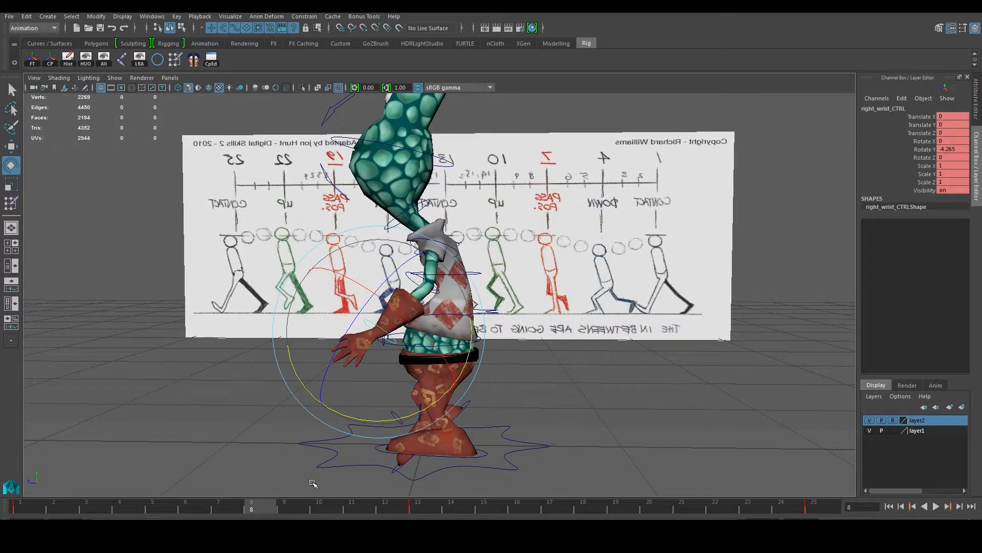
pyautogui.click(193, 506)
pyautogui.click(712, 321)
pyautogui.scroll(4, 712, 321)
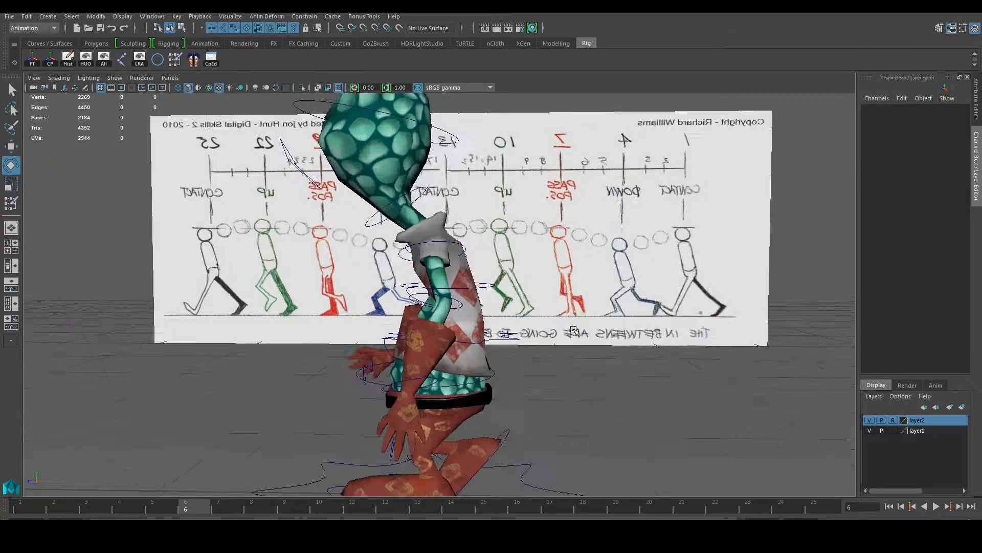
pyautogui.keyDown('alt'); pyautogui.moveTo(335, 307); pyautogui.dragTo(415, 340); pyautogui.keyUp('alt')
pyautogui.click(341, 330)
pyautogui.keyDown('alt'); pyautogui.moveTo(341, 330); pyautogui.dragTo(522, 368); pyautogui.keyUp('alt')
# - Switch to the side view and check the right wrist's pose between frames 1 and 6
pyautogui.press('space')
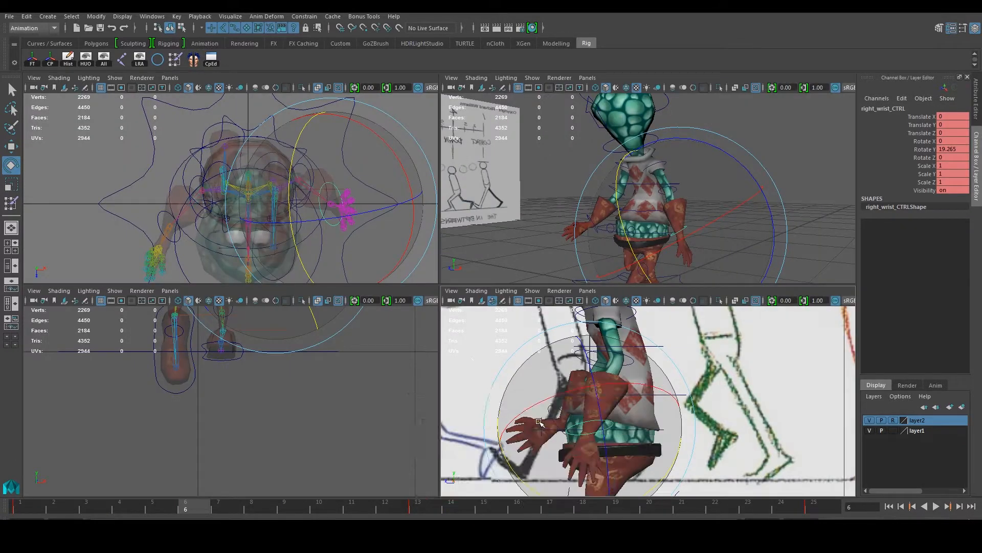
pyautogui.press('space')
pyautogui.hotkey('alt', 'v')
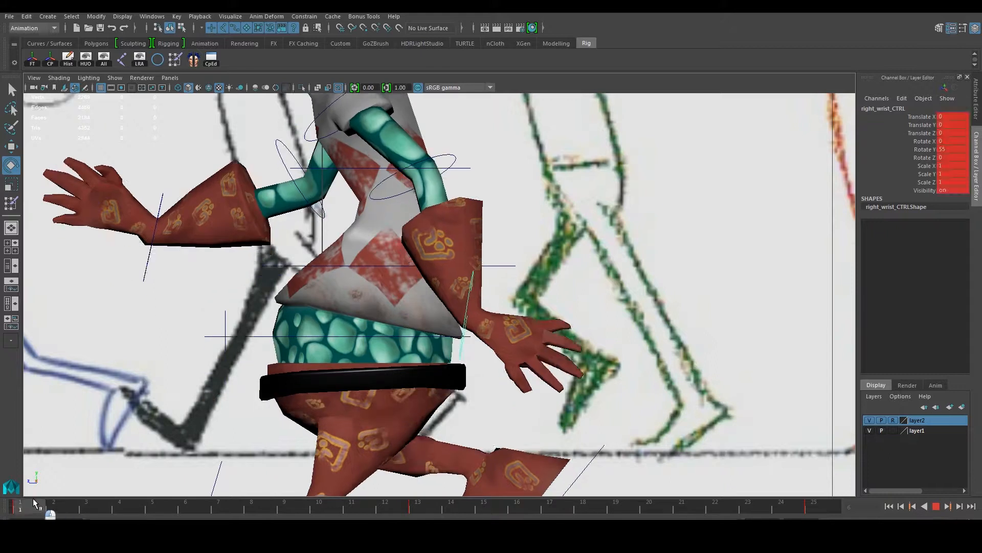
pyautogui.keyDown('alt'); pyautogui.moveTo(430, 339); pyautogui.dragTo(458, 293, button='middle'); pyautogui.keyUp('alt')
pyautogui.scroll(1, 454, 296)
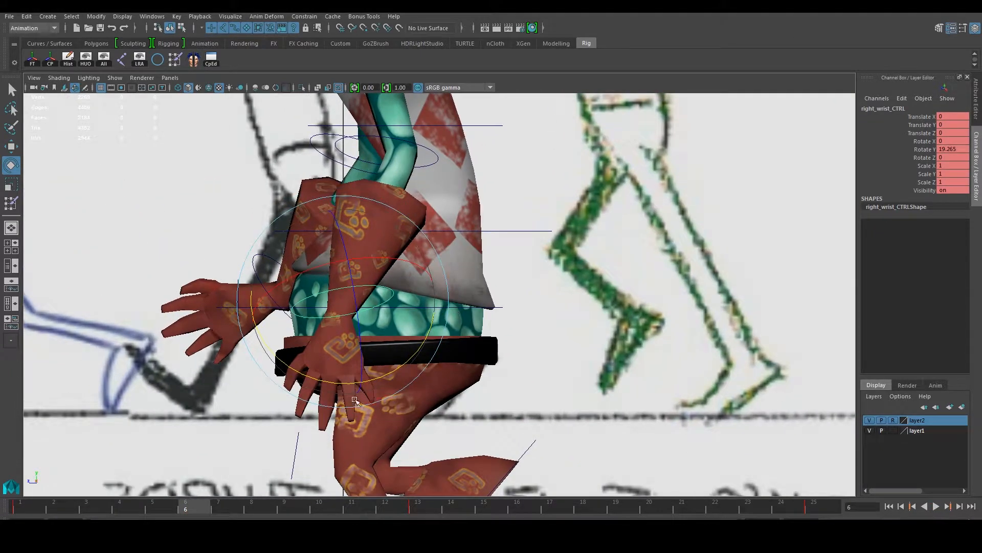
pyautogui.moveTo(191, 490); pyautogui.dragTo(56, 508)
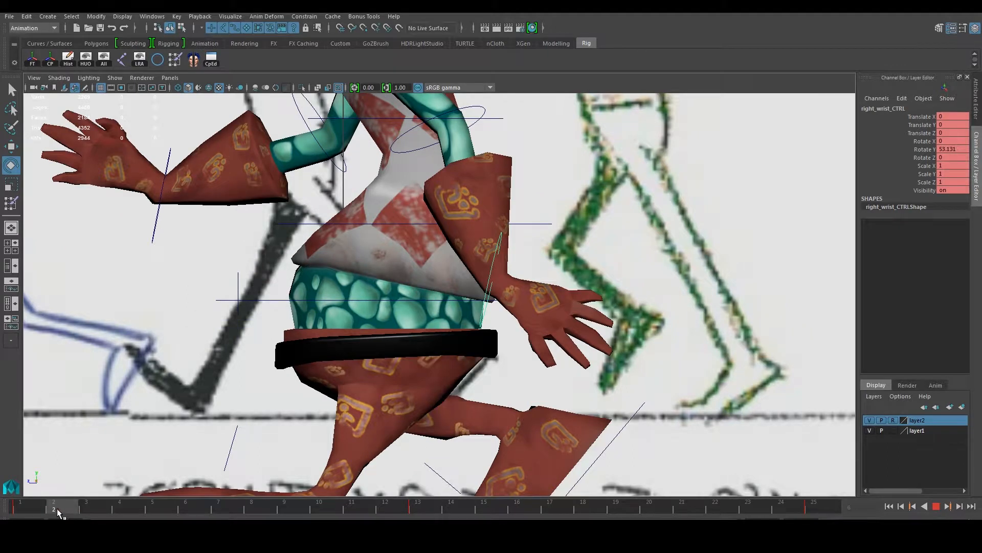
# - Rotate the right wrist at frame 1, set its Rotate Y to 65 and key it
pyautogui.hotkey('alt', 'v')
pyautogui.keyDown('alt'); pyautogui.moveTo(435, 311); pyautogui.dragTo(401, 351, button='middle'); pyautogui.keyUp('alt')
pyautogui.moveTo(379, 331); pyautogui.dragTo(389, 348)
pyautogui.click(953, 149)
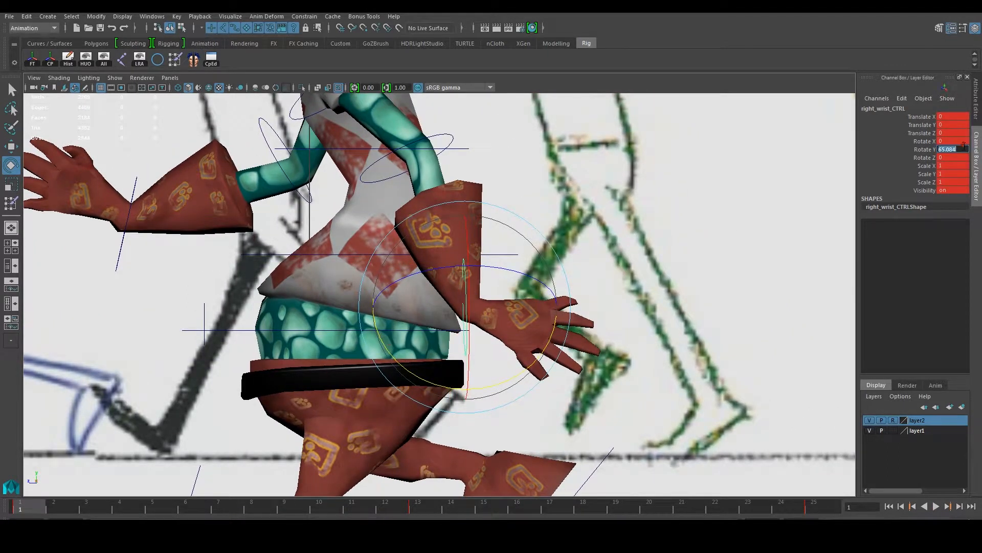
pyautogui.write('65')
pyautogui.press('Return')
pyautogui.click(814, 508)
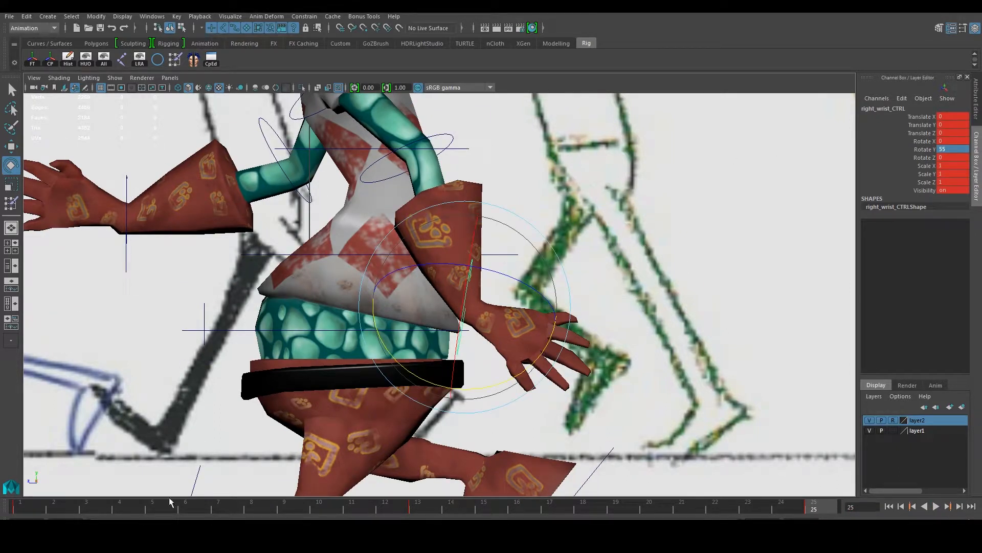
# - Rotate the right wrist control backward freehand at frame 6 and set its Rotate X to 16
pyautogui.moveTo(169, 501)
pyautogui.mouseDown()
pyautogui.moveTo(153, 508)
pyautogui.moveTo(179, 509)
pyautogui.mouseUp()
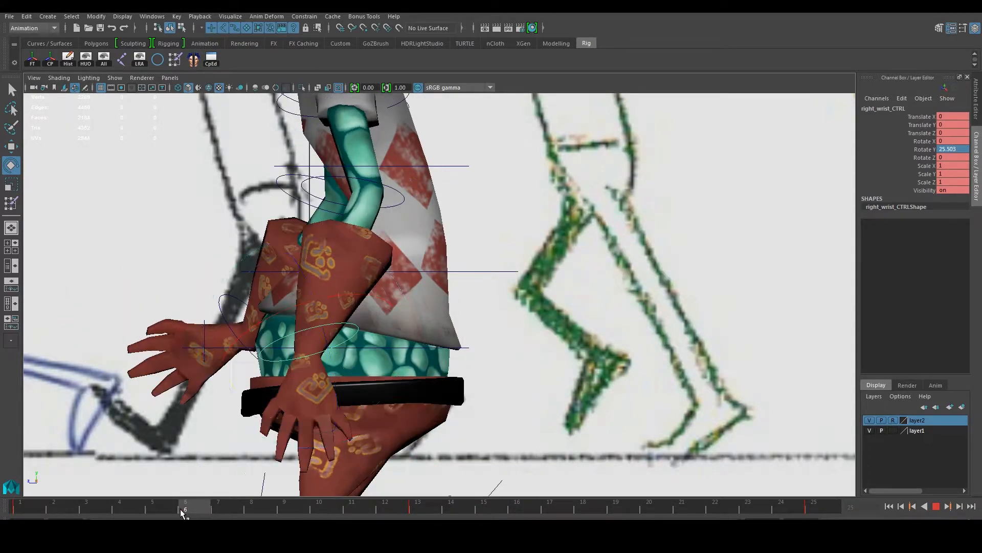
pyautogui.moveTo(319, 240); pyautogui.dragTo(268, 235)
pyautogui.doubleClick(953, 141)
pyautogui.click(964, 139)
pyautogui.press('BackSpace')
pyautogui.press('BackSpace')
pyautogui.press('BackSpace')
pyautogui.press('BackSpace')
pyautogui.press('Return')
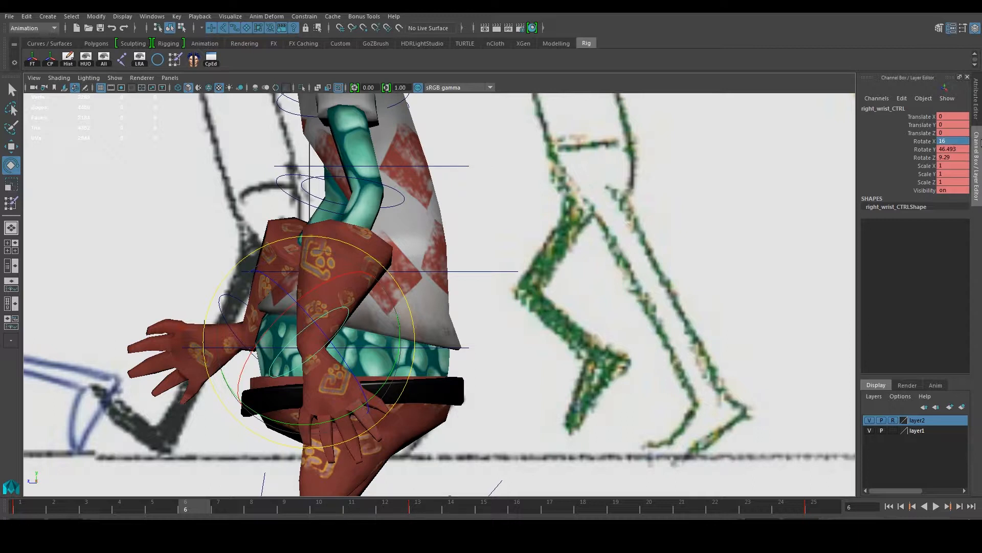
# - Set the right wrist's Rotate Y to 46.5 and Rotate Z to 9.3, and key it at frame 6
pyautogui.doubleClick(956, 148)
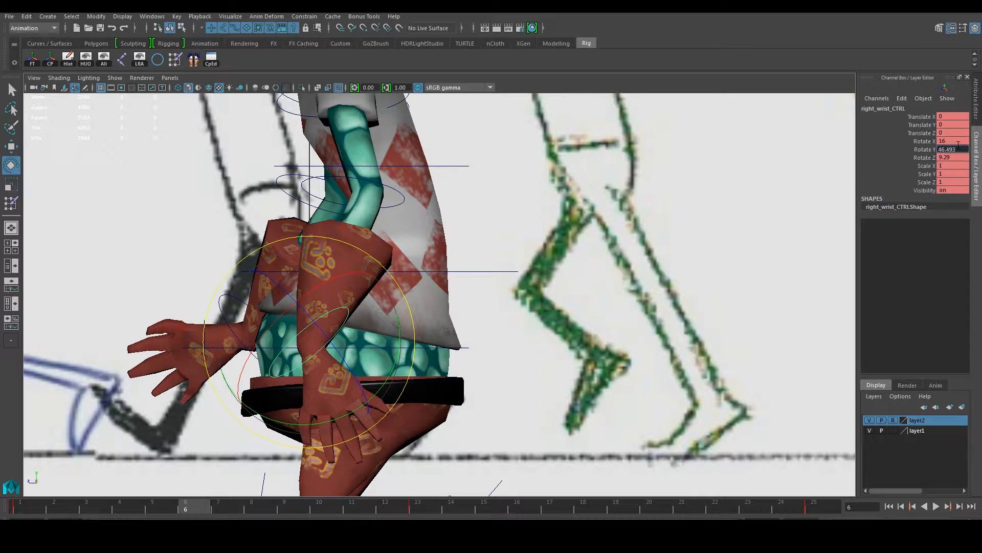
pyautogui.press('Return')
pyautogui.doubleClick(965, 158)
pyautogui.write('9.3')
pyautogui.press('Return')
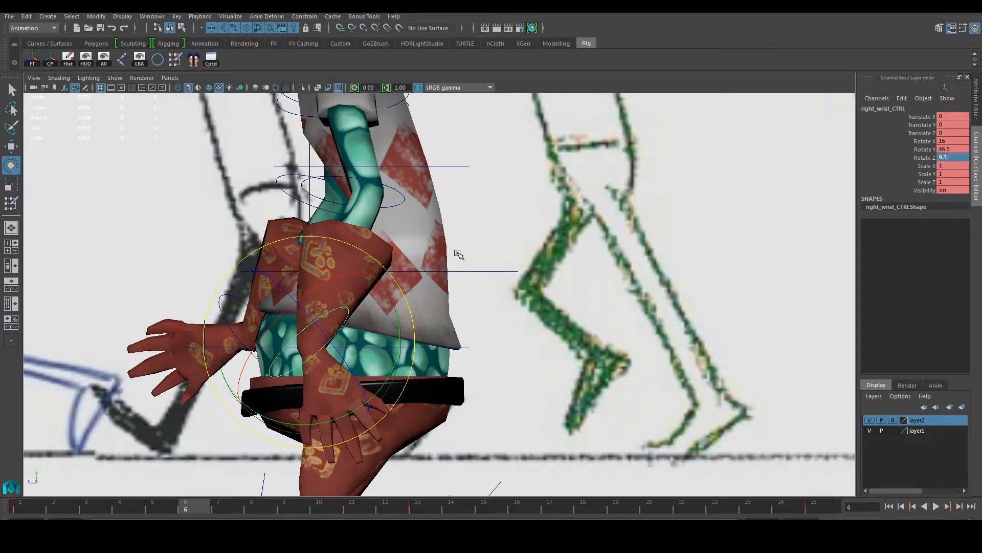
pyautogui.press('s')
# - Rotate the right wrist control freehand at frame 17 and set its Rotate X to -15.9
pyautogui.moveTo(497, 506); pyautogui.dragTo(566, 508)
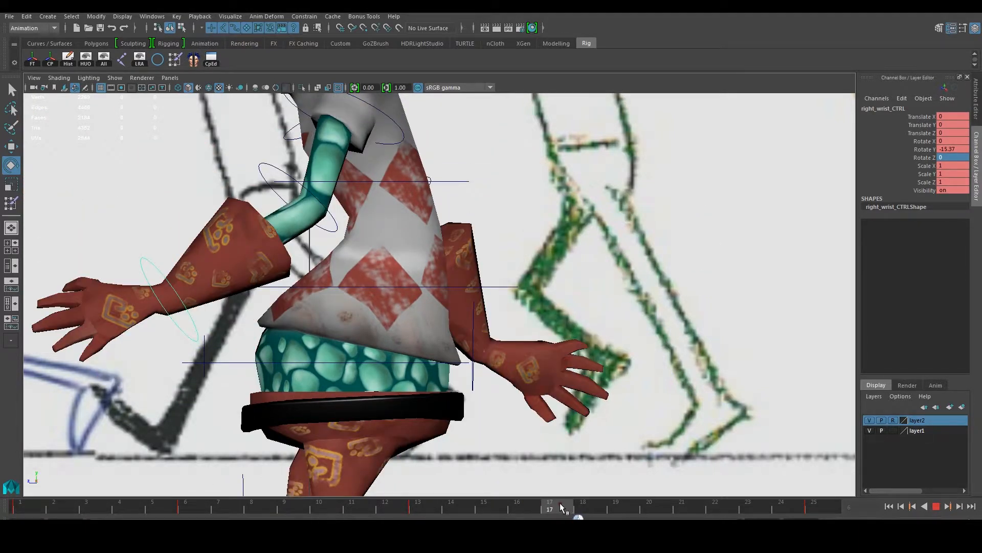
pyautogui.keyDown('alt'); pyautogui.moveTo(286, 266); pyautogui.dragTo(371, 264); pyautogui.keyUp('alt')
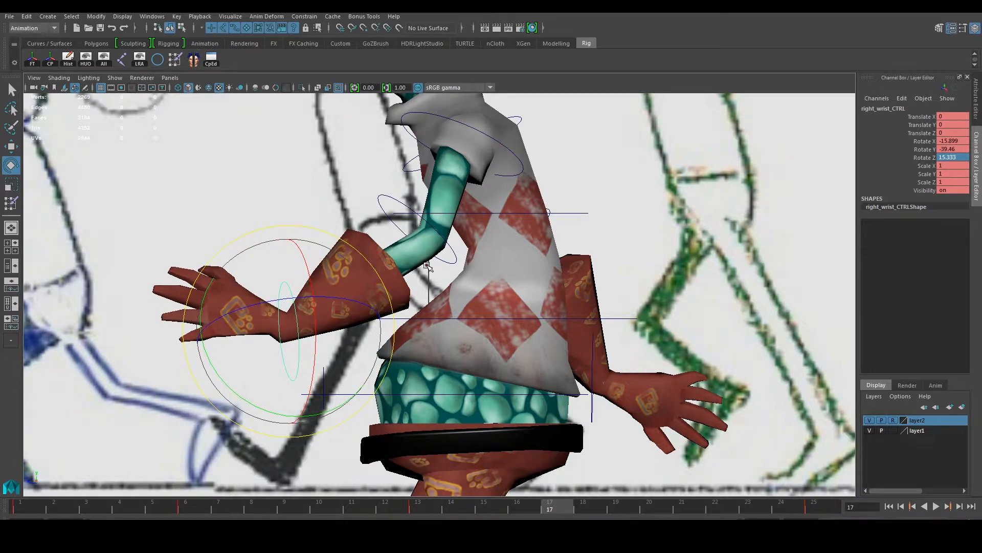
pyautogui.doubleClick(967, 142)
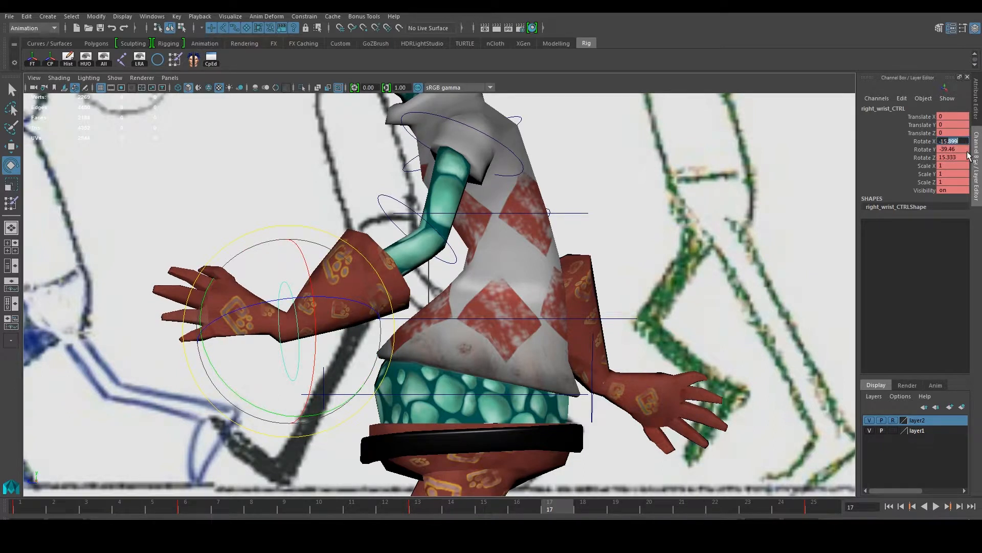
pyautogui.write('-15.9')
pyautogui.press('Return')
# - Set the right wrist's Rotate Y to -39.5 and Rotate Z to 15.3, and key it at frame 17
pyautogui.doubleClick(967, 149)
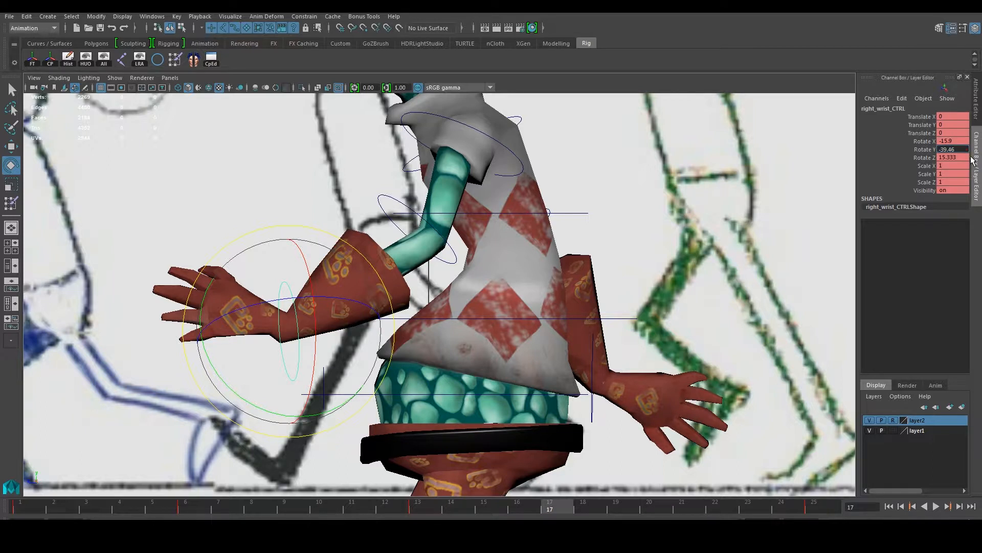
pyautogui.write('-39.5')
pyautogui.press('Return')
pyautogui.doubleClick(967, 157)
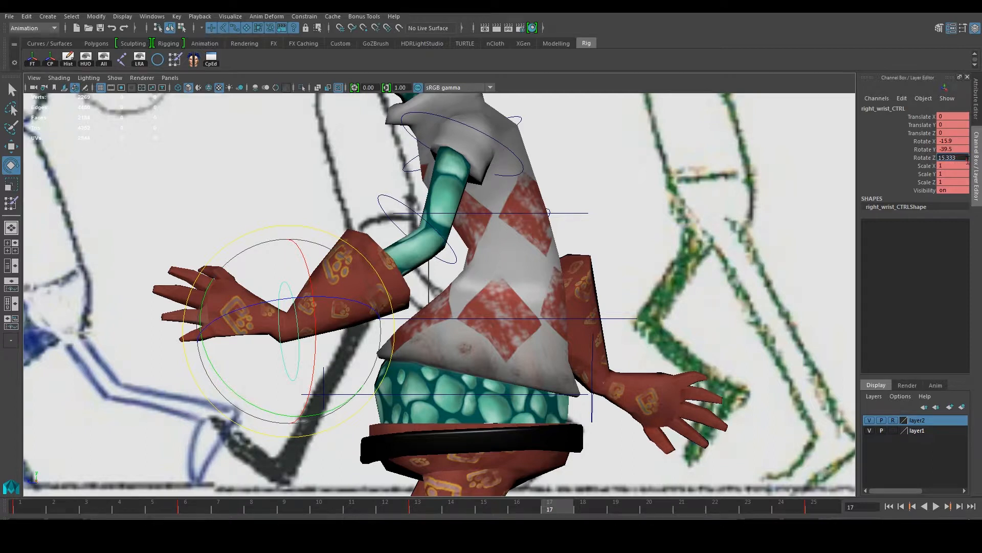
pyautogui.press('BackSpace')
pyautogui.press('Return')
pyautogui.press('s')
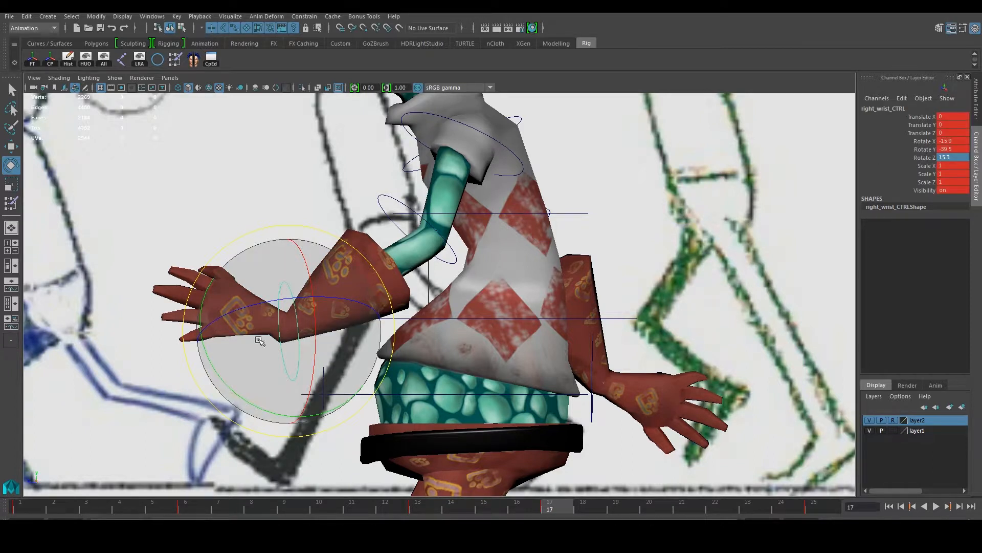
# - Return to frame 1 and hide the NURBS curves in the perspective view
pyautogui.hotkey('alt', 'shift', 'v')
pyautogui.press('space')
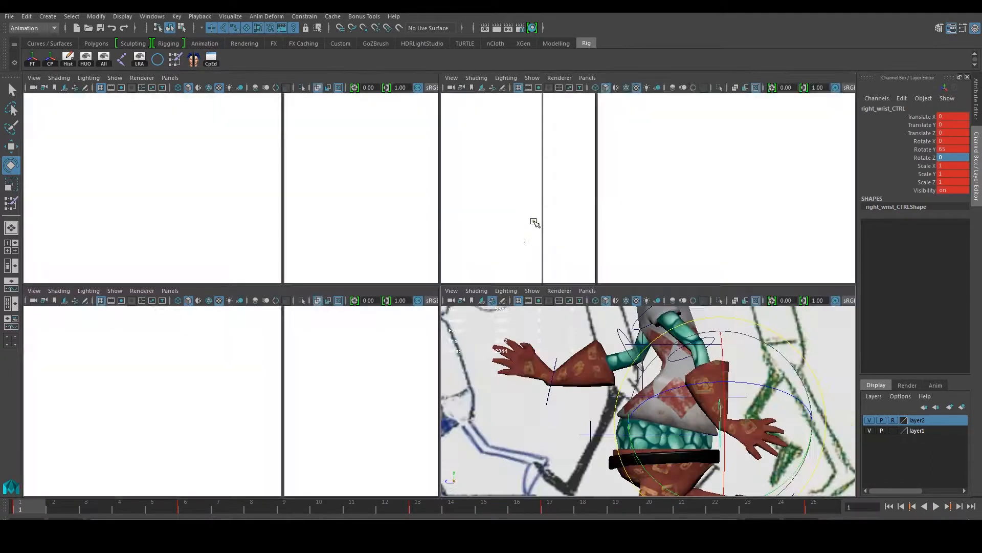
pyautogui.press('space')
pyautogui.click(631, 214)
pyautogui.keyDown('alt'); pyautogui.moveTo(631, 214); pyautogui.dragTo(529, 204); pyautogui.keyUp('alt')
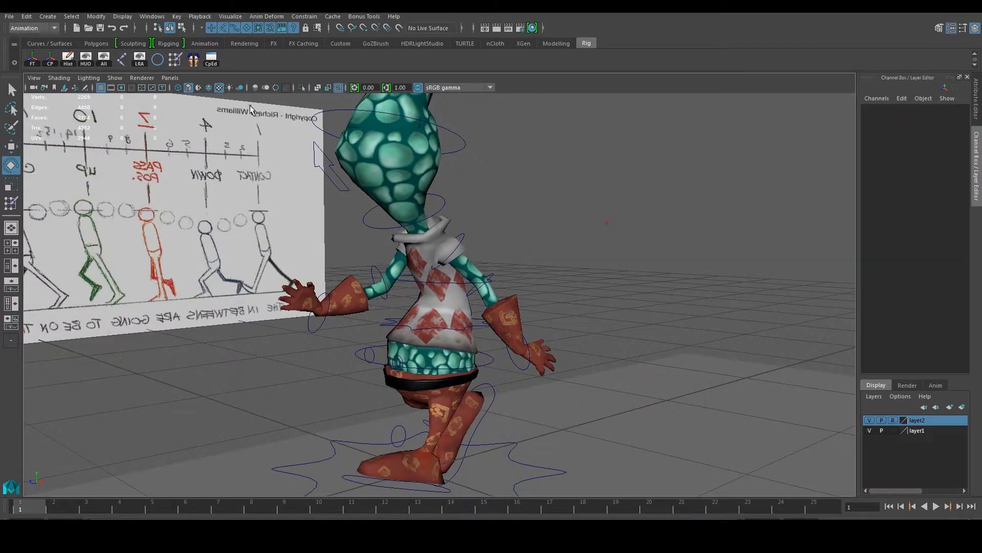
pyautogui.click(115, 77)
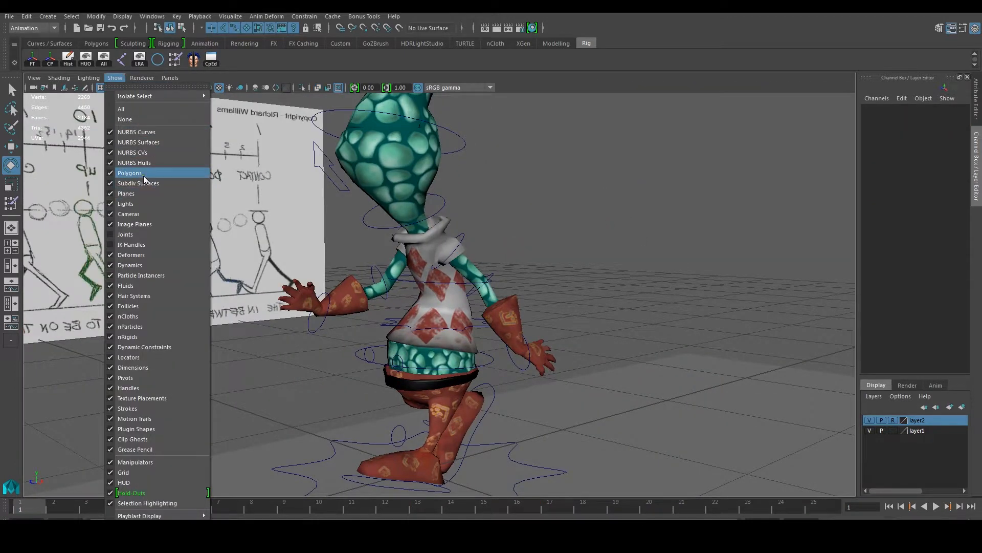
pyautogui.click(136, 132)
# - Play back the walk cycle in the perspective view and check the arm and wrist motion from several angles
pyautogui.keyDown('alt'); pyautogui.moveTo(460, 245); pyautogui.dragTo(548, 307); pyautogui.keyUp('alt')
pyautogui.click(935, 505)
pyautogui.keyDown('alt'); pyautogui.moveTo(581, 366); pyautogui.dragTo(553, 317); pyautogui.keyUp('alt')
pyautogui.scroll(3, 502, 307)
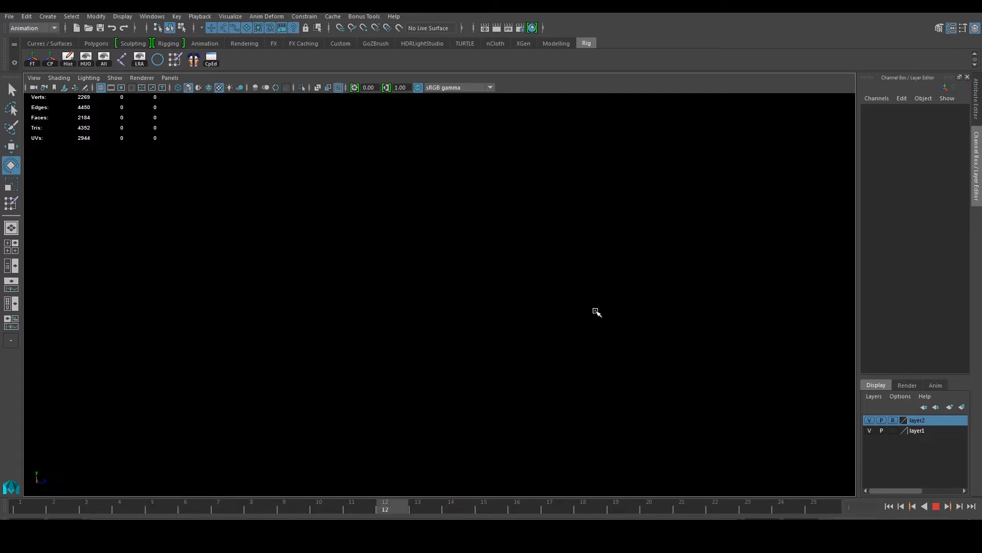
pyautogui.keyDown('alt'); pyautogui.moveTo(595, 310); pyautogui.dragTo(392, 301); pyautogui.keyUp('alt')
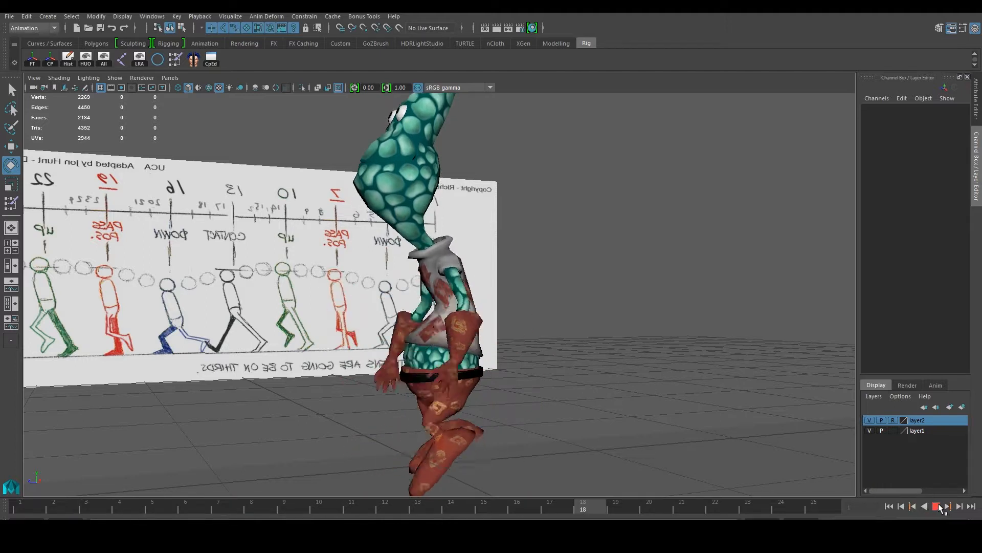
pyautogui.click(937, 506)
pyautogui.keyDown('alt'); pyautogui.moveTo(627, 316); pyautogui.dragTo(588, 307); pyautogui.keyUp('alt')
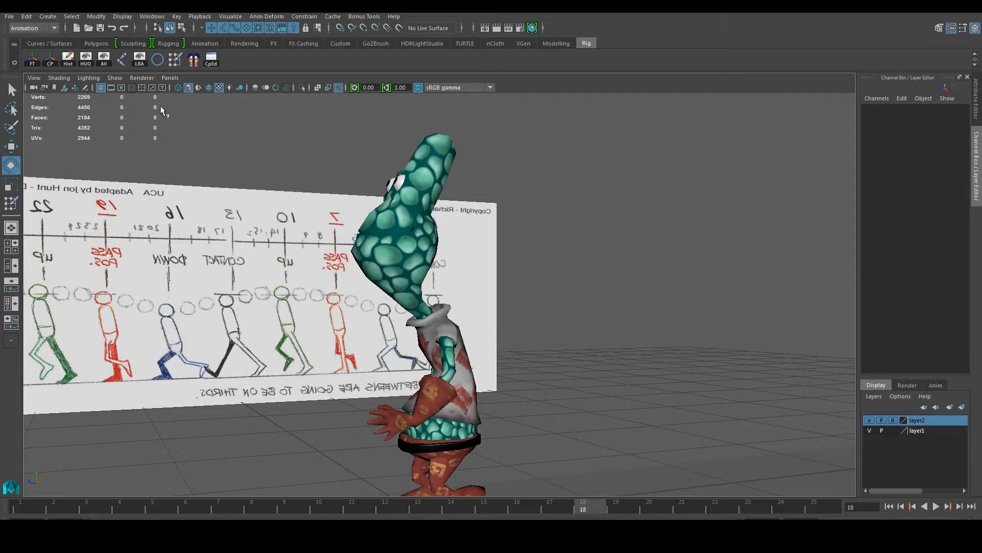
# - Show the NURBS control curves again in the perspective view and select the neck control
pyautogui.click(114, 78)
pyautogui.click(137, 134)
pyautogui.keyDown('alt'); pyautogui.moveTo(491, 287); pyautogui.dragTo(465, 281); pyautogui.keyUp('alt')
pyautogui.press('space')
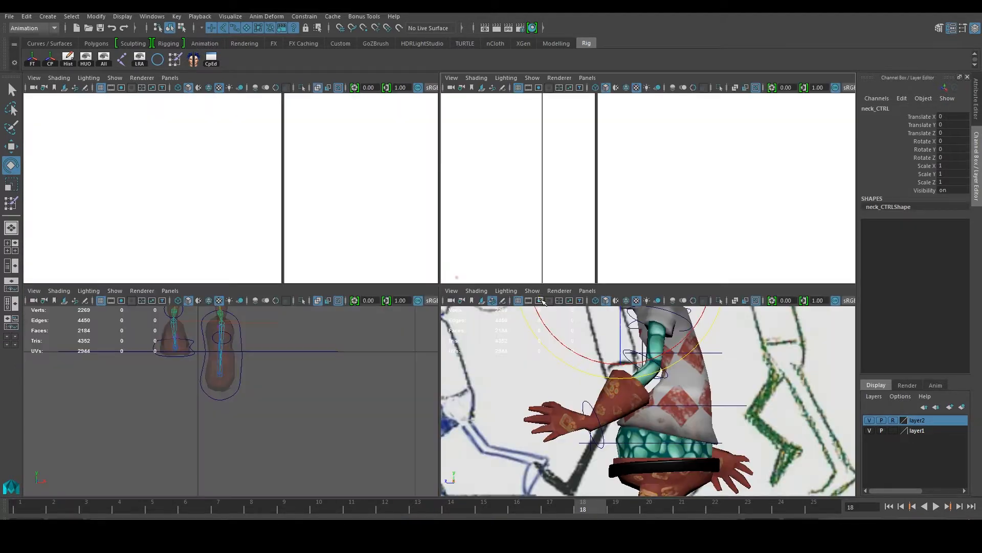
pyautogui.press('space')
pyautogui.click(441, 289)
pyautogui.moveTo(327, 258); pyautogui.dragTo(337, 243)
pyautogui.hotkey('ctrl', 'z')
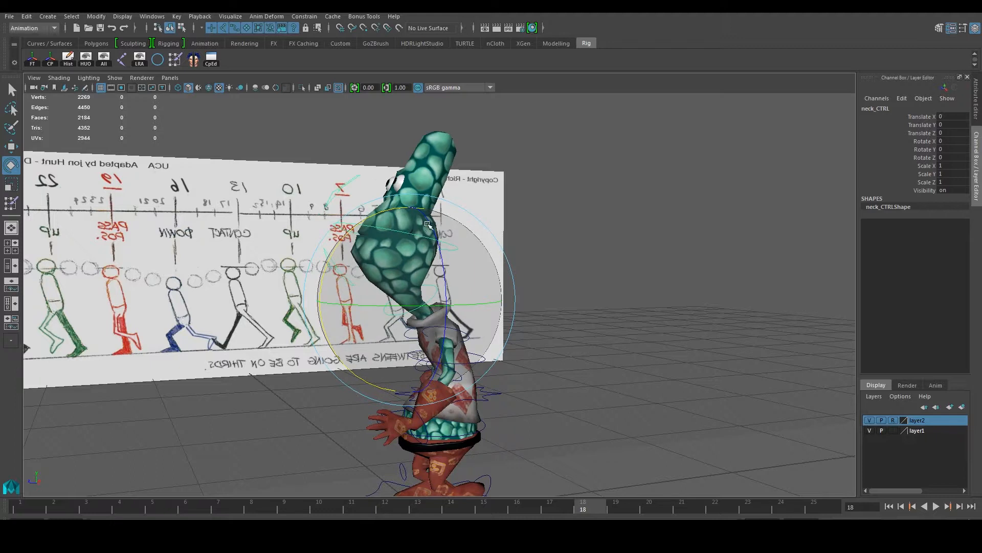
pyautogui.keyDown('alt'); pyautogui.moveTo(429, 245); pyautogui.dragTo(389, 222); pyautogui.keyUp('alt')
pyautogui.moveTo(388, 211); pyautogui.dragTo(380, 213)
pyautogui.hotkey('ctrl', 'z')
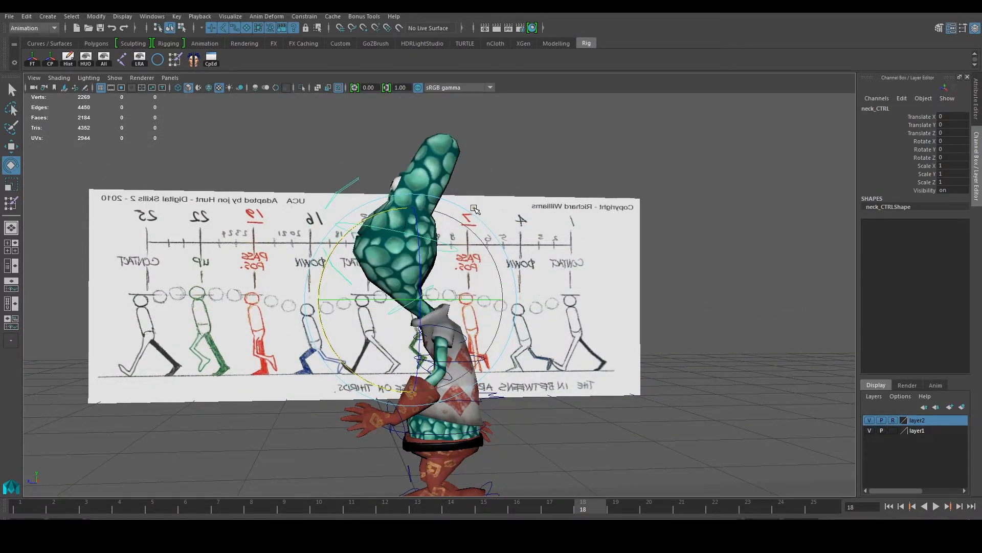
# - In the side view, rotate the neck control to a Rotate X of about 13 at frame 1 and key it at frames 1 and 25
pyautogui.scroll(2, 474, 208)
pyautogui.keyDown('alt'); pyautogui.moveTo(474, 210); pyautogui.dragTo(445, 415, button='middle'); pyautogui.keyUp('alt')
pyautogui.press('space')
pyautogui.press('space')
pyautogui.scroll(-2, 450, 257)
pyautogui.scroll(-8, 438, 404)
pyautogui.keyDown('alt'); pyautogui.moveTo(435, 372); pyautogui.dragTo(437, 419, button='middle'); pyautogui.keyUp('alt')
pyautogui.scroll(2, 437, 420)
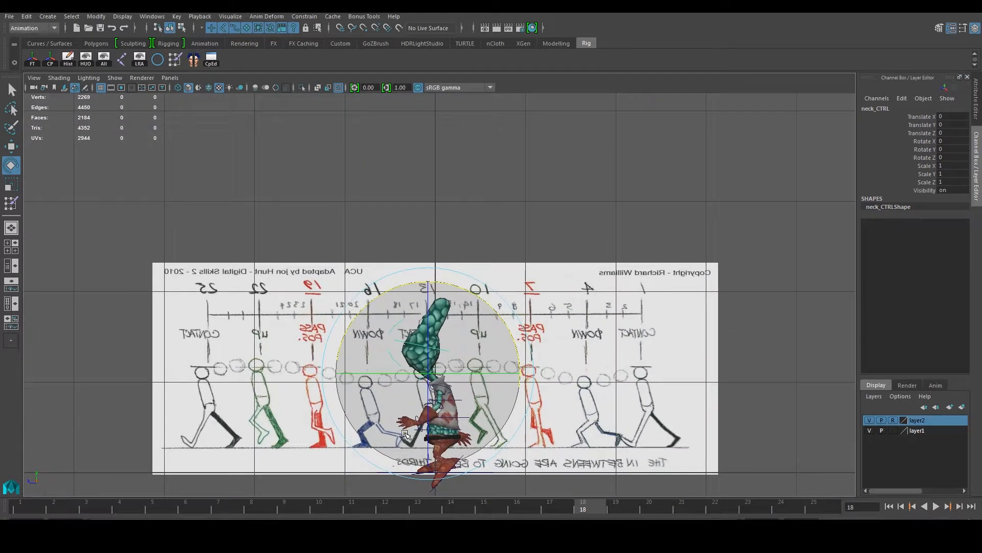
pyautogui.moveTo(115, 502); pyautogui.dragTo(20, 503)
pyautogui.scroll(3, 511, 264)
pyautogui.scroll(5, 512, 265)
pyautogui.moveTo(499, 267); pyautogui.dragTo(471, 290)
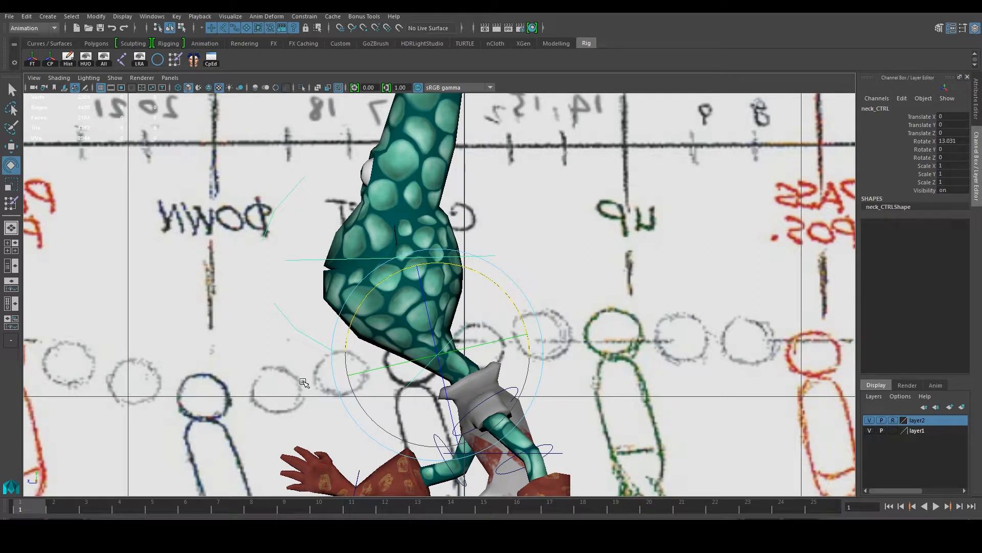
pyautogui.press('s')
pyautogui.moveTo(59, 509); pyautogui.dragTo(834, 504)
pyautogui.press('s')
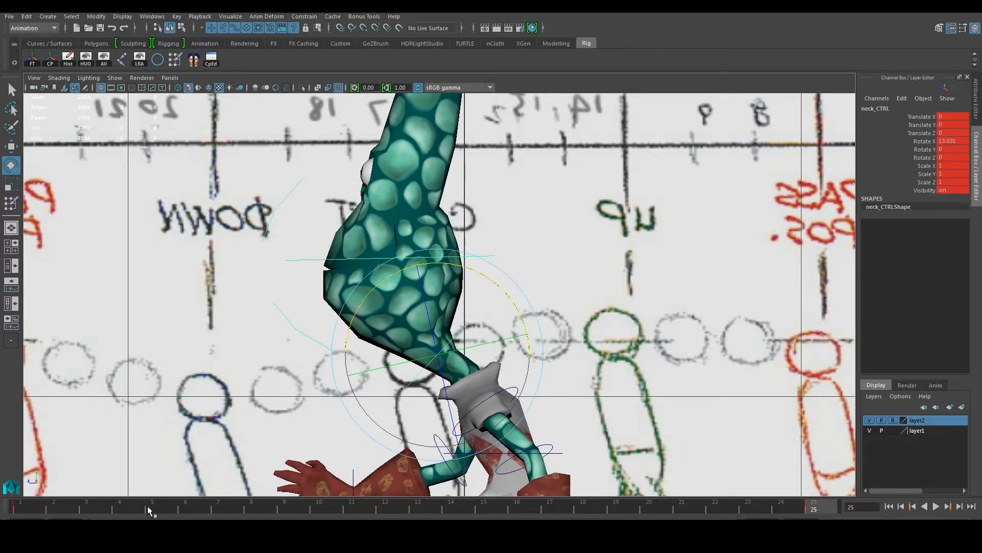
# - Rotate the neck control back to a Rotate X of about -1.8 at frame 13 and key it
pyautogui.hotkey('alt', 'v')
pyautogui.click(9, 500)
pyautogui.keyDown('alt'); pyautogui.moveTo(419, 327); pyautogui.dragTo(317, 335, button='right'); pyautogui.keyUp('alt')
pyautogui.moveTo(366, 506); pyautogui.dragTo(417, 508)
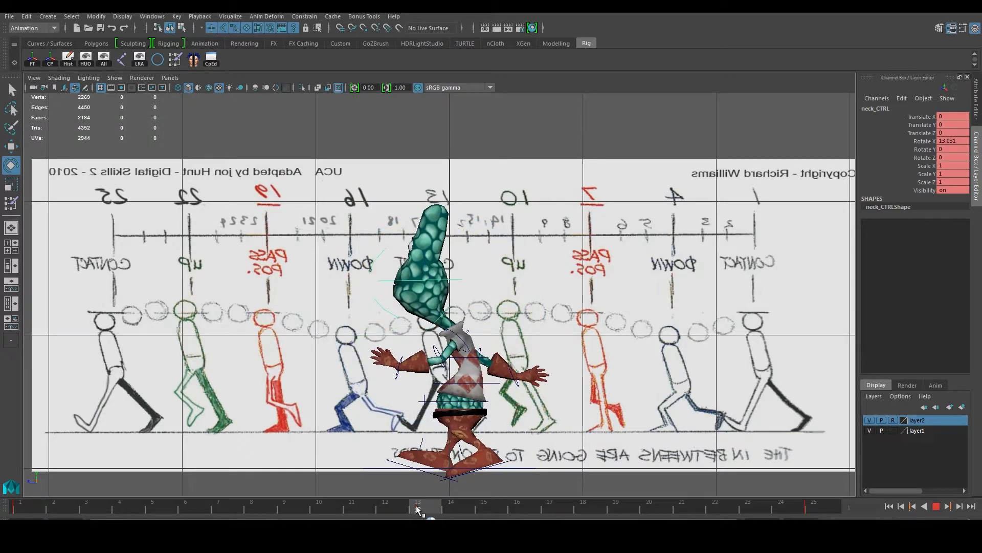
pyautogui.scroll(2, 481, 264)
pyautogui.moveTo(496, 249); pyautogui.dragTo(512, 264)
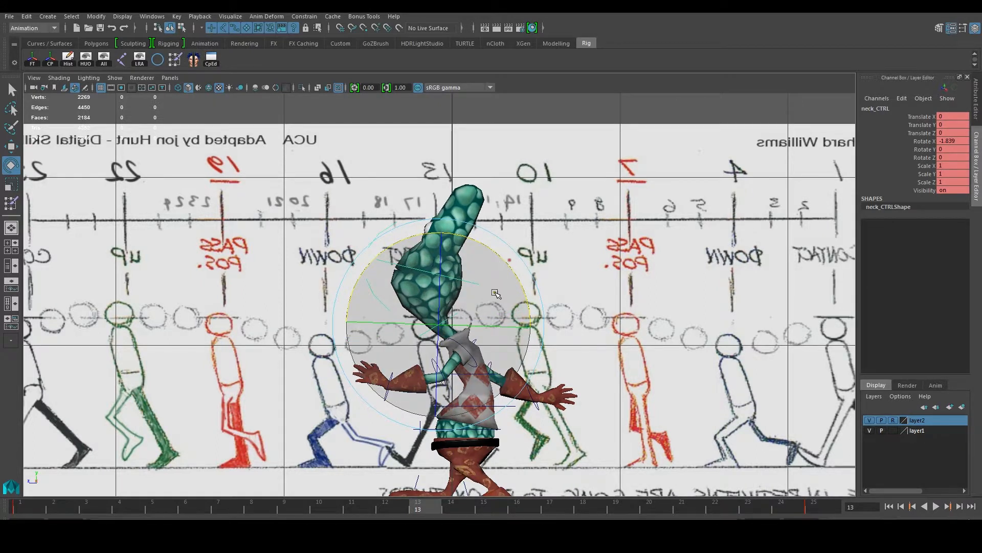
pyautogui.press('s')
# - Play back the walk cycle from frame 1 in the side view with the neck control deselected to check the neck motion
pyautogui.moveTo(244, 506); pyautogui.dragTo(38, 498)
pyautogui.click(739, 344)
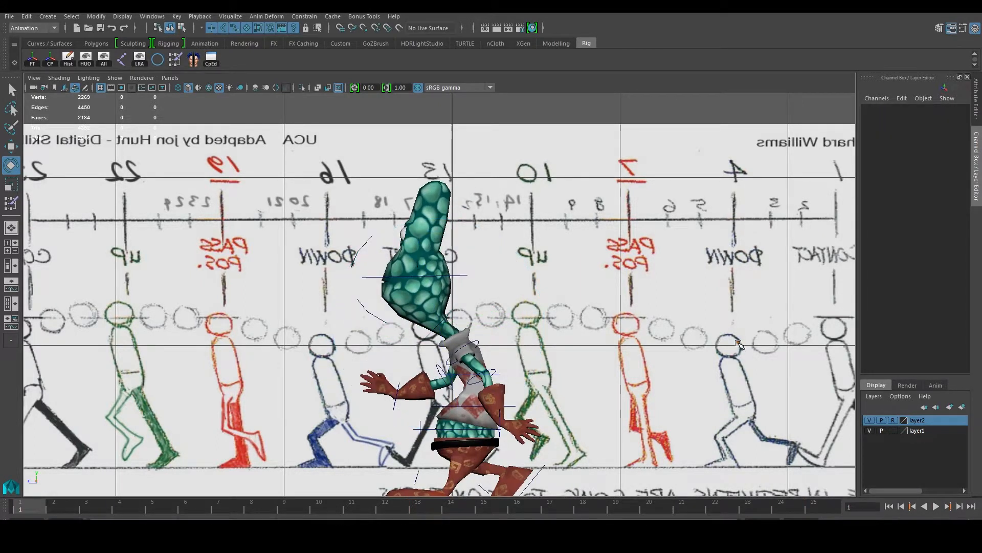
pyautogui.click(934, 507)
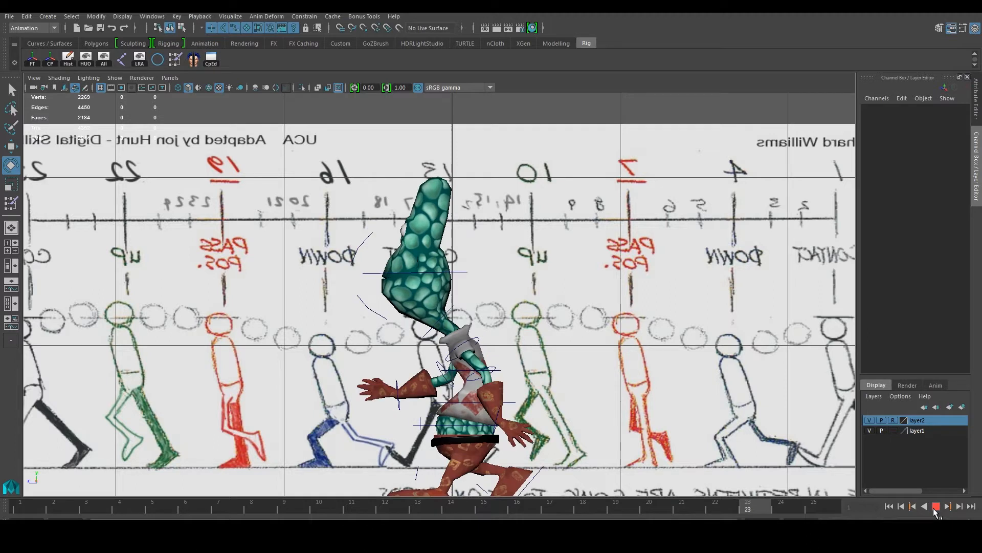
# - Play back the walk cycle in the perspective view and check the neck motion from an angle and from the side
pyautogui.click(933, 507)
pyautogui.press('space')
pyautogui.press('space')
pyautogui.keyDown('alt'); pyautogui.moveTo(576, 233); pyautogui.dragTo(625, 254); pyautogui.keyUp('alt')
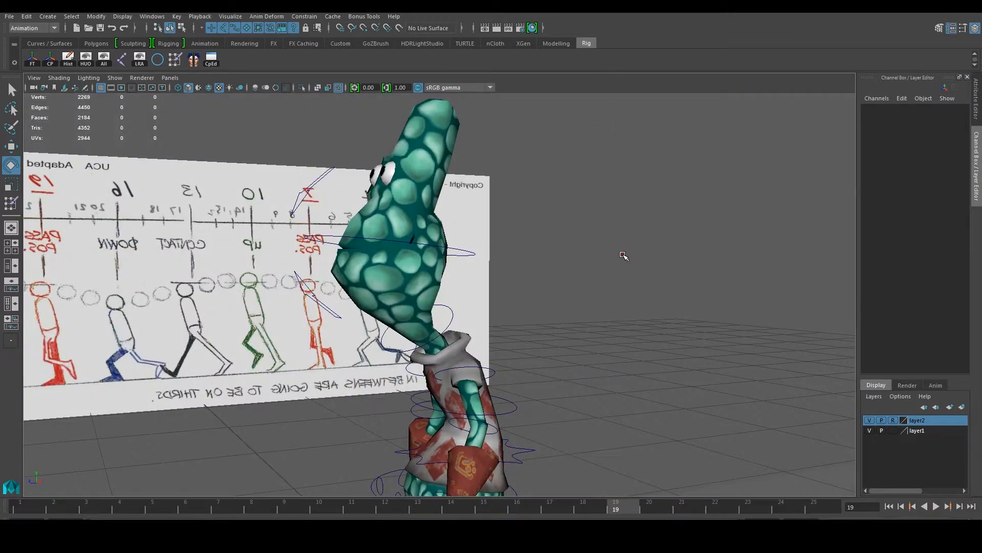
pyautogui.scroll(-3, 630, 282)
pyautogui.click(938, 509)
pyautogui.scroll(-3, 578, 351)
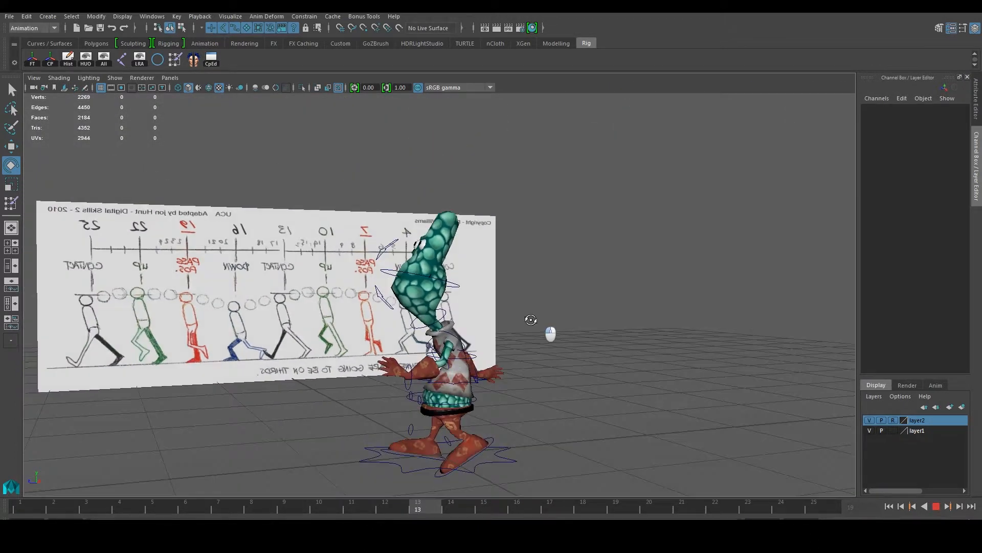
pyautogui.keyDown('alt'); pyautogui.moveTo(548, 332); pyautogui.dragTo(513, 315); pyautogui.keyUp('alt')
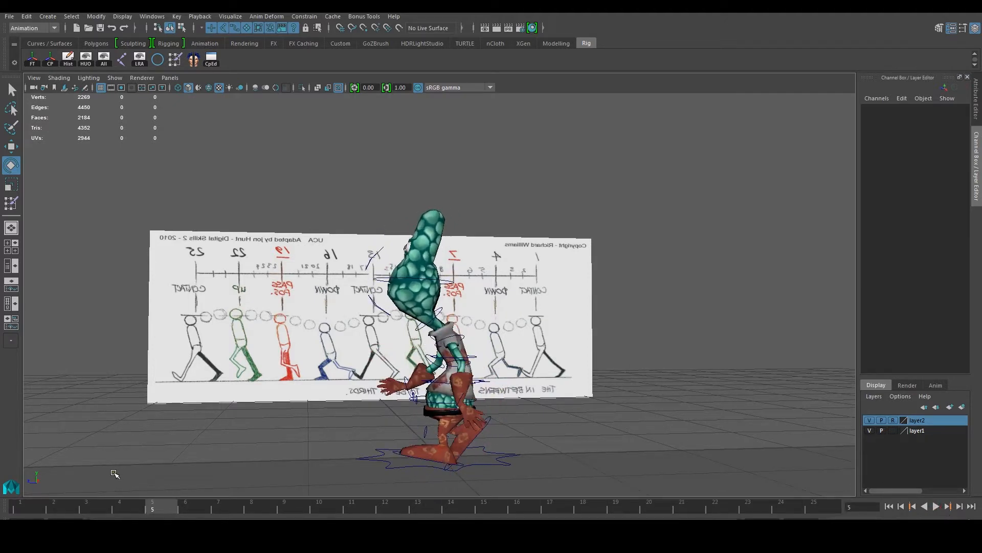
# - Set the neck control's Rotate X to 15 at frames 1 and 25
pyautogui.moveTo(70, 517); pyautogui.dragTo(21, 507)
pyautogui.scroll(3, 452, 311)
pyautogui.click(449, 308)
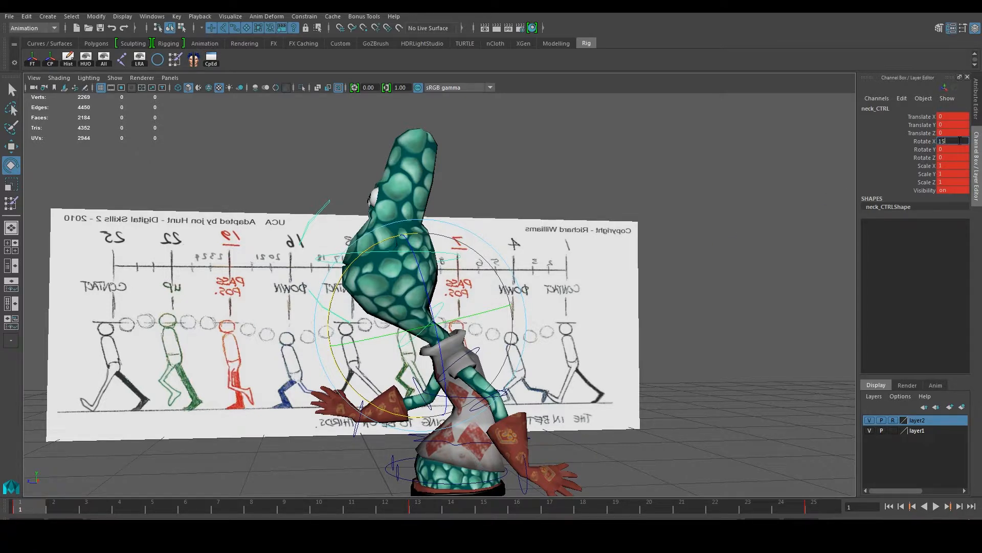
pyautogui.press('Return')
pyautogui.moveTo(439, 507); pyautogui.dragTo(869, 513)
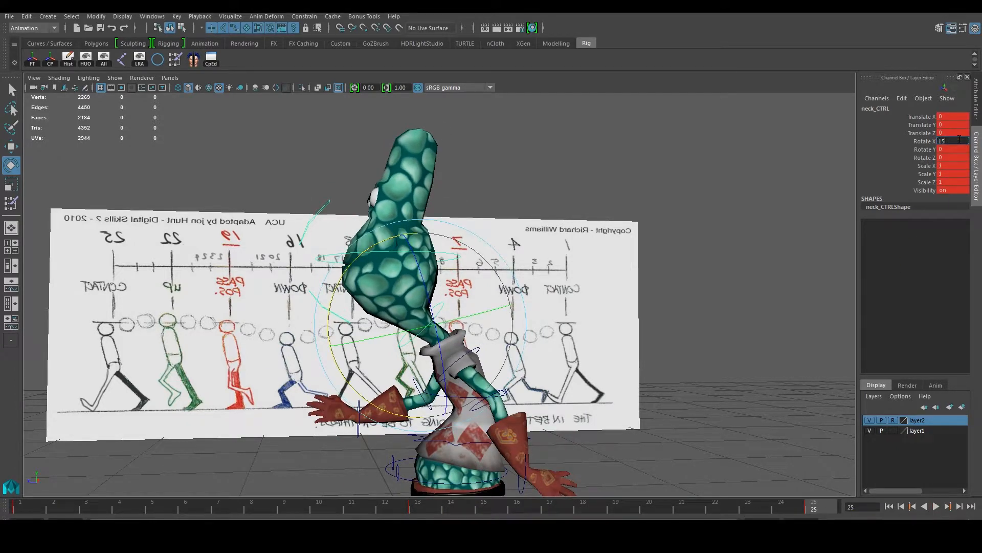
pyautogui.press('Return')
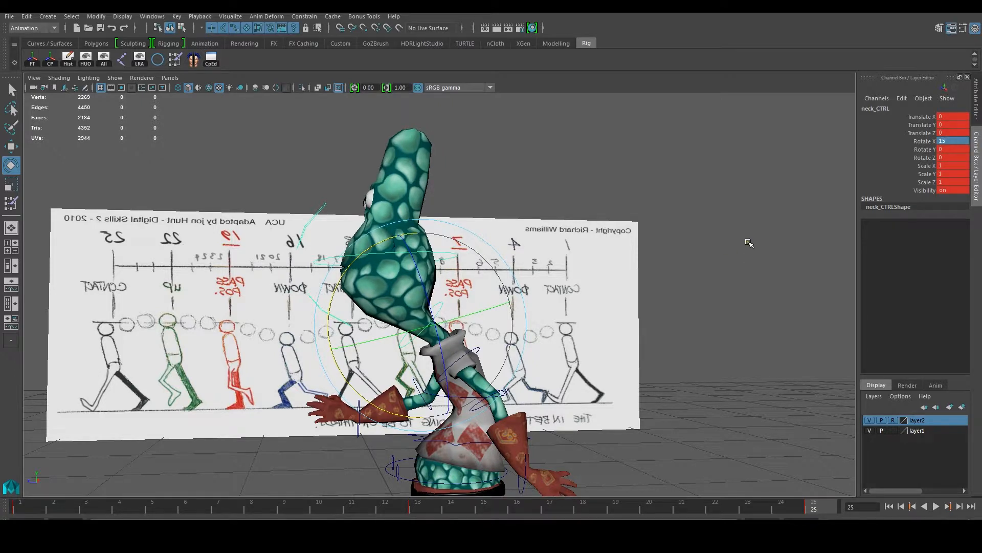
# - Set the neck control's Rotate X to 11 at frame 6 and key it
pyautogui.hotkey('alt', 'v')
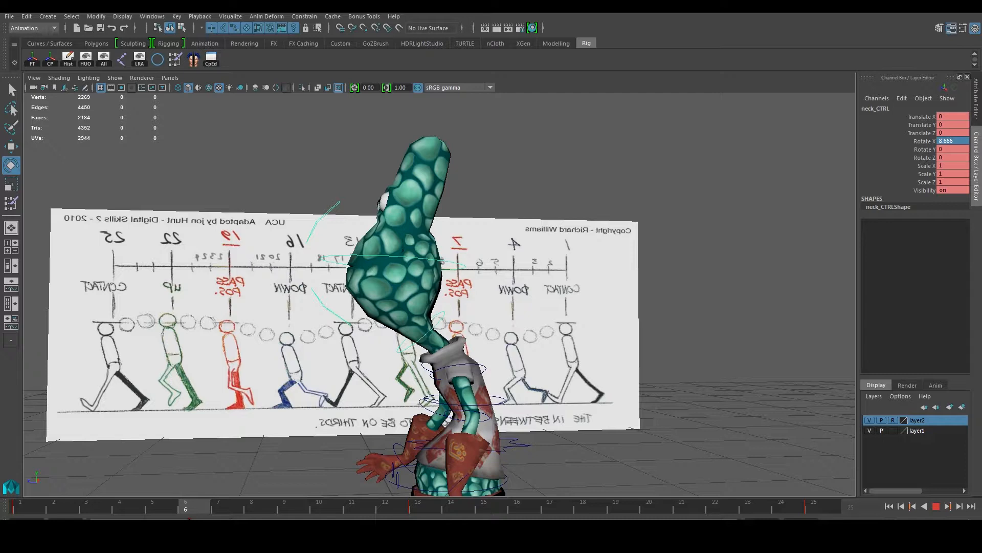
pyautogui.hotkey('alt', 'v')
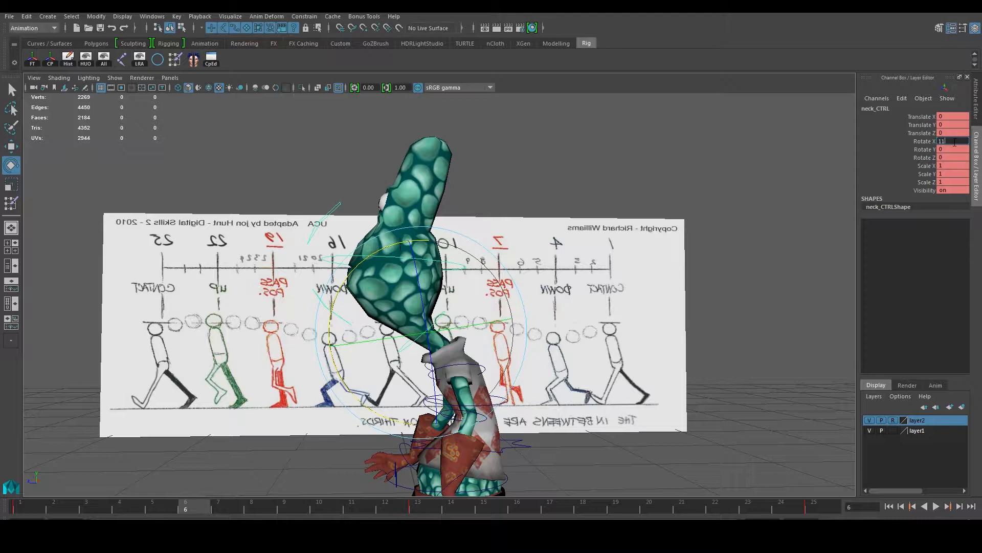
pyautogui.press('Return')
pyautogui.press('s')
# - Set the neck control's Rotate X to -2 at frame 13
pyautogui.moveTo(274, 506); pyautogui.dragTo(592, 510)
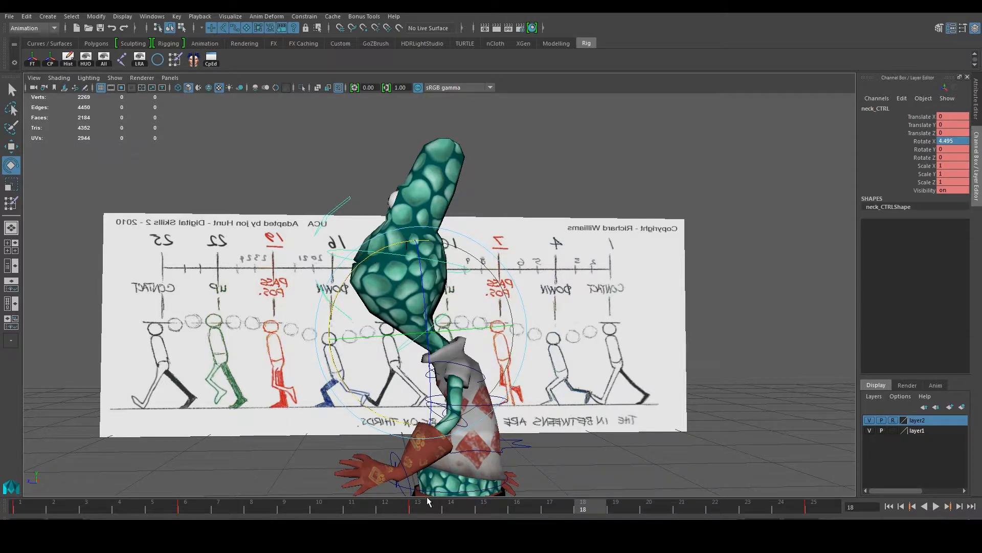
pyautogui.moveTo(425, 504)
pyautogui.mouseDown()
pyautogui.moveTo(372, 508)
pyautogui.moveTo(418, 512)
pyautogui.mouseUp()
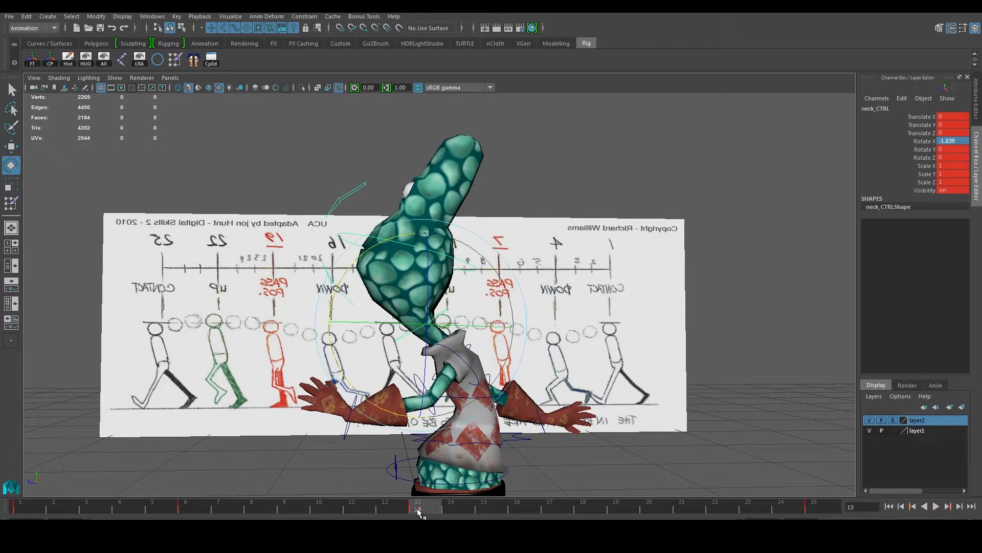
pyautogui.click(951, 142)
pyautogui.write('-2')
pyautogui.press('Return')
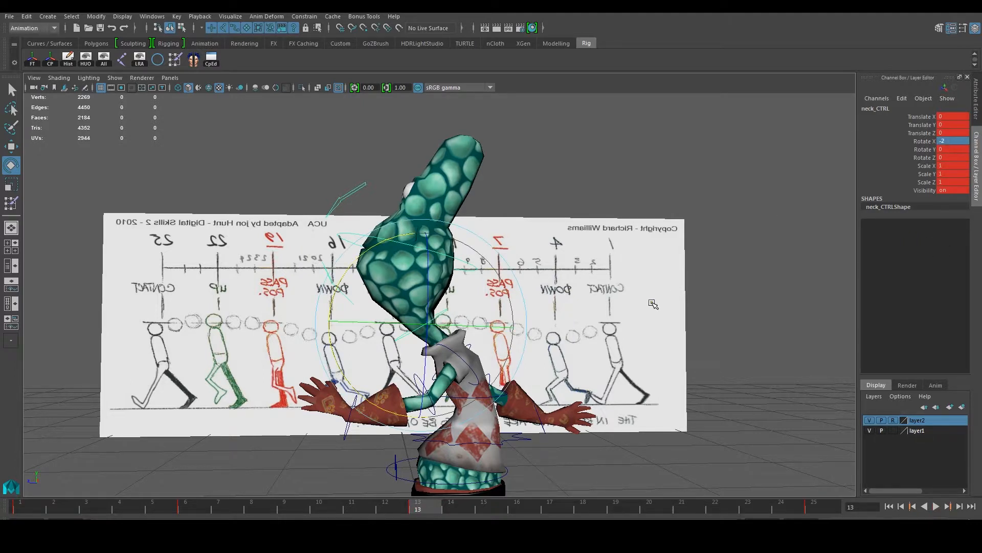
# - Set the neck control's Rotate X to 0 at frame 17 and key it
pyautogui.moveTo(522, 508); pyautogui.dragTo(554, 509)
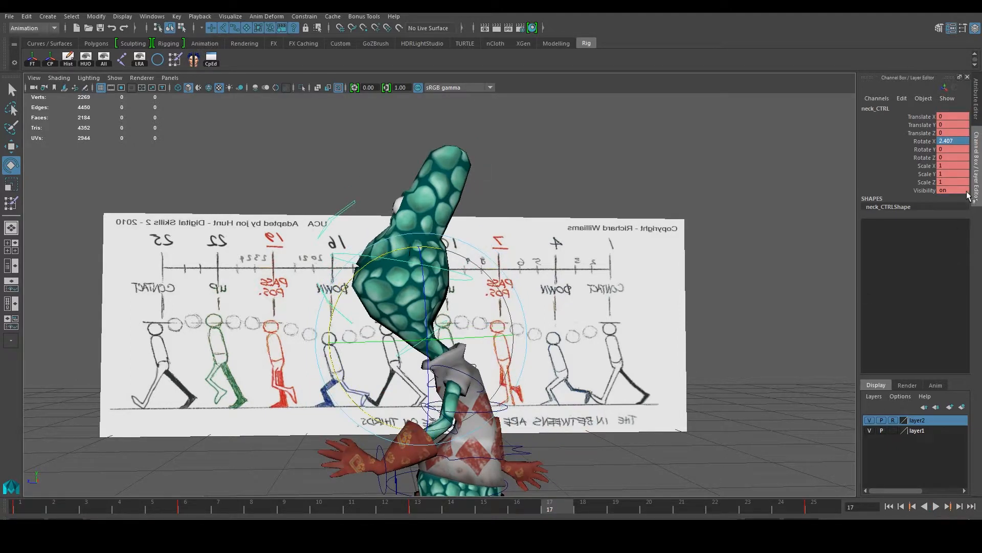
pyautogui.write('0')
pyautogui.press('Return')
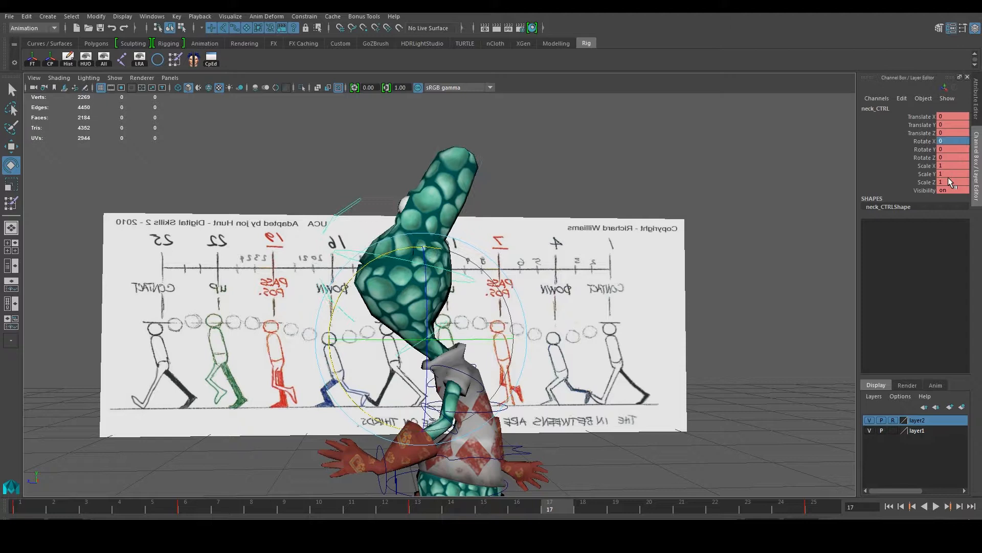
pyautogui.press('s')
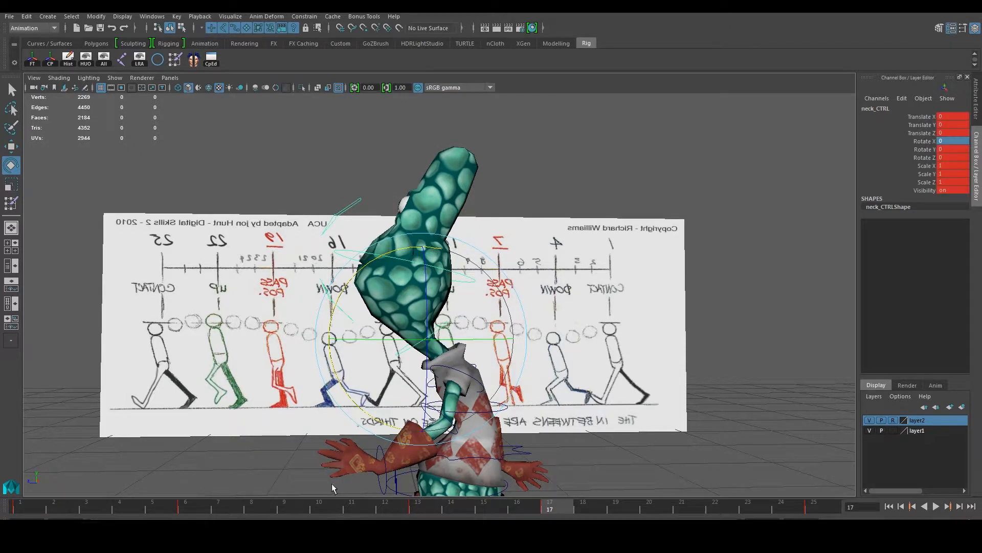
# - Deselect the neck control and play back the walk cycle from frame 1 to check the revised neck motion
pyautogui.click(36, 507)
pyautogui.click(657, 450)
pyautogui.keyDown('alt'); pyautogui.moveTo(657, 450); pyautogui.dragTo(694, 407); pyautogui.keyUp('alt')
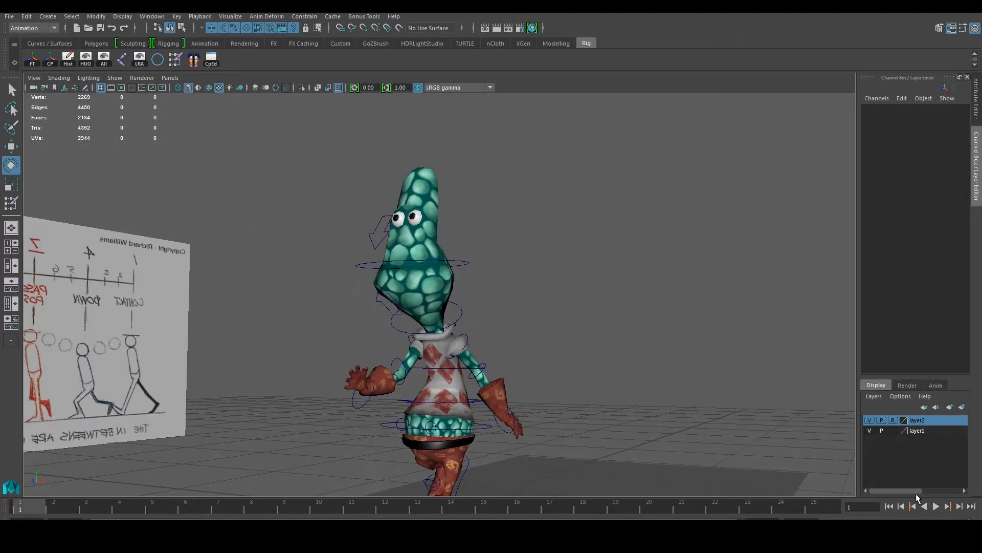
pyautogui.click(936, 506)
pyautogui.keyDown('alt'); pyautogui.moveTo(609, 394); pyautogui.dragTo(565, 362); pyautogui.keyUp('alt')
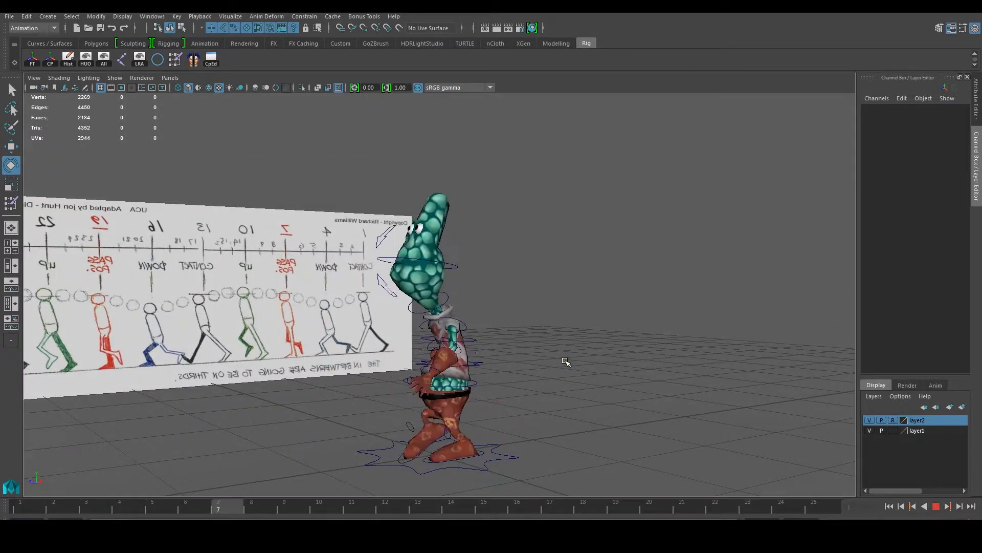
pyautogui.click(935, 506)
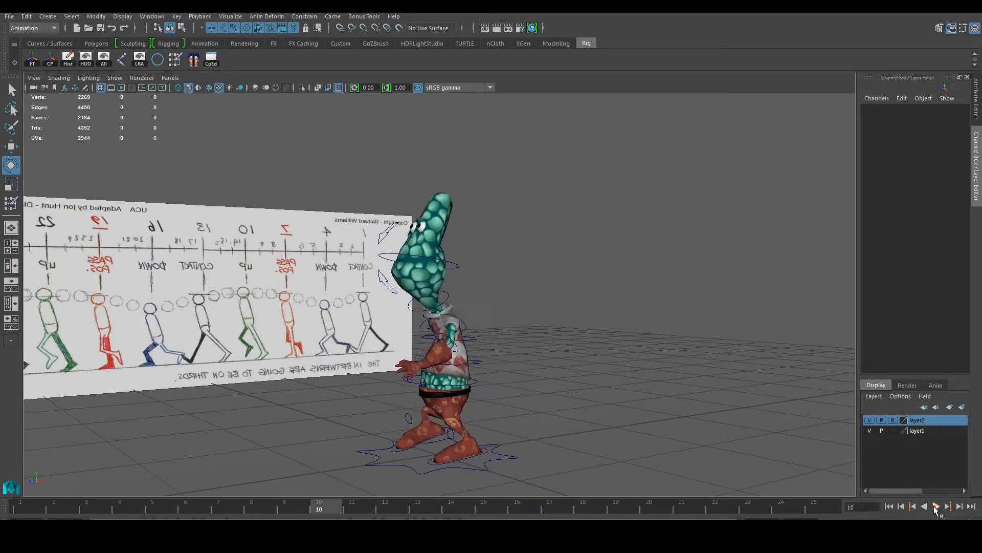
# - Select the upper jaw control, test its rotation and undo the test rotation
pyautogui.keyDown('alt'); pyautogui.moveTo(557, 348); pyautogui.dragTo(413, 295); pyautogui.keyUp('alt')
pyautogui.scroll(3, 419, 284)
pyautogui.click(392, 272)
pyautogui.scroll(2, 379, 264)
pyautogui.moveTo(311, 223); pyautogui.dragTo(349, 215)
pyautogui.hotkey('ctrl', 'z')
# - Key the upper jaw control in its closed pose at frames 1 and 25 and deselect it
pyautogui.scroll(-4, 613, 340)
pyautogui.keyDown('alt'); pyautogui.moveTo(609, 307); pyautogui.dragTo(587, 258, button='middle'); pyautogui.keyUp('alt')
pyautogui.keyDown('alt'); pyautogui.moveTo(587, 258); pyautogui.dragTo(501, 287); pyautogui.keyUp('alt')
pyautogui.scroll(4, 499, 290)
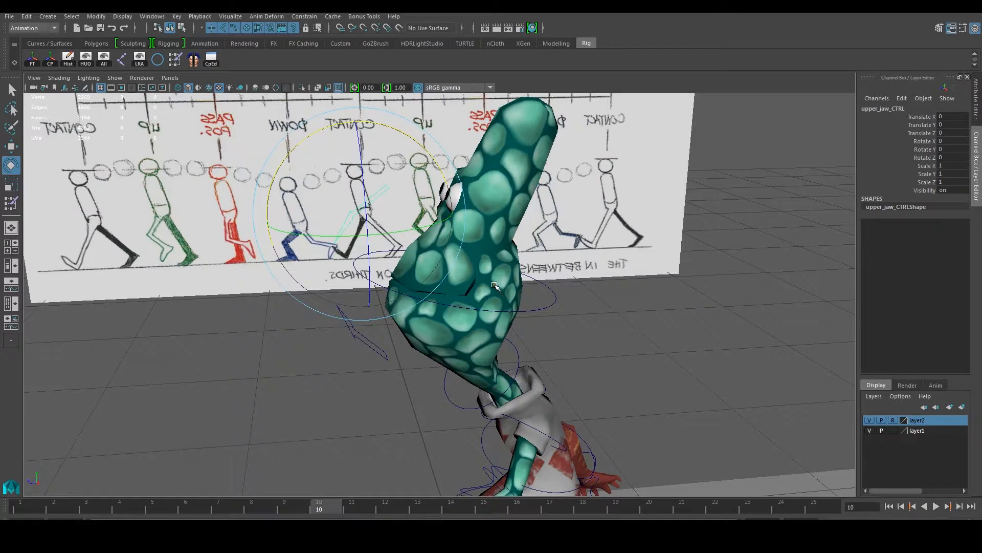
pyautogui.click(25, 508)
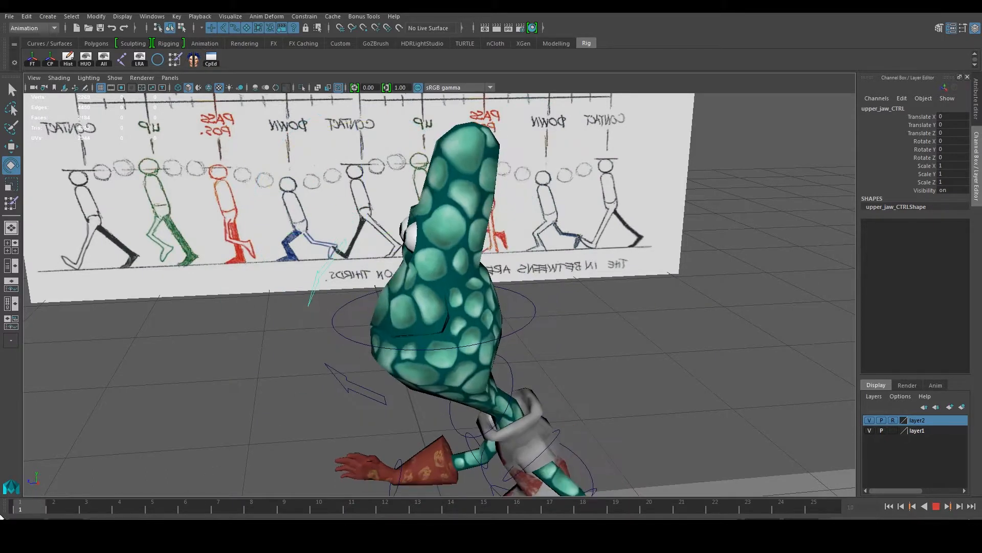
pyautogui.keyDown('alt'); pyautogui.moveTo(435, 291); pyautogui.dragTo(453, 250); pyautogui.keyUp('alt')
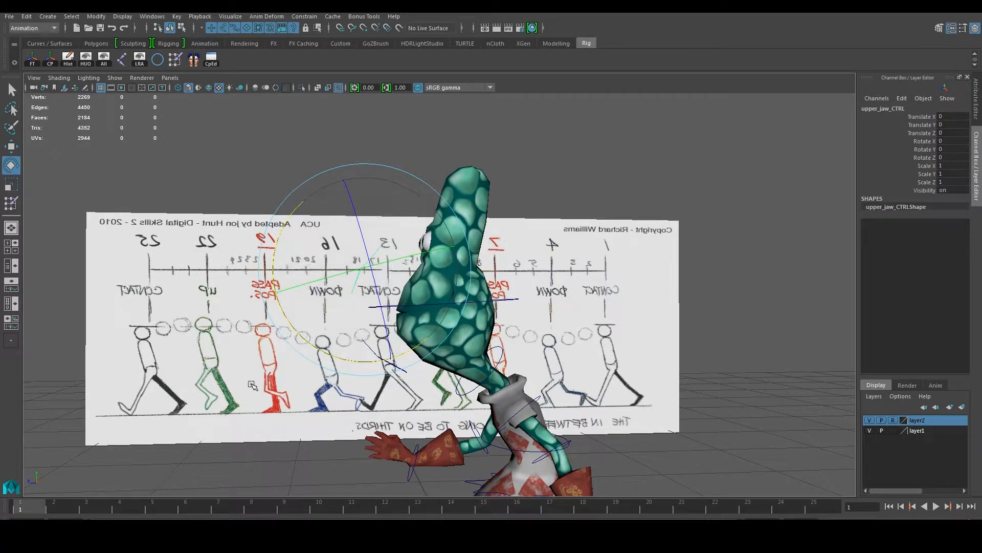
pyautogui.press('s')
pyautogui.moveTo(66, 507); pyautogui.dragTo(869, 508)
pyautogui.press('s')
pyautogui.click(299, 416)
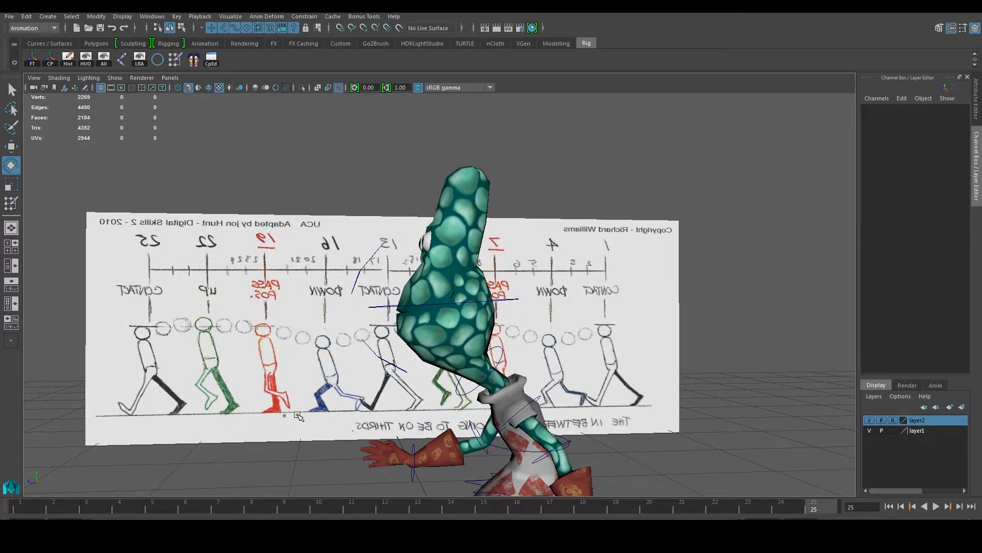
# - Rotate the upper jaw control open to a Rotate X of -42 at frame 13 and key it
pyautogui.click(372, 257)
pyautogui.scroll(1, 353, 302)
pyautogui.moveTo(253, 509); pyautogui.dragTo(412, 511)
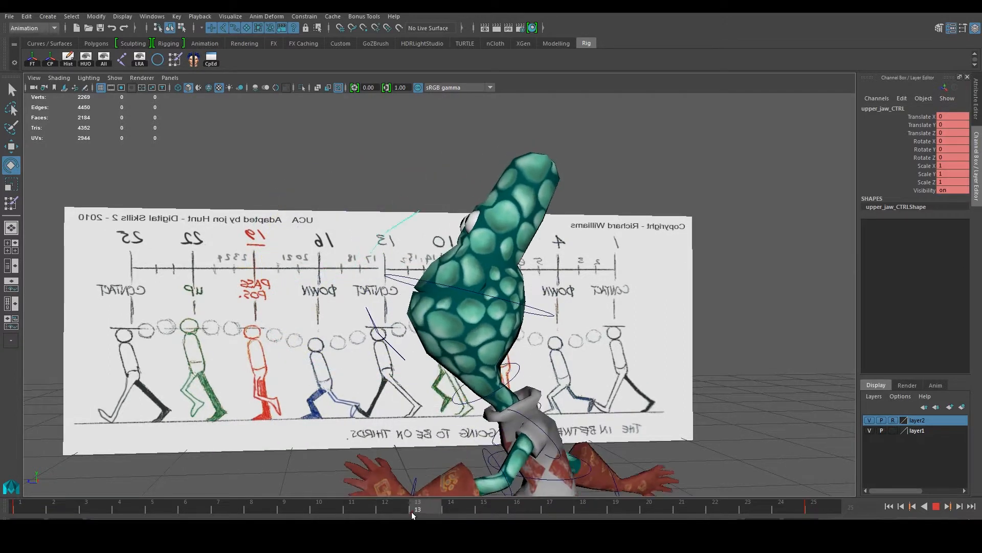
pyautogui.keyDown('alt'); pyautogui.moveTo(472, 260); pyautogui.dragTo(479, 297, button='middle'); pyautogui.keyUp('alt')
pyautogui.moveTo(332, 201); pyautogui.dragTo(403, 194)
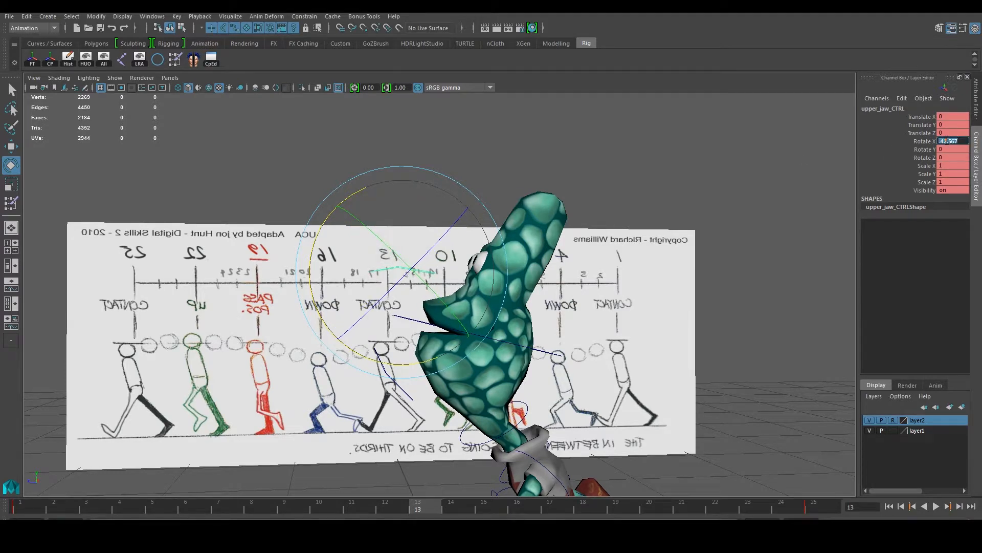
pyautogui.click(946, 141)
pyautogui.write('-42')
pyautogui.press('Return')
pyautogui.press('s')
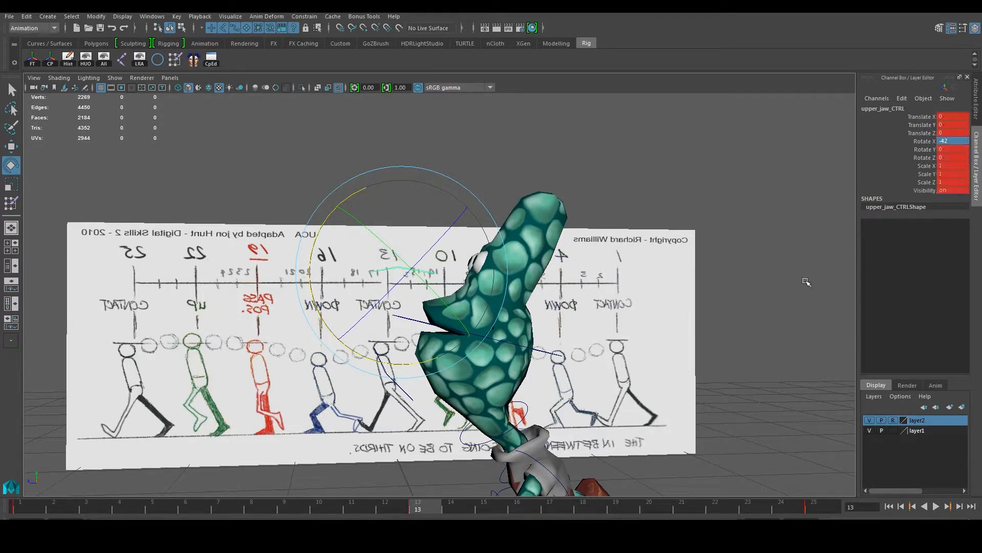
# - Play back the walk cycle from frame 1 with nothing selected to check the upper jaw motion
pyautogui.moveTo(210, 504); pyautogui.dragTo(20, 504)
pyautogui.click(717, 409)
pyautogui.keyDown('alt'); pyautogui.moveTo(716, 409); pyautogui.dragTo(836, 424); pyautogui.keyUp('alt')
pyautogui.click(935, 507)
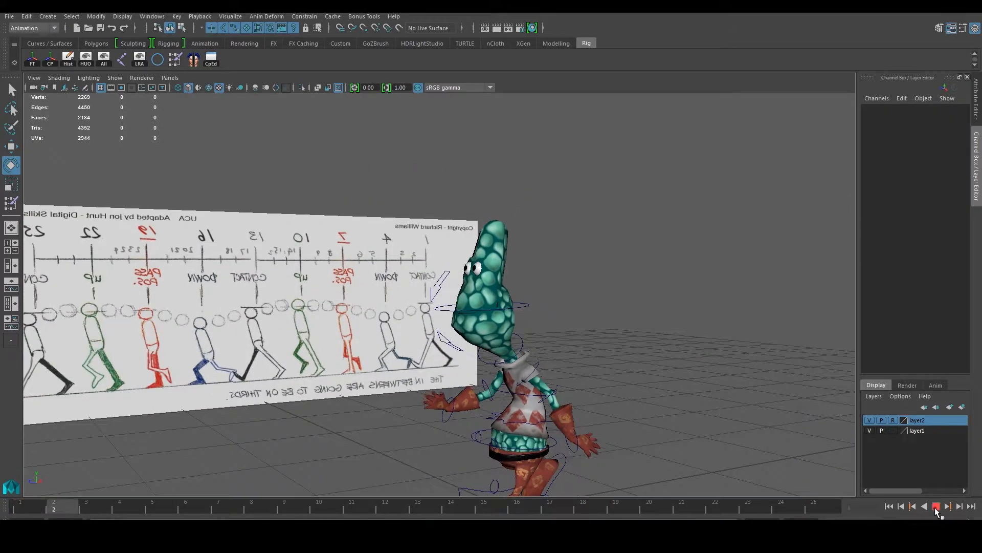
pyautogui.click(935, 508)
# - Select the lower jaw control and key its closed pose at frames 1 and 25
pyautogui.keyDown('alt'); pyautogui.moveTo(563, 358); pyautogui.dragTo(491, 384); pyautogui.keyUp('alt')
pyautogui.click(439, 379)
pyautogui.moveTo(152, 506); pyautogui.dragTo(814, 507)
pyautogui.press('s')
pyautogui.press('s')
# - Rotate the lower jaw control open to a Rotate X of 26 at frame 13 and key it
pyautogui.click(426, 505)
pyautogui.click(448, 280)
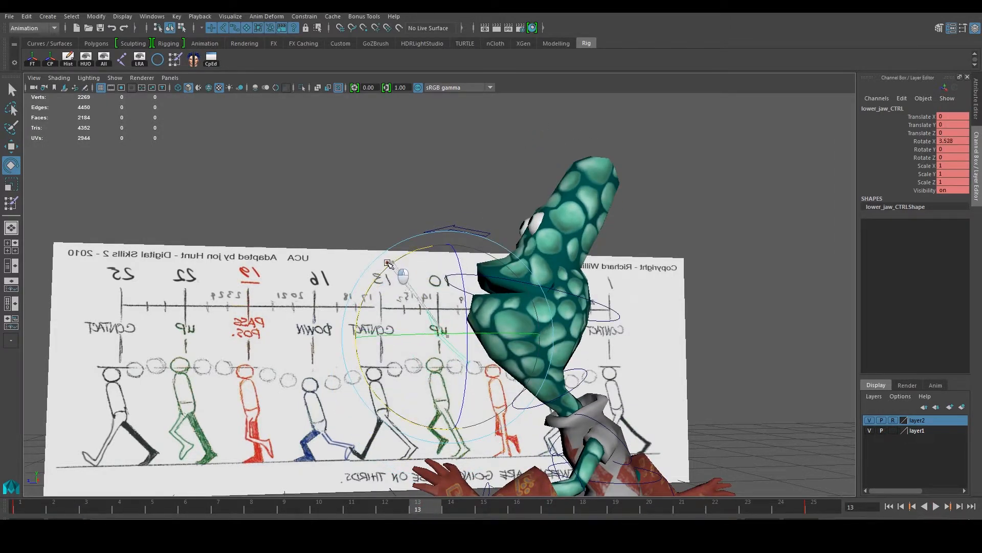
pyautogui.moveTo(379, 284); pyautogui.dragTo(377, 294)
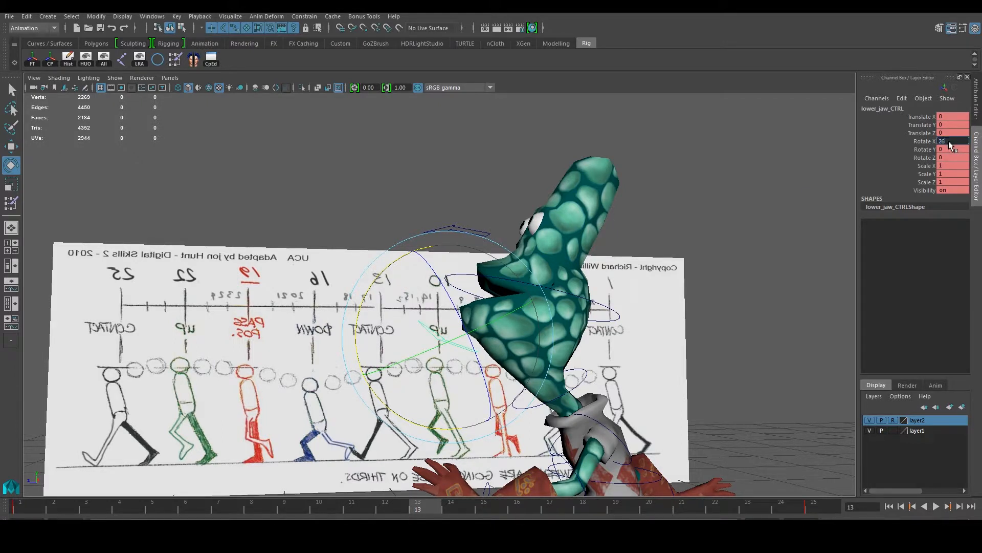
pyautogui.press('s')
# - Play back the walk cycle from frame 1 and examine the mouth opening from several angles
pyautogui.click(21, 507)
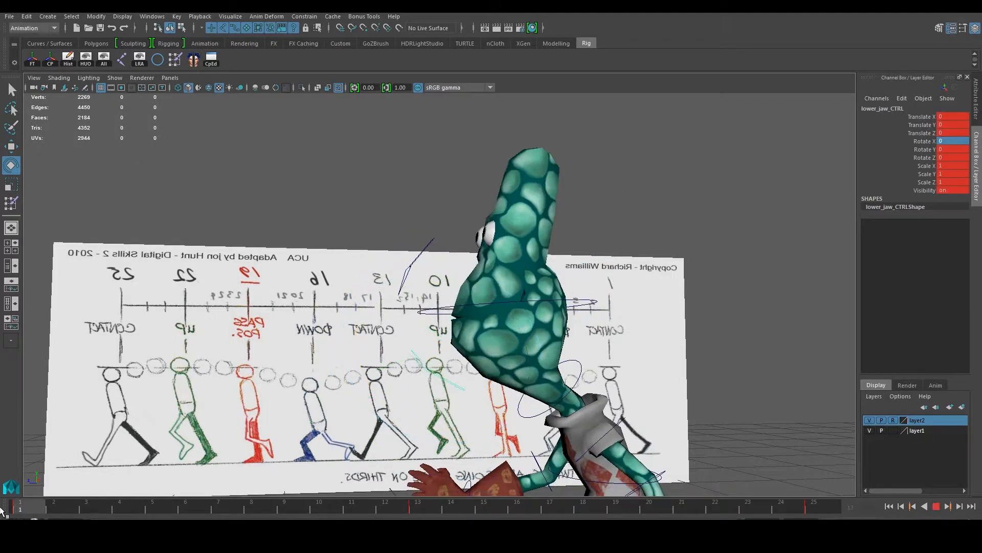
pyautogui.click(840, 376)
pyautogui.keyDown('alt'); pyautogui.moveTo(840, 376); pyautogui.dragTo(775, 365, button='right'); pyautogui.keyUp('alt')
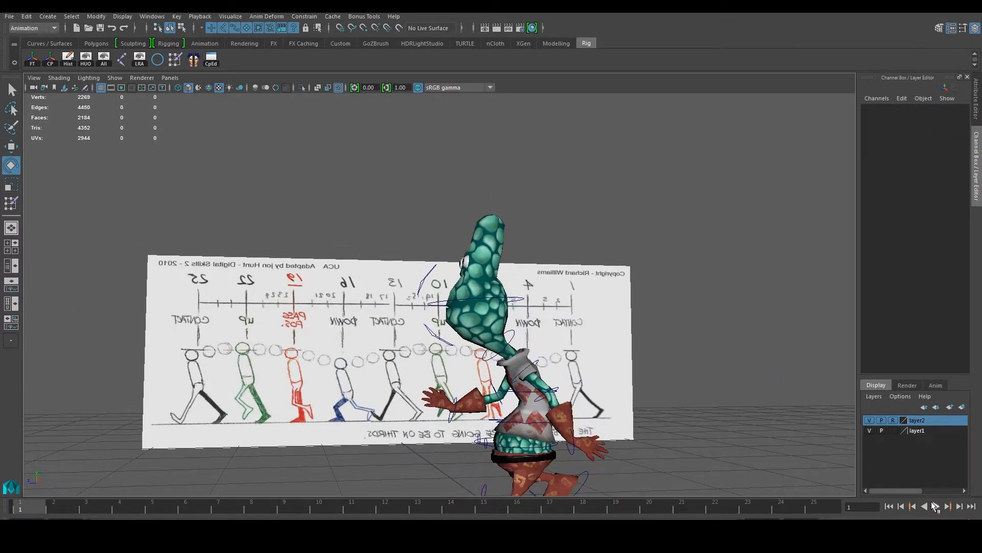
pyautogui.click(934, 507)
pyautogui.keyDown('alt'); pyautogui.moveTo(745, 438); pyautogui.dragTo(616, 366); pyautogui.keyUp('alt')
pyautogui.keyDown('alt'); pyautogui.moveTo(432, 376); pyautogui.dragTo(598, 338); pyautogui.keyUp('alt')
pyautogui.keyDown('alt'); pyautogui.moveTo(371, 319); pyautogui.dragTo(399, 300); pyautogui.keyUp('alt')
pyautogui.press('space')
pyautogui.press('space')
pyautogui.hotkey('alt', 'v')
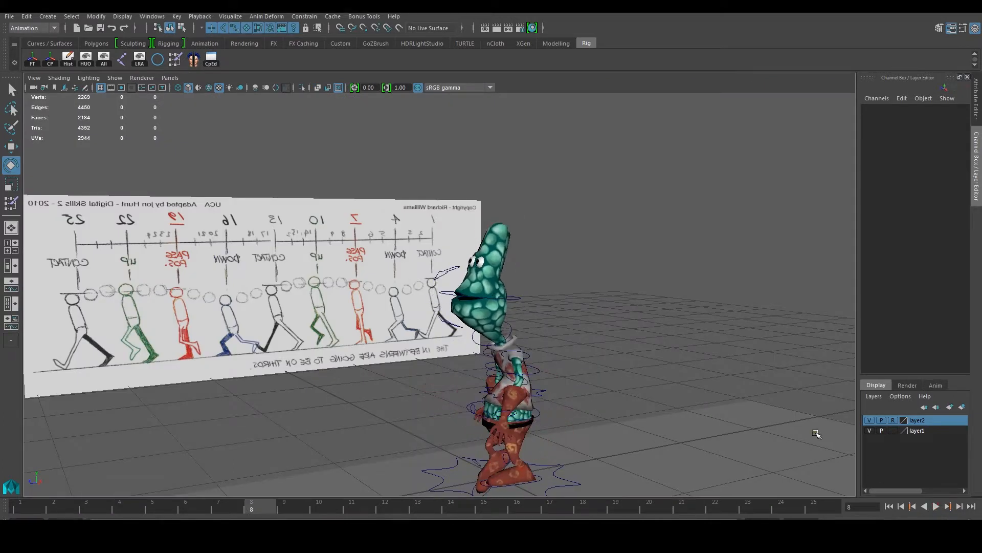
# - Hide the NURBS control curves and play back the walk cycle to review the character without its controls
pyautogui.click(114, 78)
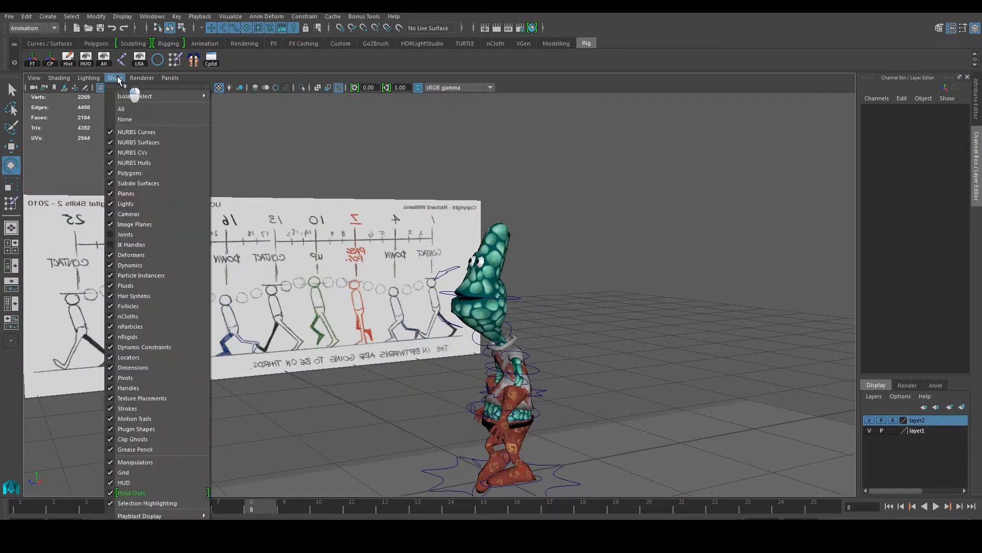
pyautogui.click(140, 129)
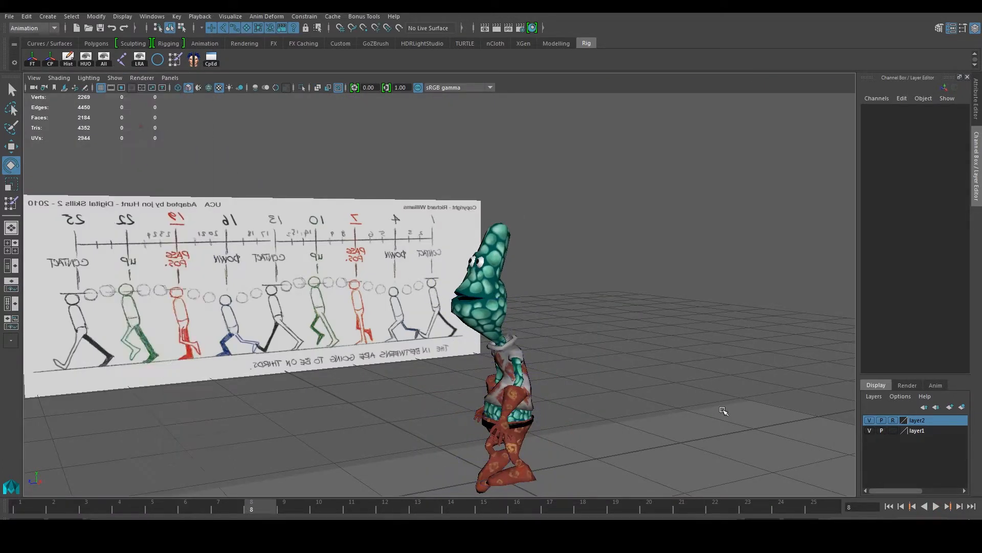
pyautogui.click(935, 506)
pyautogui.keyDown('alt'); pyautogui.moveTo(586, 394); pyautogui.dragTo(483, 299); pyautogui.keyUp('alt')
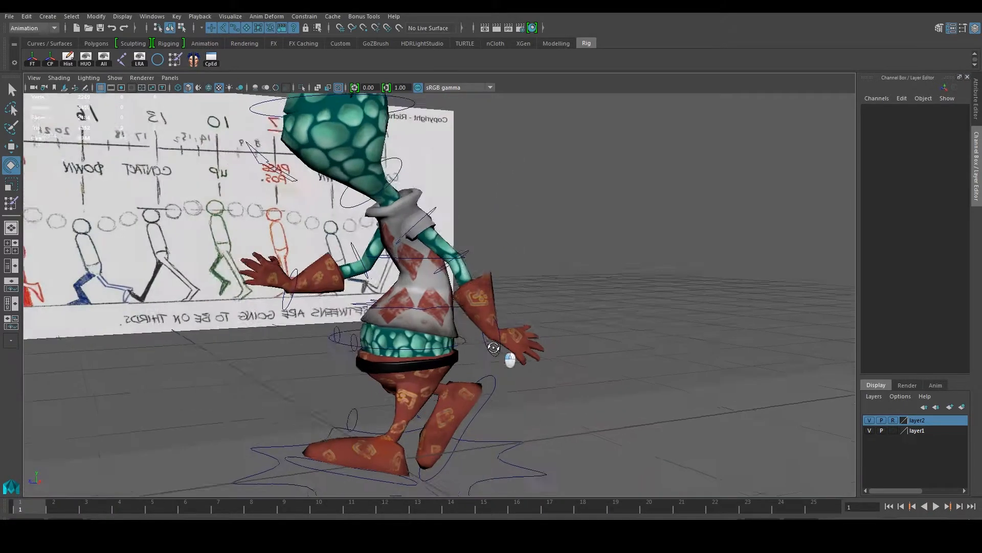
# - Select the right foot control and go to frame 7 of the walk cycle
pyautogui.keyDown('alt'); pyautogui.moveTo(435, 328); pyautogui.dragTo(465, 327, button='middle'); pyautogui.keyUp('alt')
pyautogui.click(503, 338)
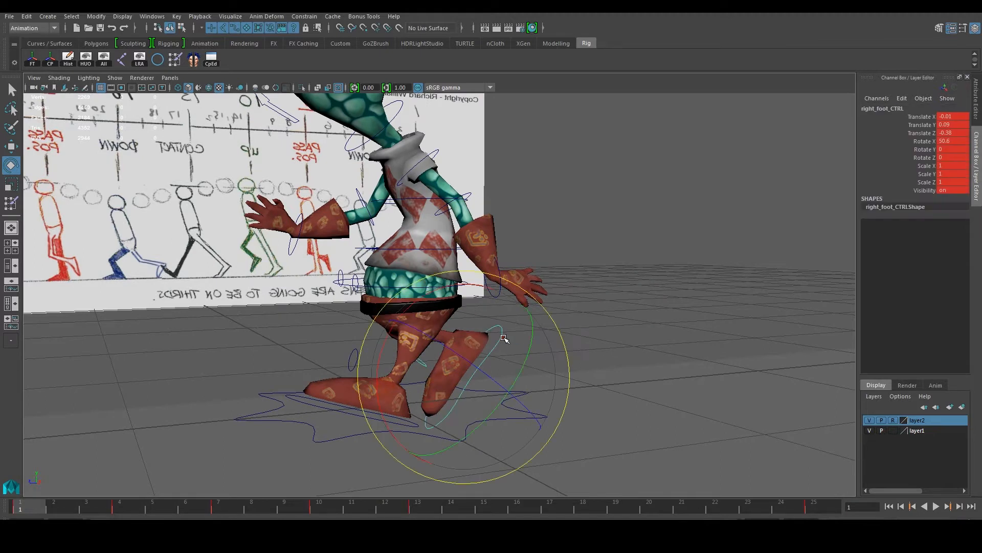
pyautogui.press('w')
pyautogui.keyDown('alt'); pyautogui.moveTo(504, 339); pyautogui.dragTo(479, 349); pyautogui.keyUp('alt')
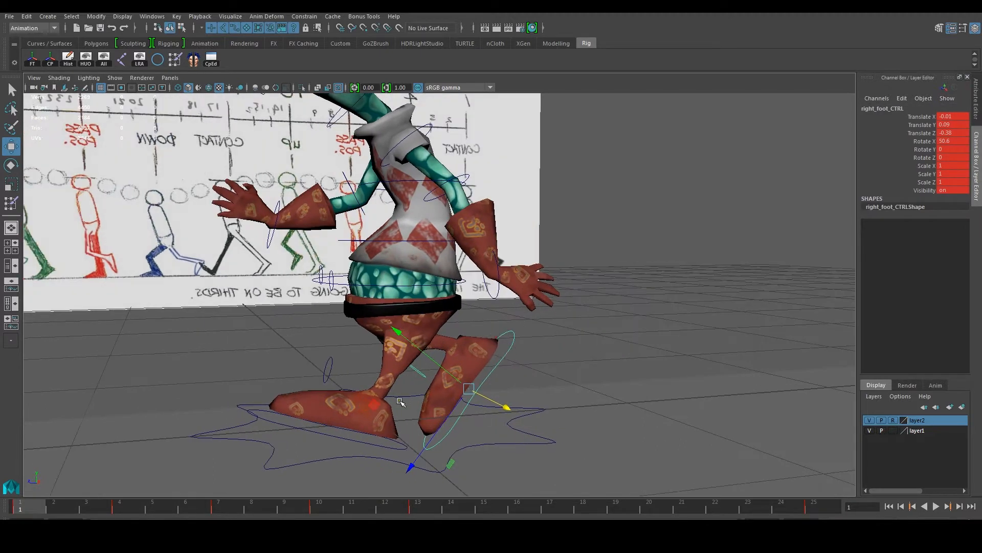
pyautogui.moveTo(166, 502); pyautogui.dragTo(224, 507)
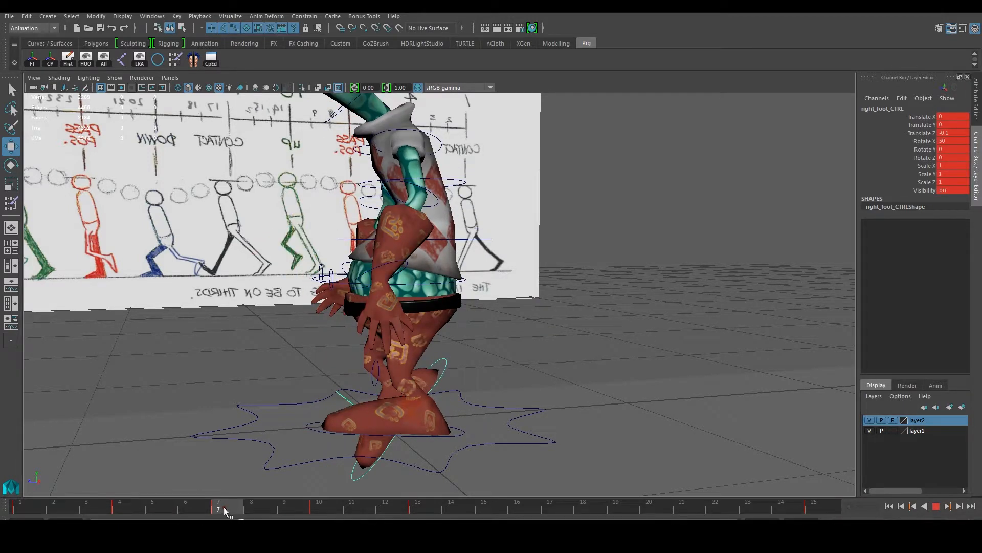
# - Compare the right foot's motion up to frame 7 with the passing position on the walk reference in the side view
pyautogui.keyDown('alt'); pyautogui.moveTo(443, 431); pyautogui.dragTo(392, 413); pyautogui.keyUp('alt')
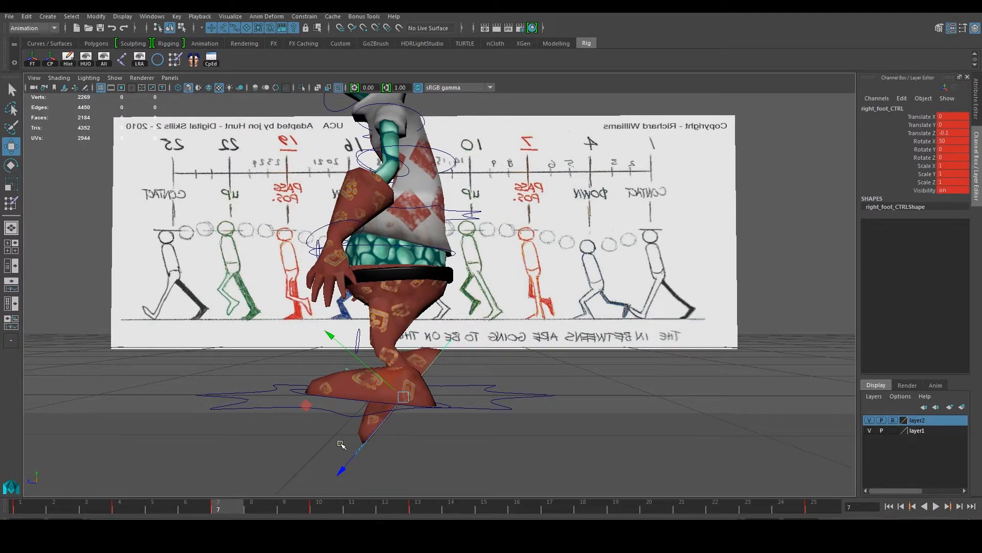
pyautogui.press('space')
pyautogui.press('space')
pyautogui.scroll(5, 525, 344)
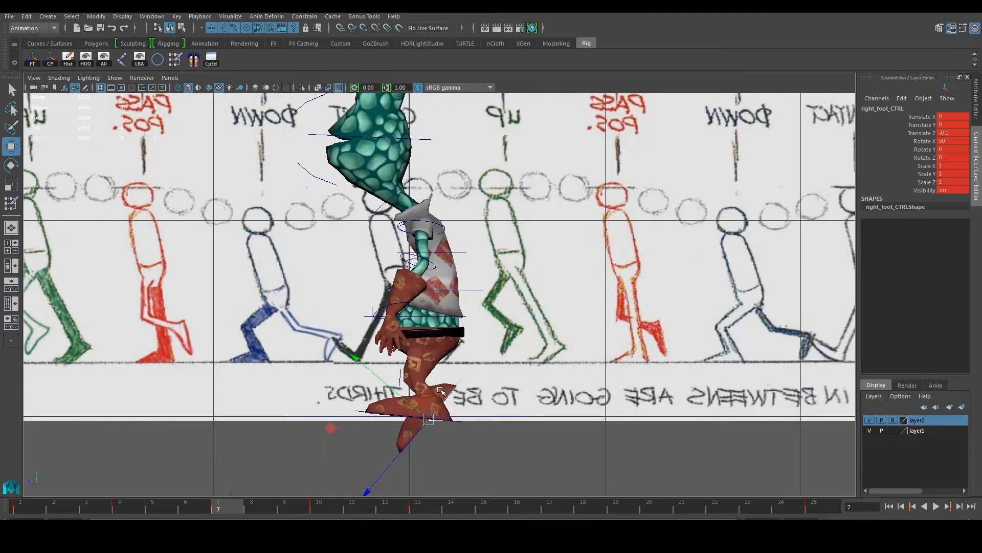
pyautogui.scroll(2, 418, 342)
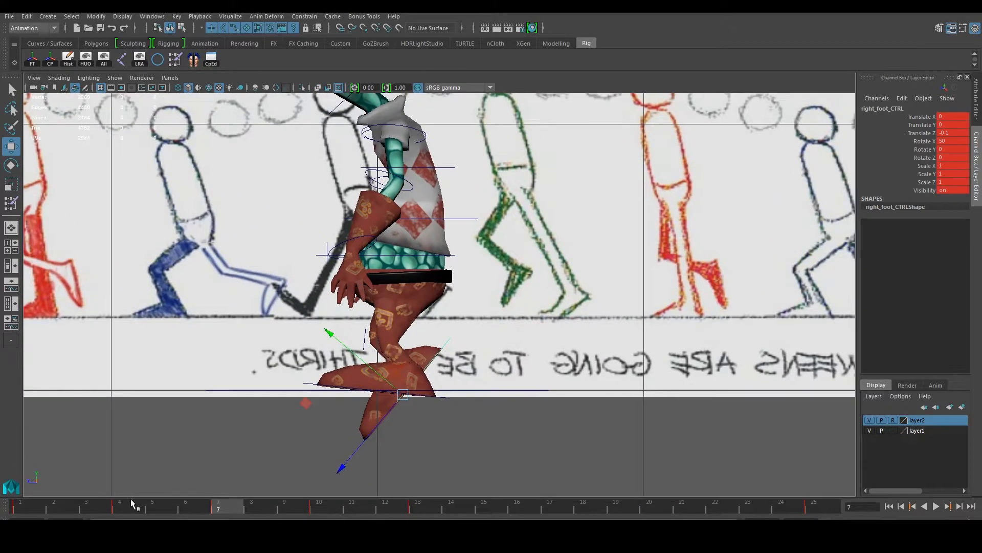
pyautogui.moveTo(97, 509); pyautogui.dragTo(219, 508)
pyautogui.scroll(-5, 327, 414)
pyautogui.scroll(6, 462, 357)
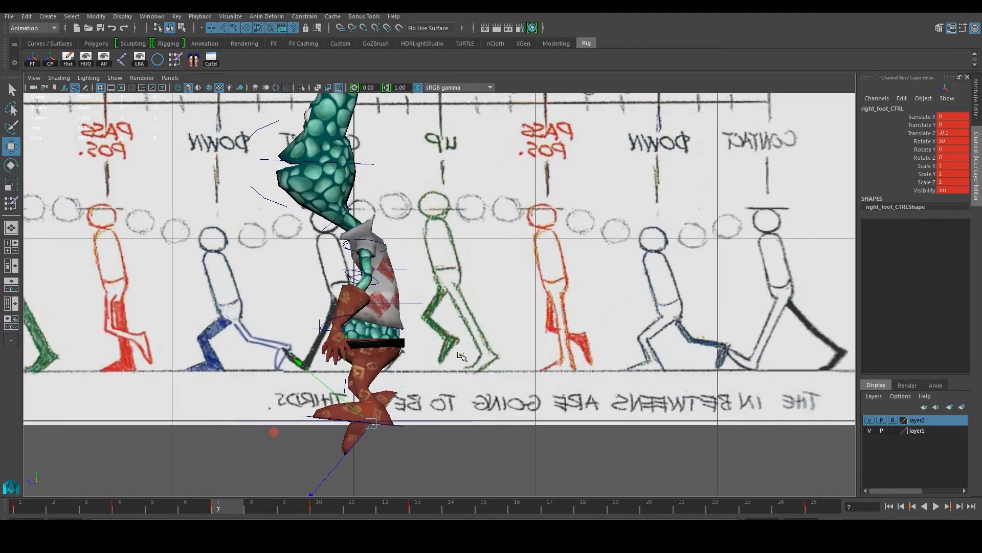
pyautogui.scroll(4, 462, 357)
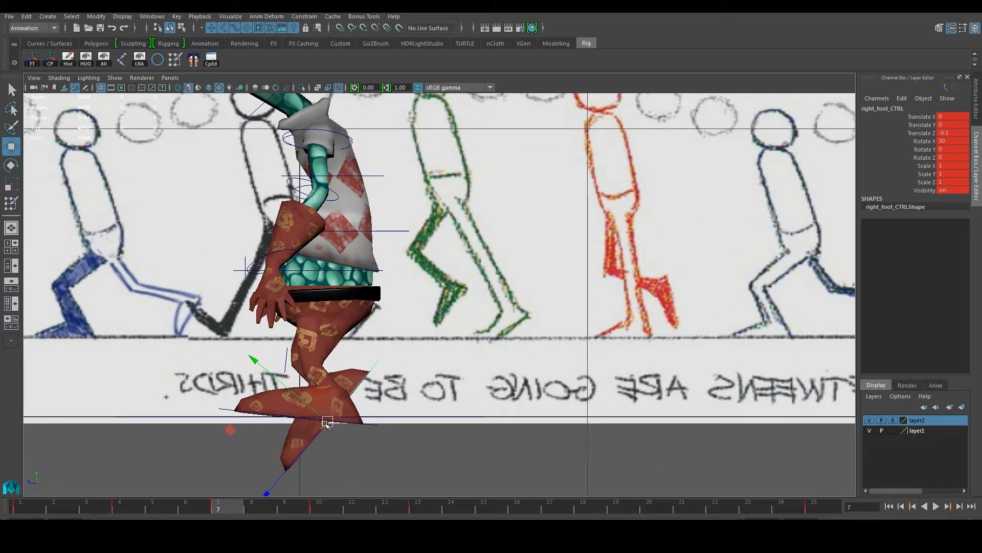
# - Raise the right foot to about Translate Y 0.125, move it back to about Translate Z -0.316, and turn it to about Rotate Y -9
pyautogui.moveTo(327, 423); pyautogui.dragTo(373, 374)
pyautogui.press('space')
pyautogui.press('space')
pyautogui.keyDown('alt'); pyautogui.moveTo(517, 285); pyautogui.dragTo(470, 349); pyautogui.keyUp('alt')
pyautogui.press('e')
pyautogui.moveTo(490, 429); pyautogui.dragTo(468, 439)
# - Select the right knee control and shift it sideways to adjust the direction of the bent leg
pyautogui.click(248, 301)
pyautogui.click(403, 326)
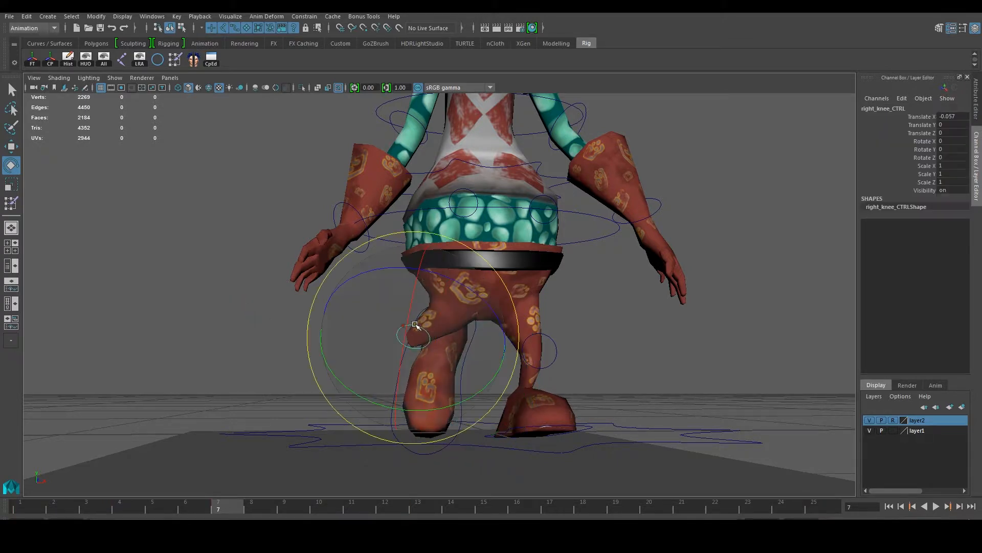
pyautogui.keyDown('alt'); pyautogui.moveTo(419, 326); pyautogui.dragTo(437, 343); pyautogui.keyUp('alt')
pyautogui.press('w')
pyautogui.moveTo(488, 365); pyautogui.dragTo(588, 364)
pyautogui.moveTo(535, 402); pyautogui.dragTo(494, 368)
# - Refine the right foot's passing pose to about Translate Y 0.156, Translate Z -0.326 and Rotate X 63.4
pyautogui.click(402, 380)
pyautogui.moveTo(500, 311); pyautogui.dragTo(381, 333)
pyautogui.press('space')
pyautogui.press('space')
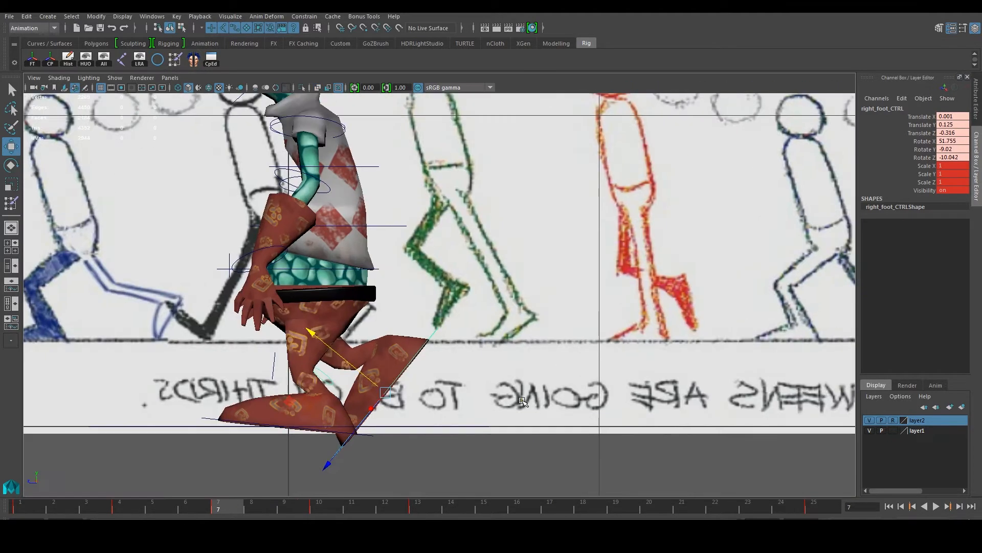
pyautogui.moveTo(392, 395); pyautogui.dragTo(391, 392)
pyautogui.press('e')
pyautogui.moveTo(439, 311); pyautogui.dragTo(419, 310)
pyautogui.press('w')
pyautogui.moveTo(388, 395)
pyautogui.mouseDown()
pyautogui.moveTo(394, 377)
pyautogui.moveTo(373, 413)
pyautogui.moveTo(390, 381)
pyautogui.moveTo(387, 389)
pyautogui.mouseUp()
# - Check the right foot's pose in the perspective and side views and key it at frame 7
pyautogui.press('space')
pyautogui.press('space')
pyautogui.keyDown('alt'); pyautogui.moveTo(426, 303); pyautogui.dragTo(456, 306); pyautogui.keyUp('alt')
pyautogui.press('space')
pyautogui.press('space')
pyautogui.keyDown('alt'); pyautogui.moveTo(495, 254); pyautogui.dragTo(548, 259); pyautogui.keyUp('alt')
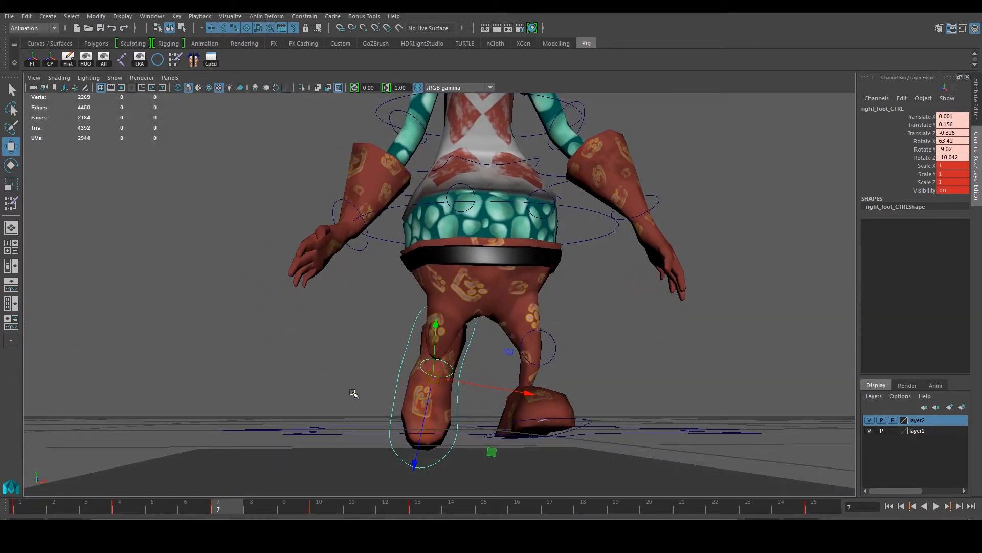
pyautogui.press('s')
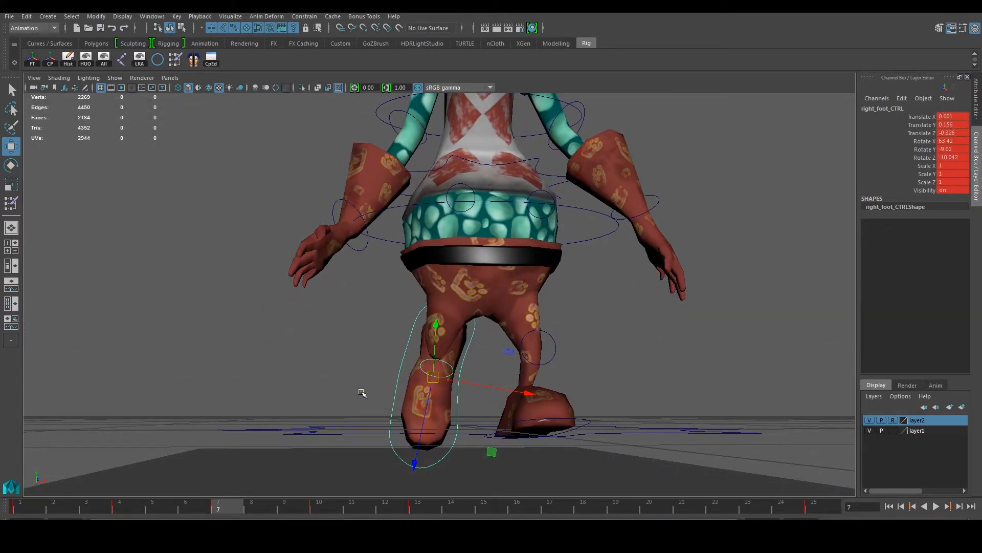
# - Round the right foot's values to Translate X 0, Y 0.155, Z -0.32 and Rotate X 63.4, Y -9, Z -10.05
pyautogui.doubleClick(953, 116)
pyautogui.doubleClick(963, 124)
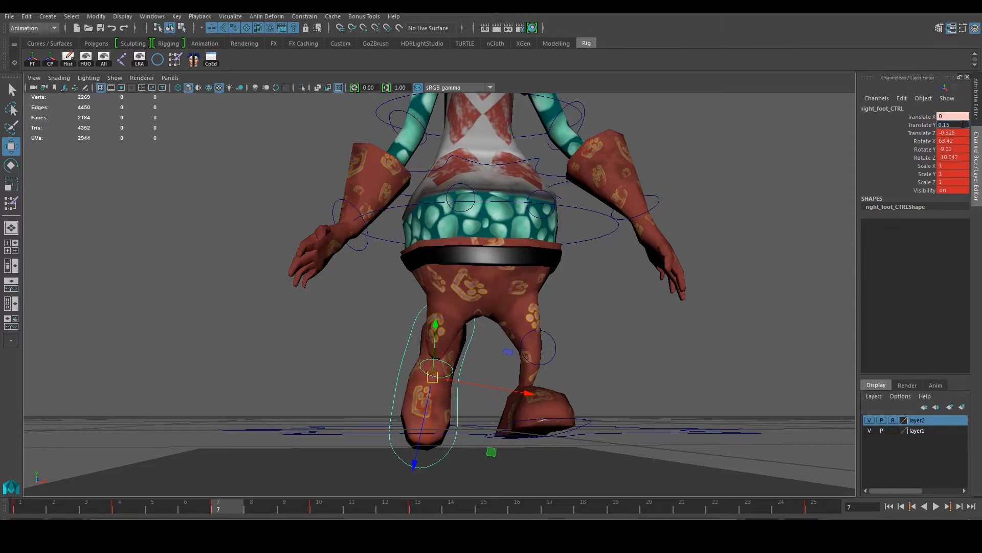
pyautogui.doubleClick(956, 133)
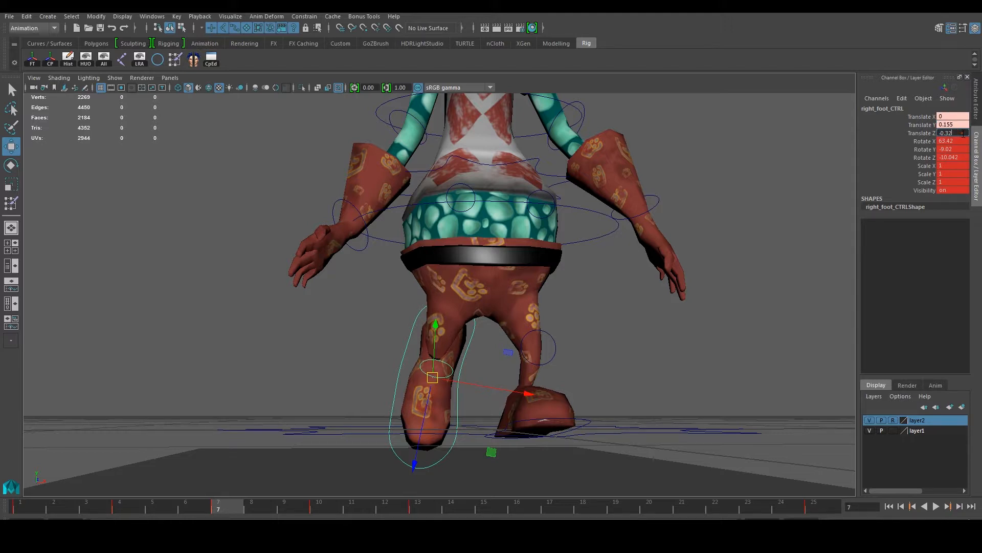
pyautogui.doubleClick(957, 142)
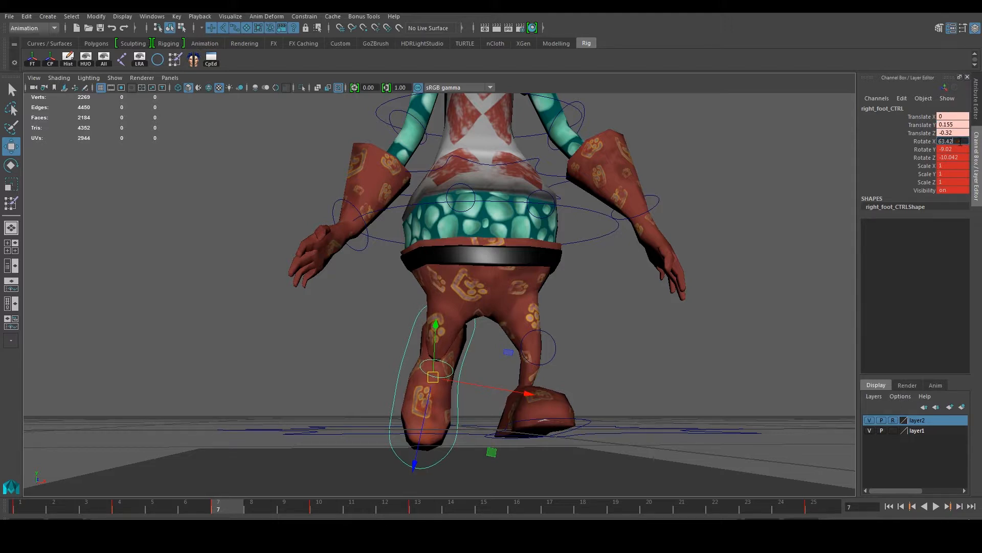
pyautogui.doubleClick(955, 150)
pyautogui.write('-9.0')
pyautogui.doubleClick(964, 158)
pyautogui.click(964, 157)
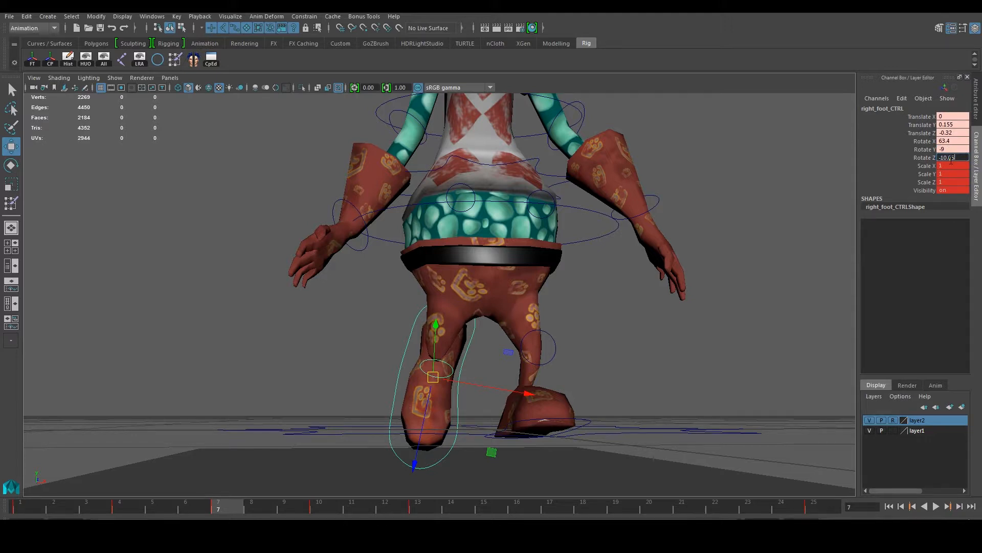
pyautogui.doubleClick(951, 167)
pyautogui.write('s')
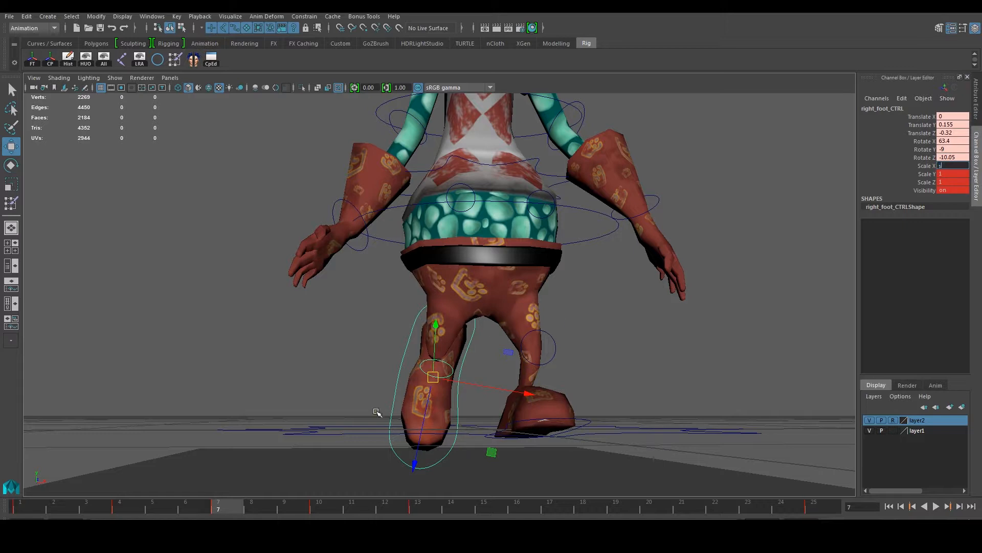
# - Reselect the right foot control and key its rounded values at frame 7
pyautogui.keyDown('alt'); pyautogui.moveTo(410, 366); pyautogui.dragTo(339, 346); pyautogui.keyUp('alt')
pyautogui.keyDown('alt'); pyautogui.moveTo(400, 235); pyautogui.dragTo(445, 263); pyautogui.keyUp('alt')
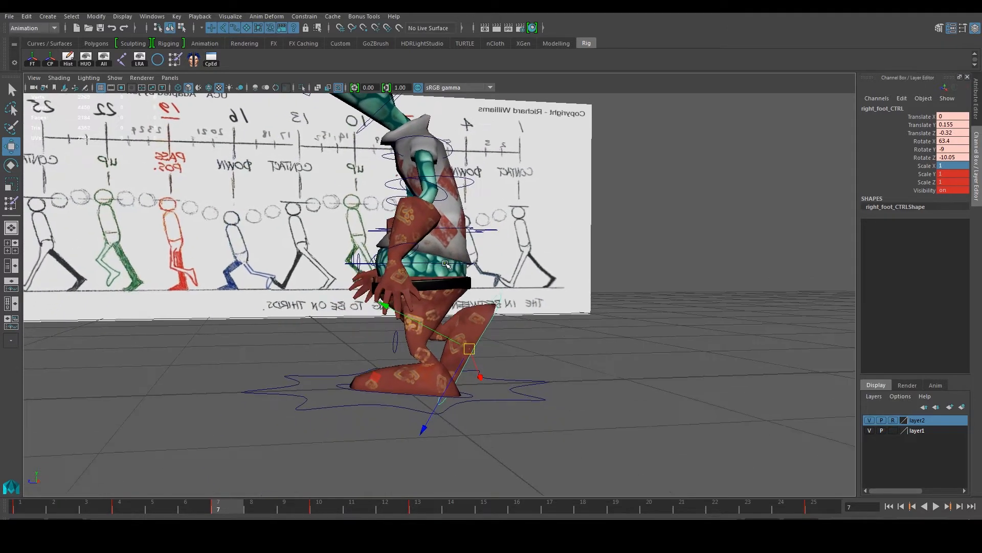
pyautogui.click(706, 277)
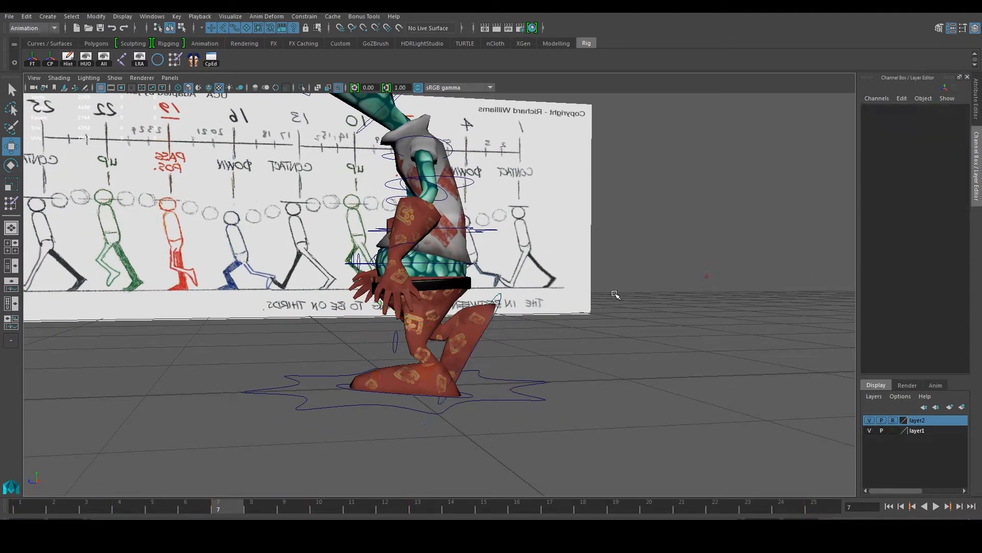
pyautogui.click(500, 302)
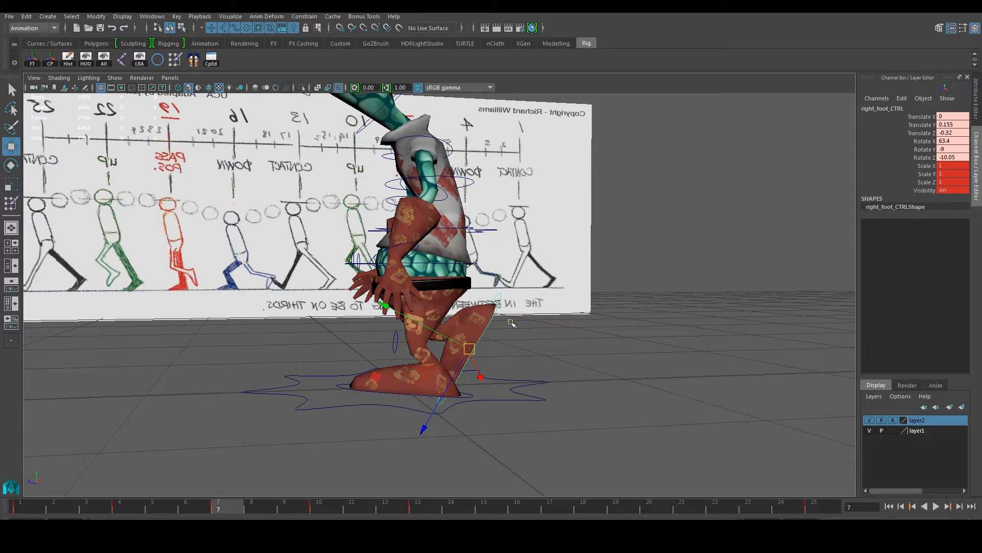
pyautogui.press('s')
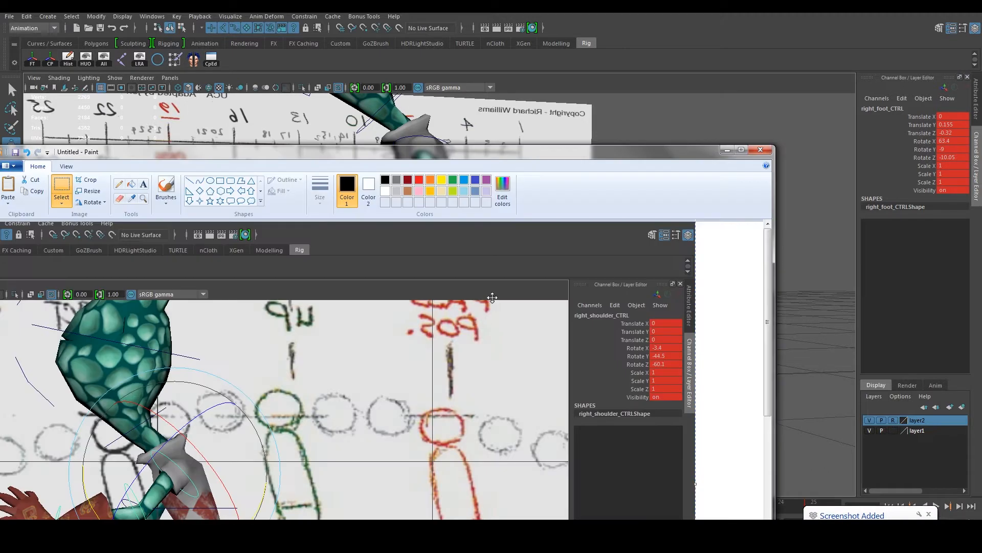
# - Paste a screenshot of the right foot's channel values into Paint for reference, then return to Maya
pyautogui.moveTo(122, 162); pyautogui.dragTo(203, 148)
pyautogui.click(89, 175)
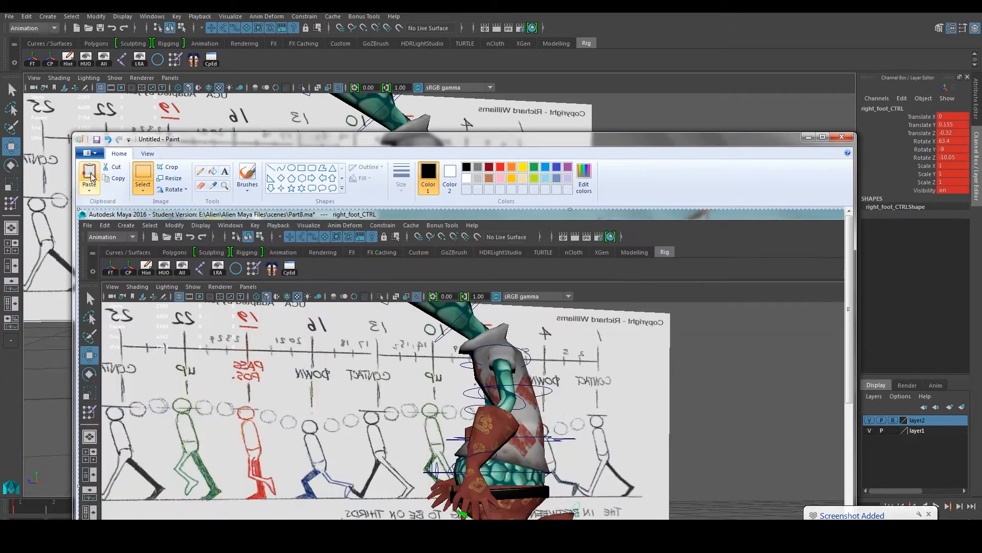
pyautogui.moveTo(767, 280); pyautogui.dragTo(535, 291)
pyautogui.moveTo(724, 149); pyautogui.dragTo(569, 145)
pyautogui.click(654, 137)
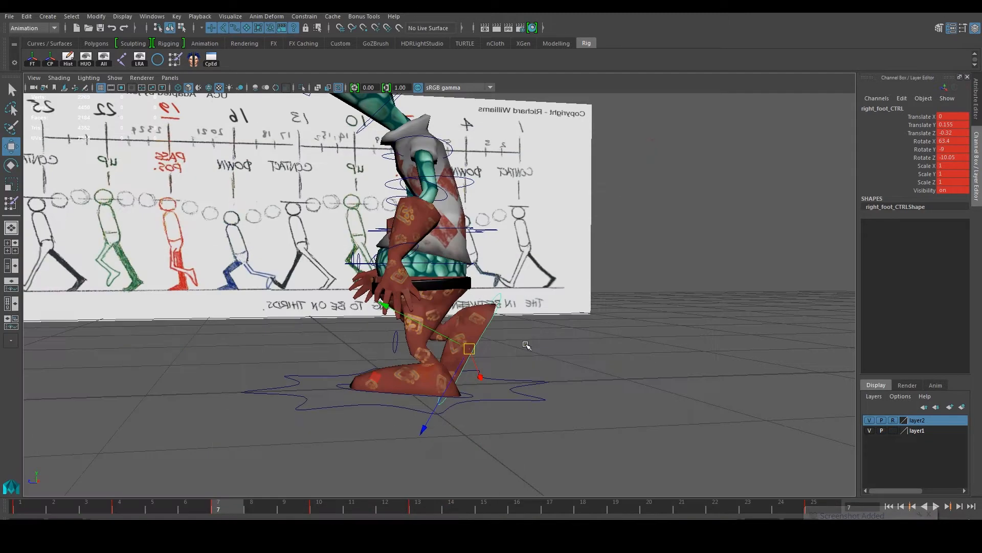
# - Select the left foot control, go to frame 19 and compare its passing pose with the reference in the side view
pyautogui.click(347, 386)
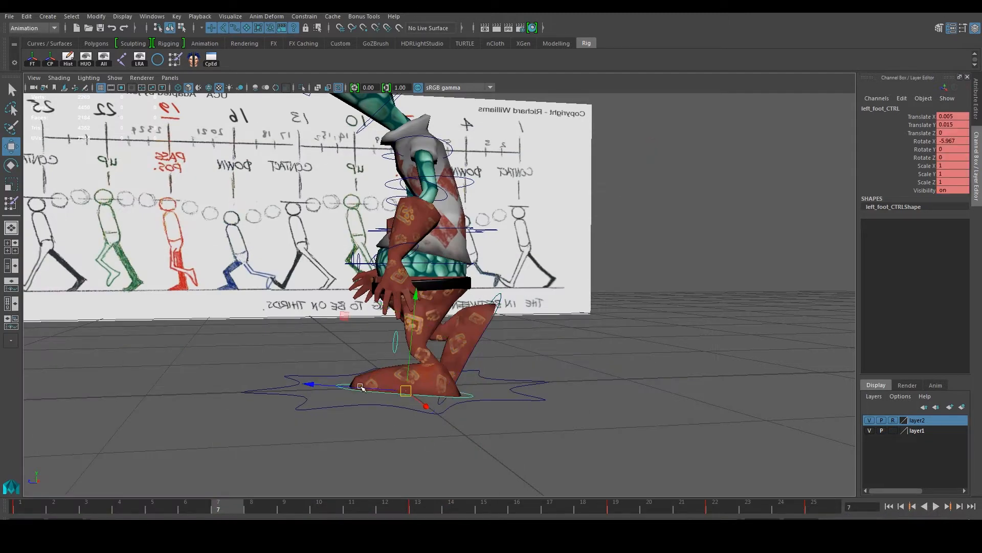
pyautogui.click(611, 504)
pyautogui.keyDown('alt'); pyautogui.moveTo(586, 394); pyautogui.dragTo(504, 353); pyautogui.keyUp('alt')
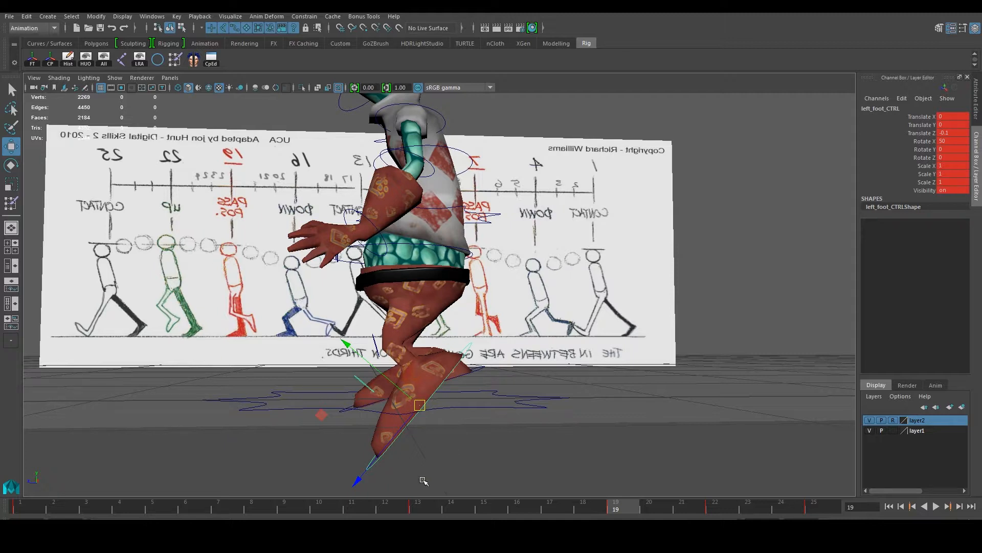
pyautogui.press('space')
pyautogui.press('space')
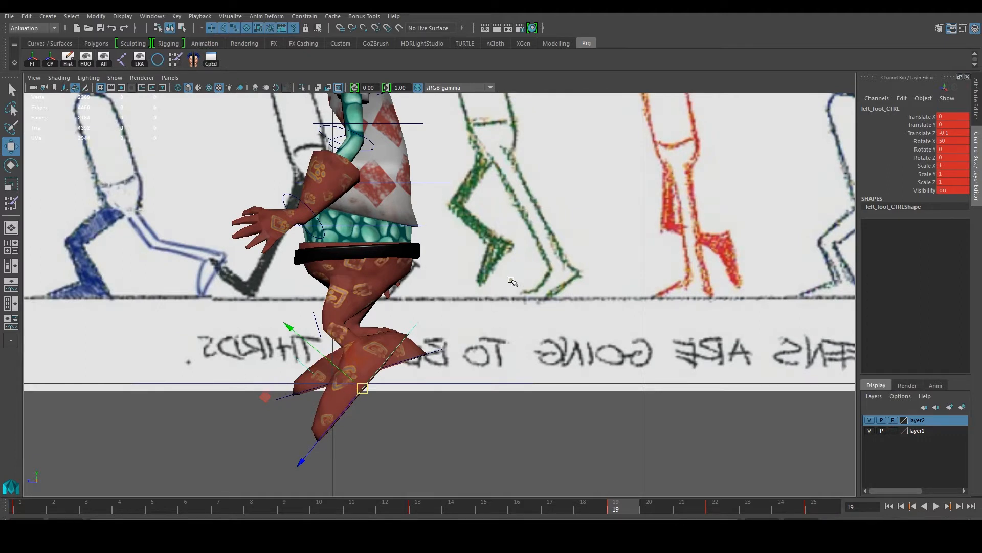
pyautogui.press('space')
pyautogui.press('space')
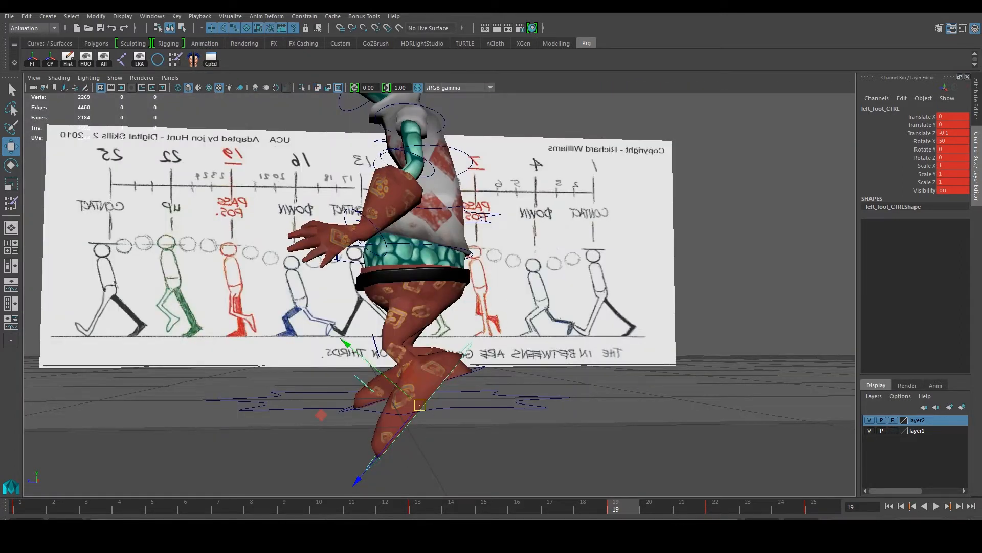
# - Copy the right foot's values from the Paint screenshot, setting the left foot's Translate Y to 0.155 and Translate Z to -0.32 at frame 19
pyautogui.click(358, 542)
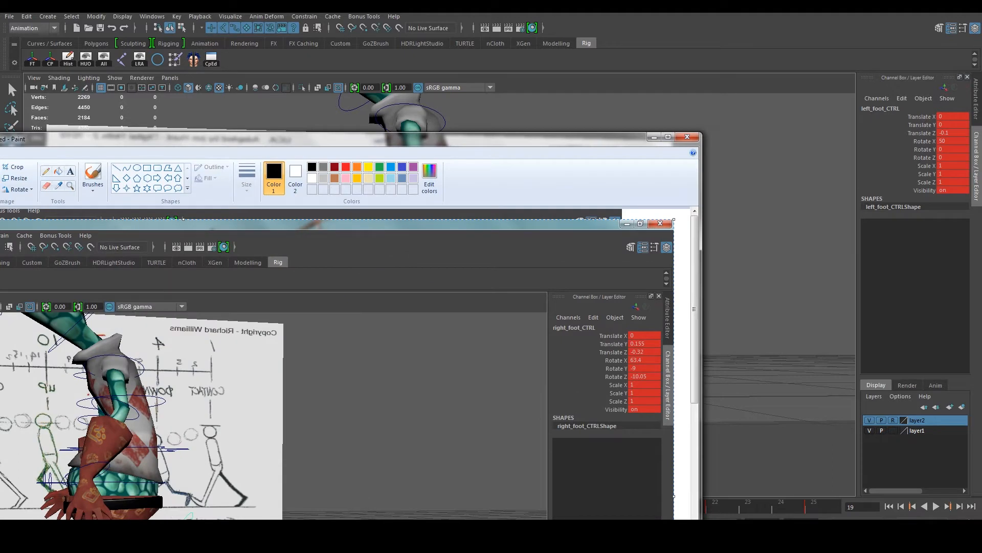
pyautogui.click(952, 125)
pyautogui.click(954, 125)
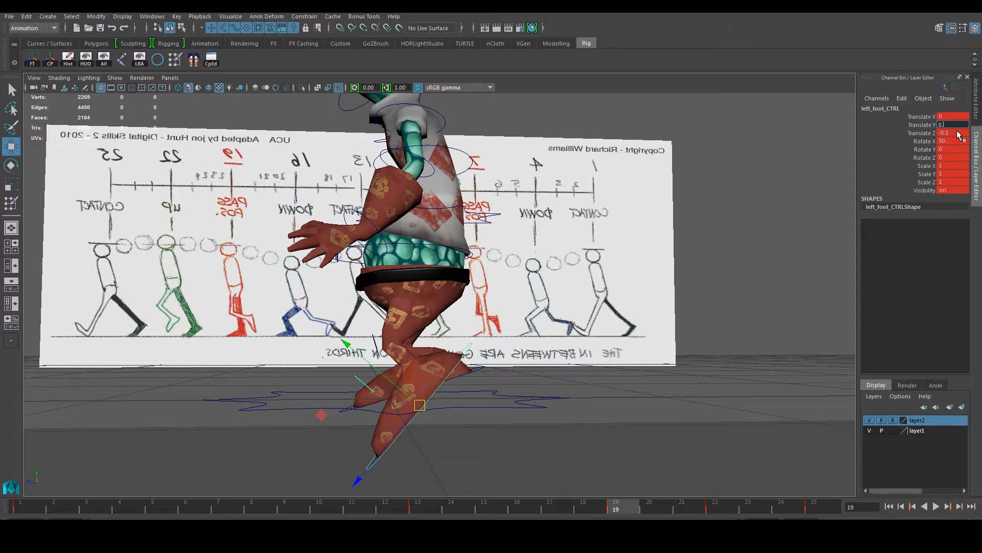
pyautogui.press('Return')
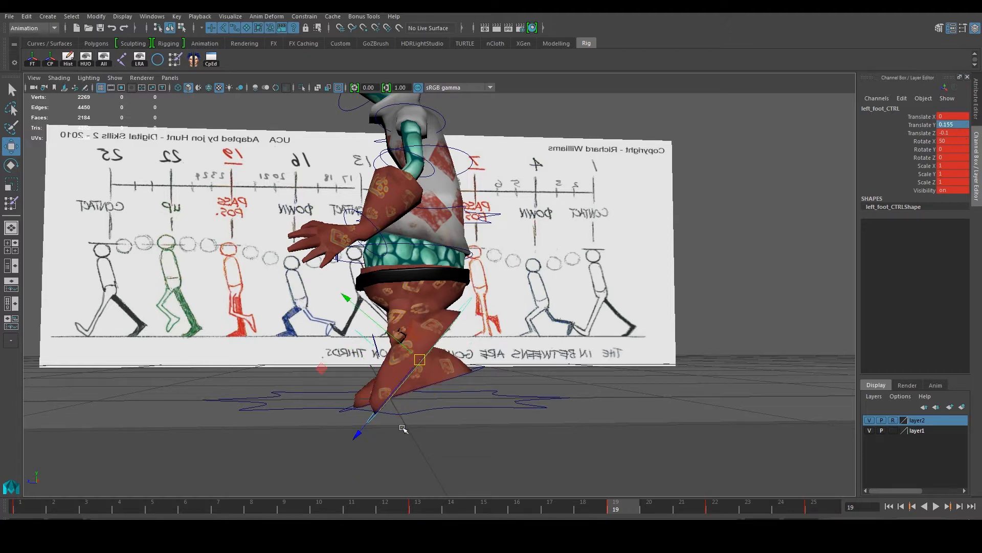
pyautogui.hotkey('alt', 'Tab')
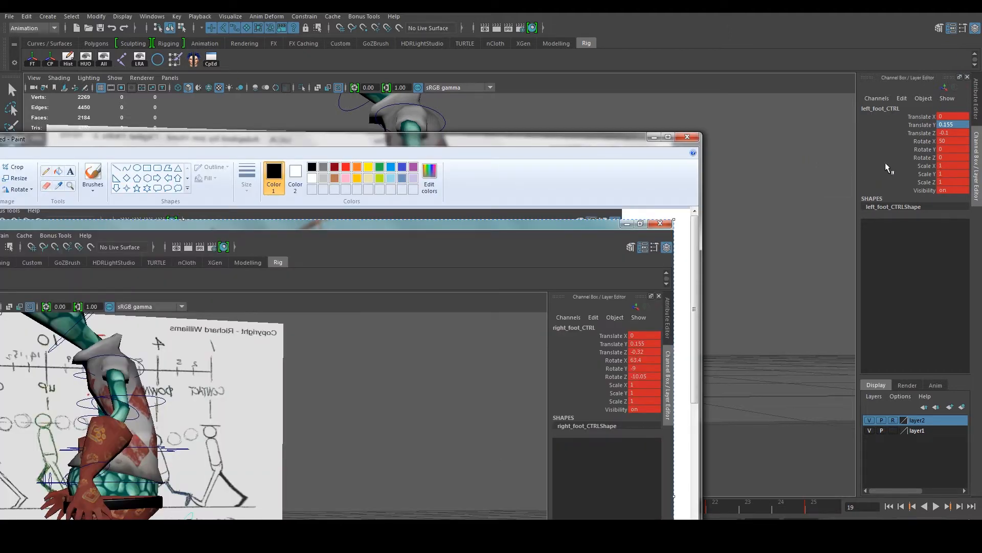
pyautogui.click(955, 133)
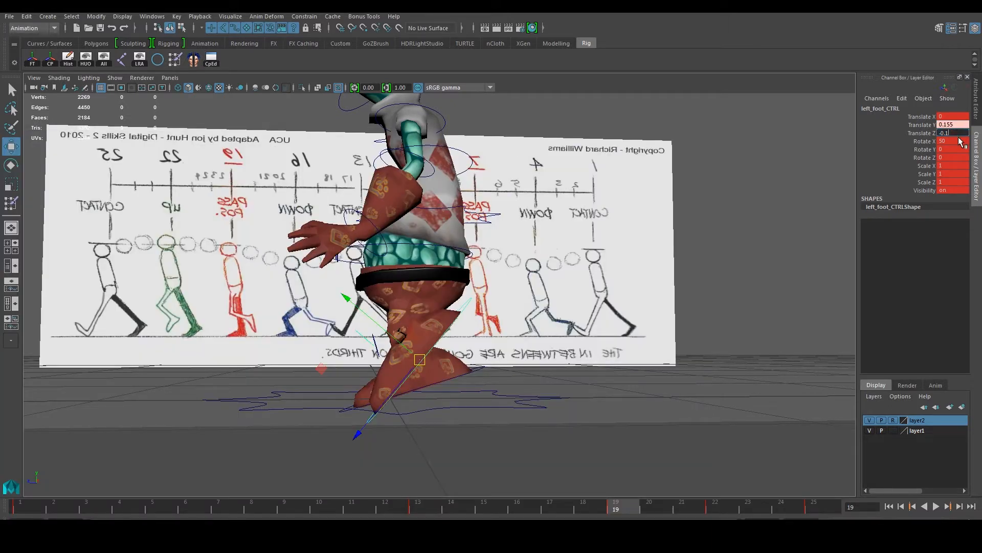
pyautogui.write('-0.32')
pyautogui.press('Return')
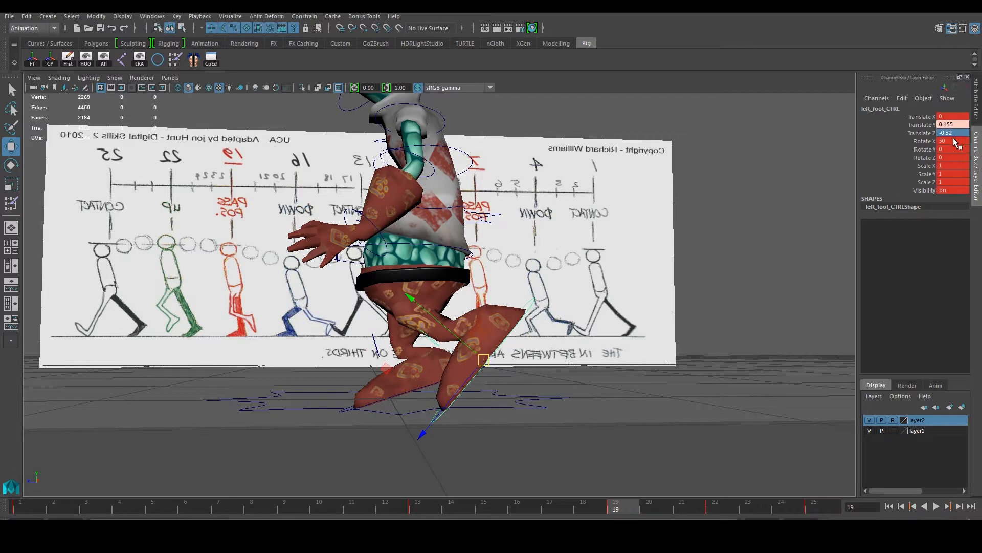
# - Copy the right foot's rotation from the Paint screenshot, setting the left foot's Rotate X to 63.4 and Rotate Y to -9
pyautogui.click(957, 141)
pyautogui.hotkey('alt', 'Tab')
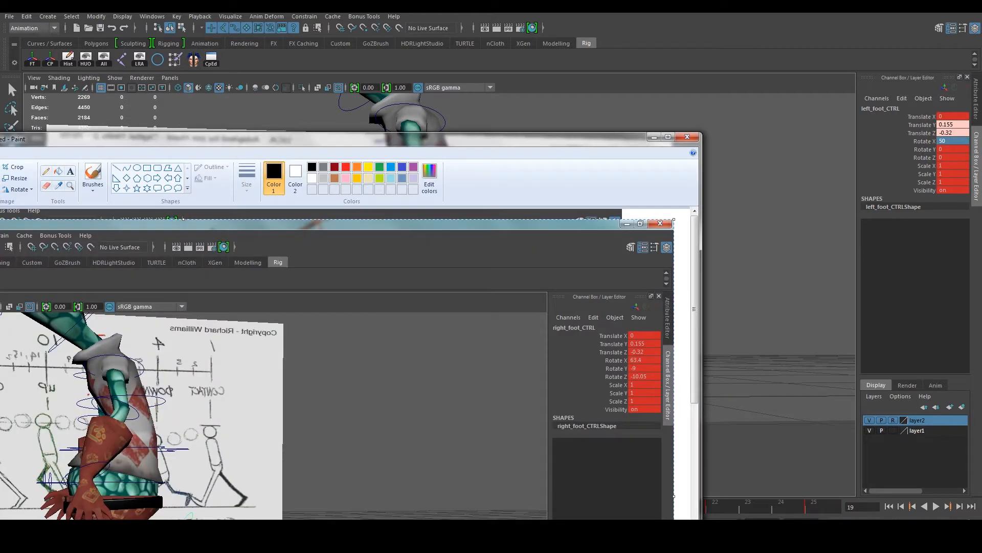
pyautogui.hotkey('alt', 'Tab')
pyautogui.click(957, 141)
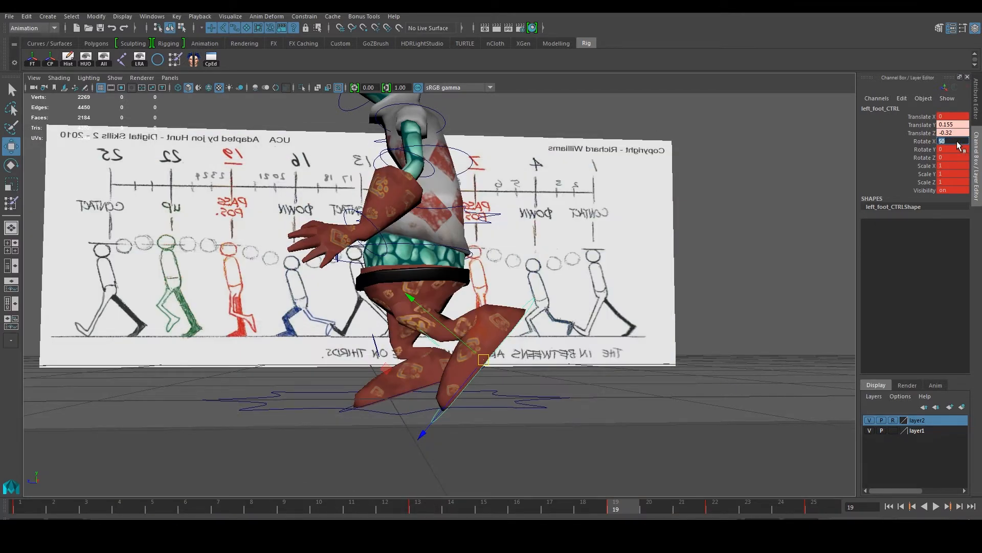
pyautogui.press('Return')
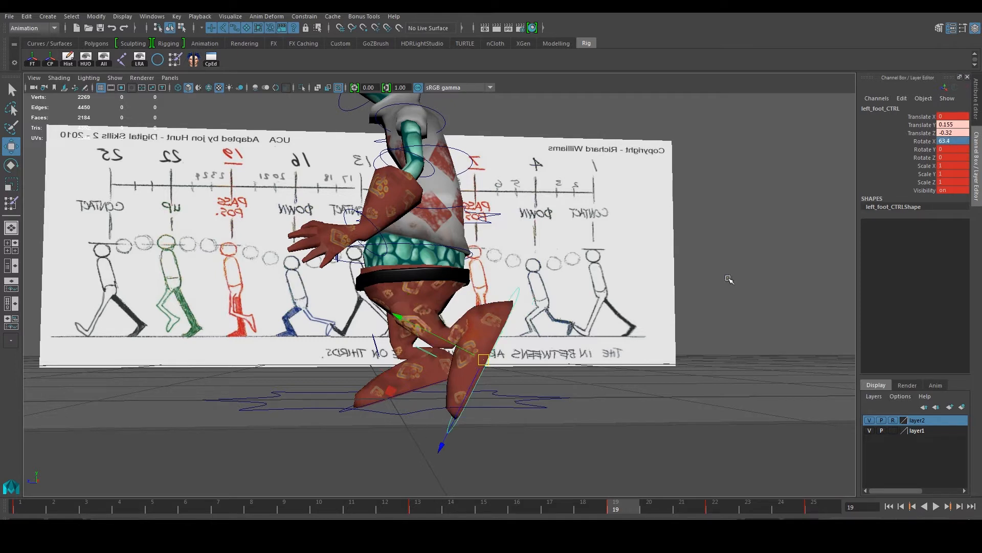
pyautogui.hotkey('alt', 'Tab')
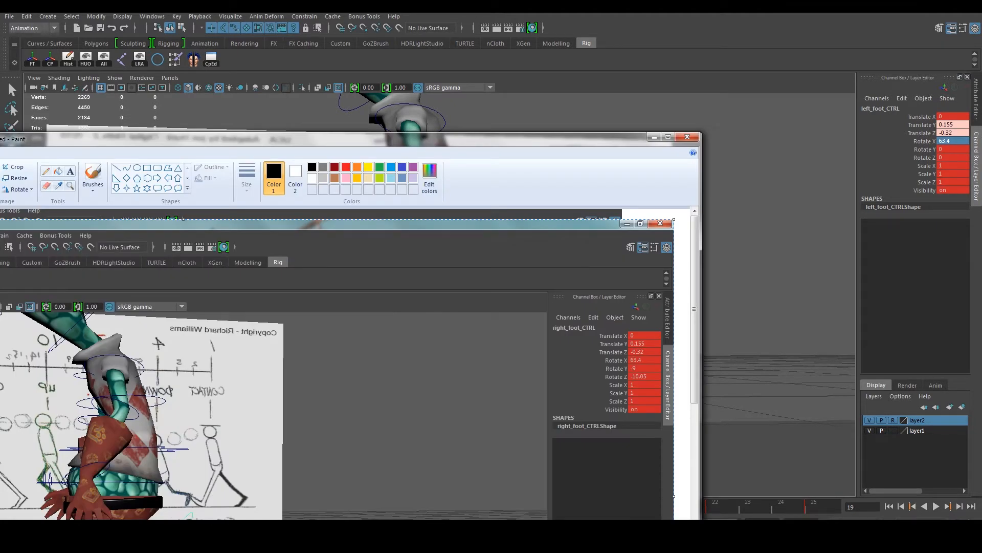
pyautogui.hotkey('alt', 'Tab')
pyautogui.click(948, 149)
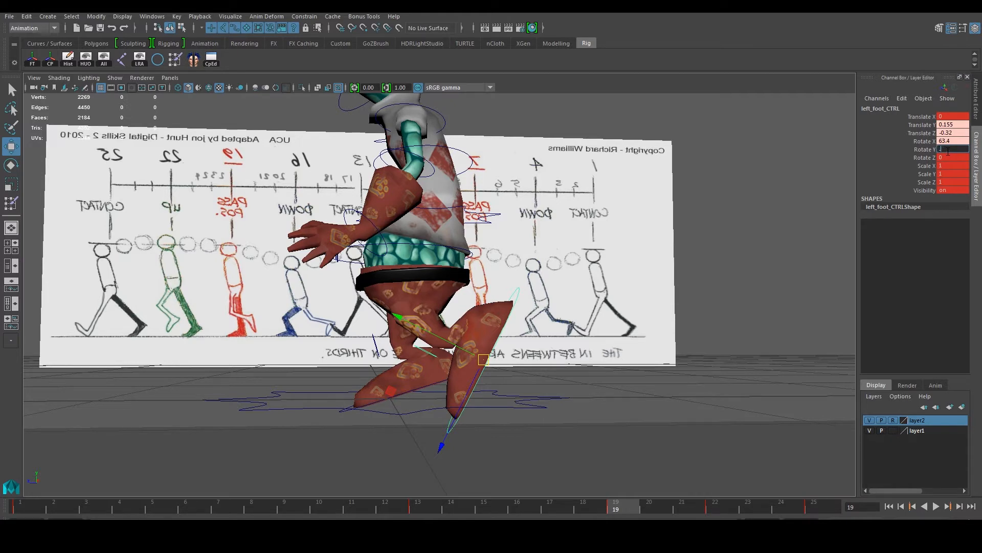
pyautogui.press('Return')
# - Set the left foot's Rotate Z to -10.05 to match the Paint reference, and key the control at frame 19
pyautogui.click(946, 158)
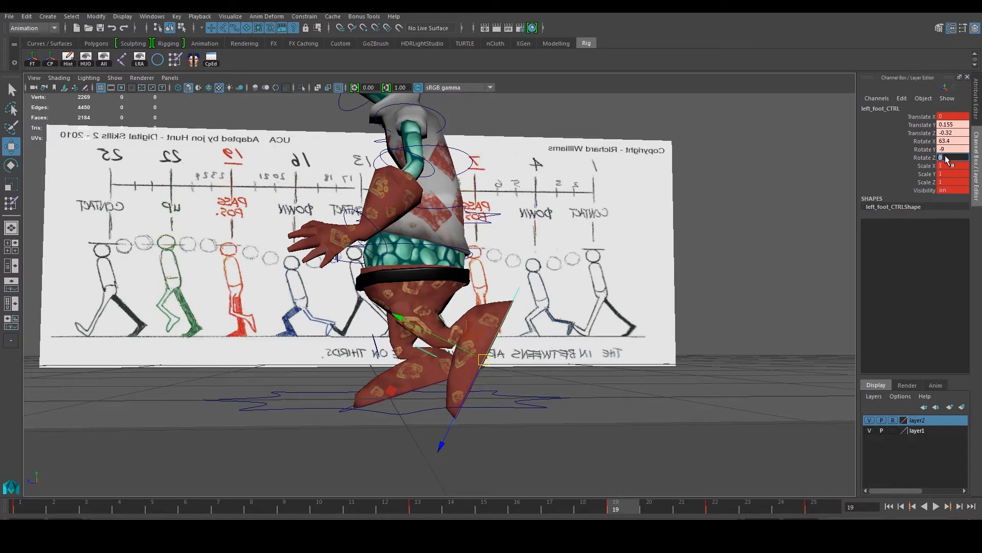
pyautogui.press('Return')
pyautogui.hotkey('alt', 'Tab')
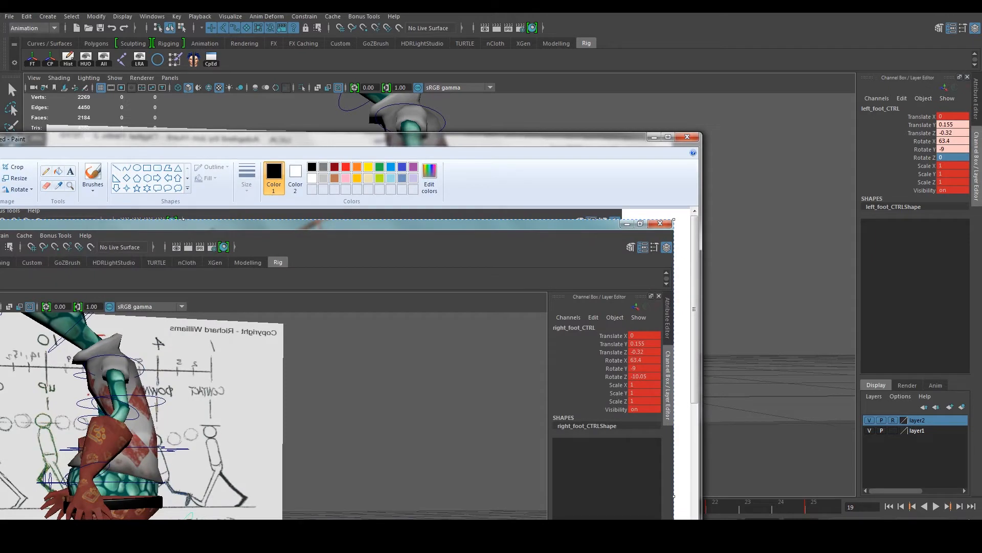
pyautogui.hotkey('alt', 'Tab')
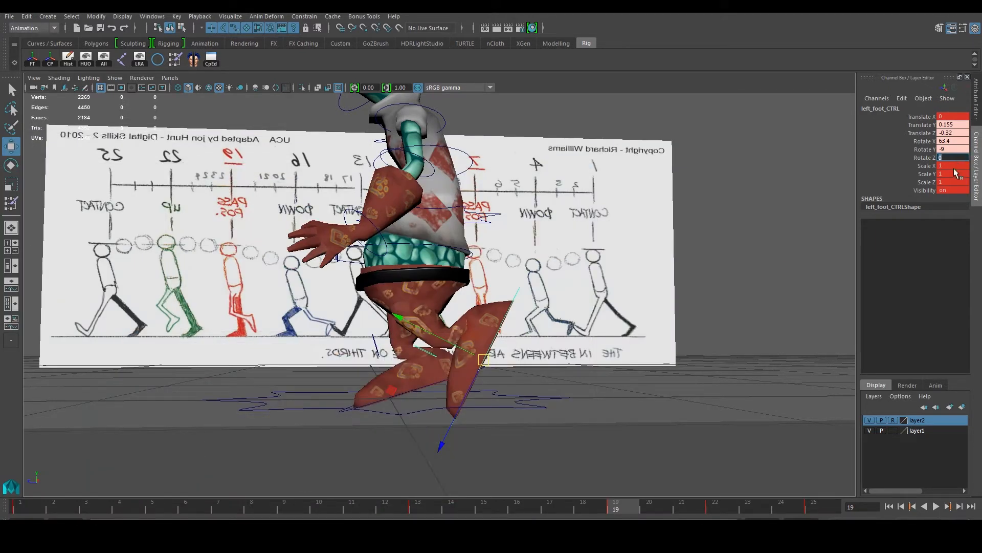
pyautogui.write('5')
pyautogui.press('Return')
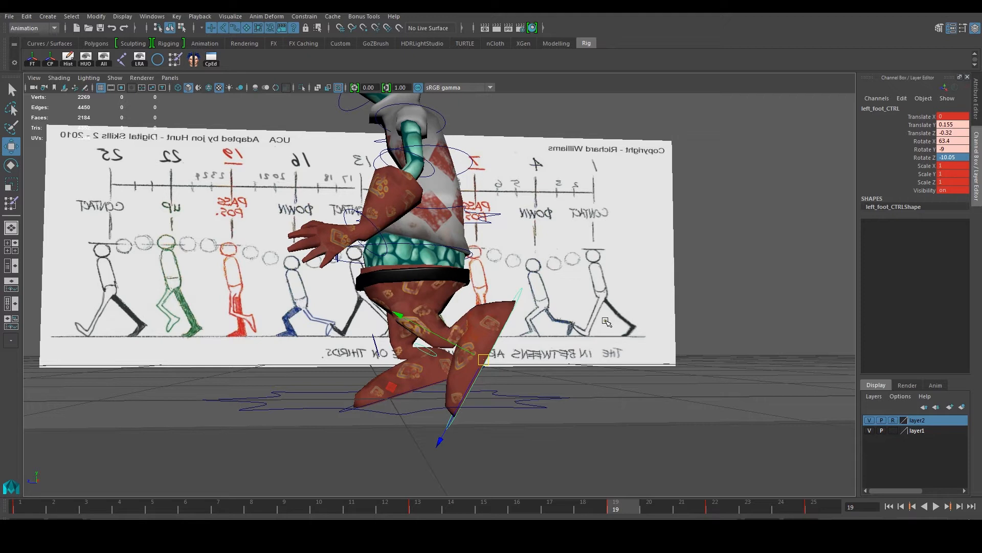
pyautogui.press('s')
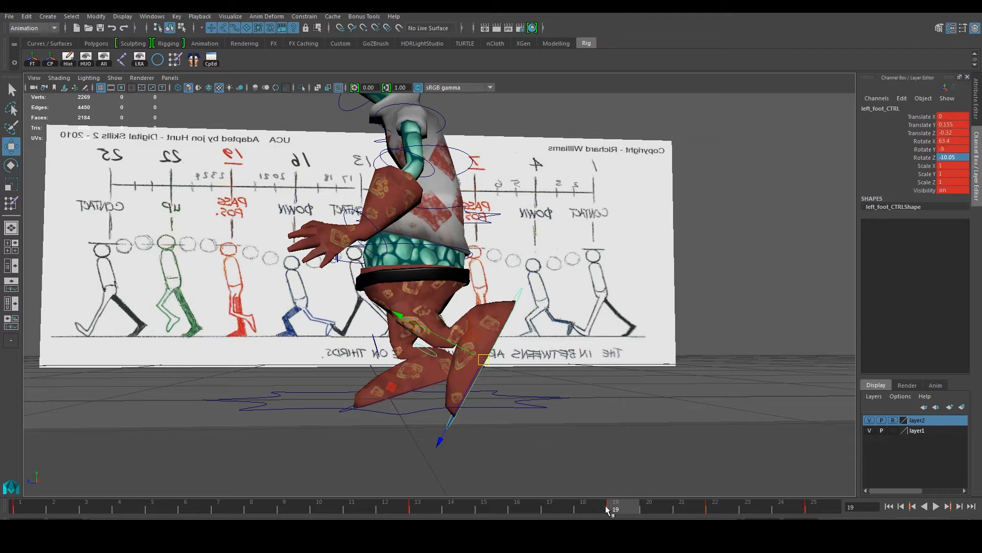
# - Play and scrub the walk cycle in the side view to check both feet's passing poses
pyautogui.hotkey('alt', 'v')
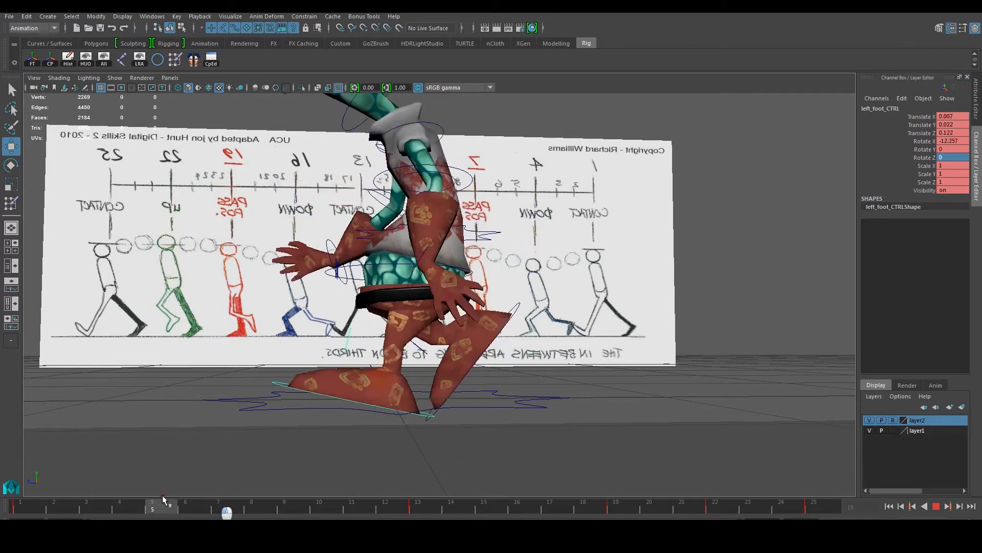
pyautogui.moveTo(162, 499); pyautogui.dragTo(28, 504)
pyautogui.click(549, 424)
pyautogui.keyDown('alt'); pyautogui.moveTo(728, 437); pyautogui.dragTo(735, 451, button='middle'); pyautogui.keyUp('alt')
pyautogui.click(936, 508)
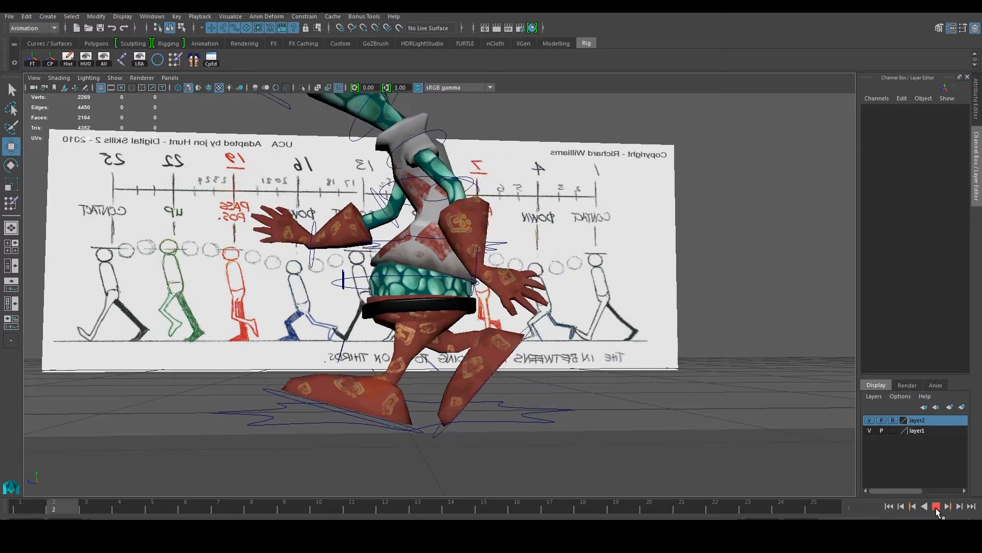
pyautogui.keyDown('alt'); pyautogui.moveTo(708, 385); pyautogui.dragTo(683, 382, button='right'); pyautogui.keyUp('alt')
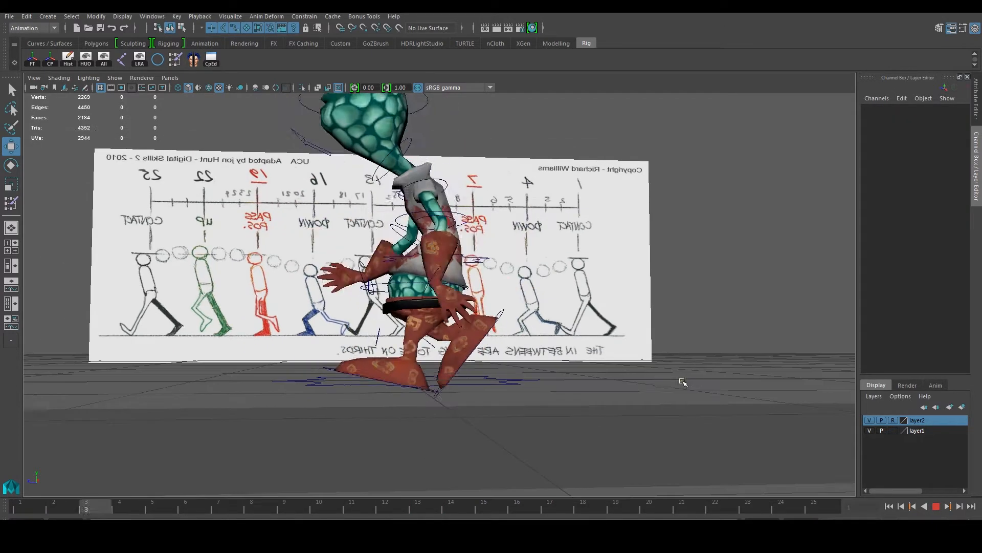
pyautogui.click(936, 508)
pyautogui.moveTo(5, 509); pyautogui.dragTo(583, 515)
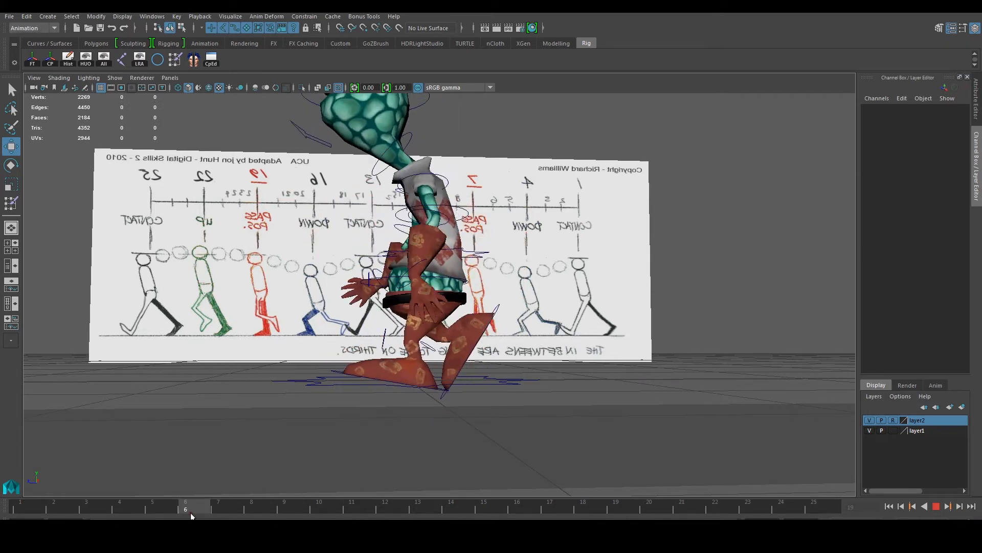
pyautogui.hotkey('alt', 'v')
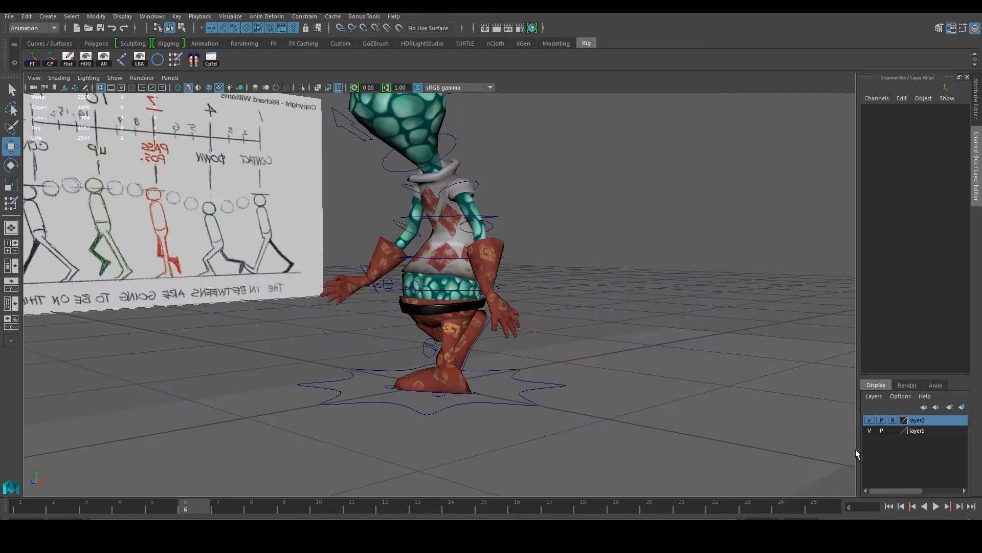
# - Replay the walk cycle from the side and stop it at frame 23 to examine the foot motion
pyautogui.click(725, 426)
pyautogui.moveTo(430, 349); pyautogui.dragTo(429, 306)
pyautogui.moveTo(429, 306)
pyautogui.keyDown('alt'); pyautogui.mouseDown()
pyautogui.moveTo(400, 309)
pyautogui.moveTo(413, 295)
pyautogui.mouseUp(); pyautogui.keyUp('alt')
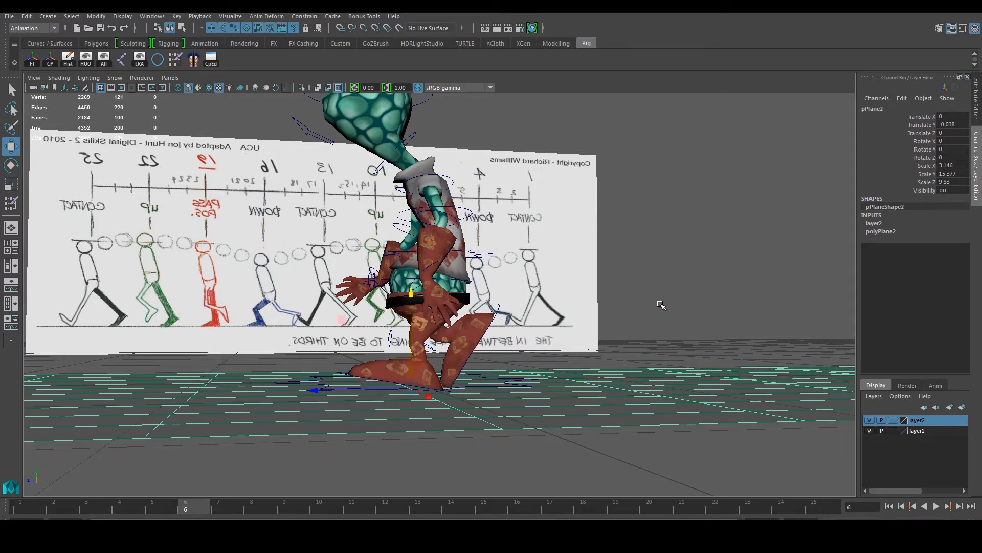
pyautogui.click(634, 305)
pyautogui.click(936, 506)
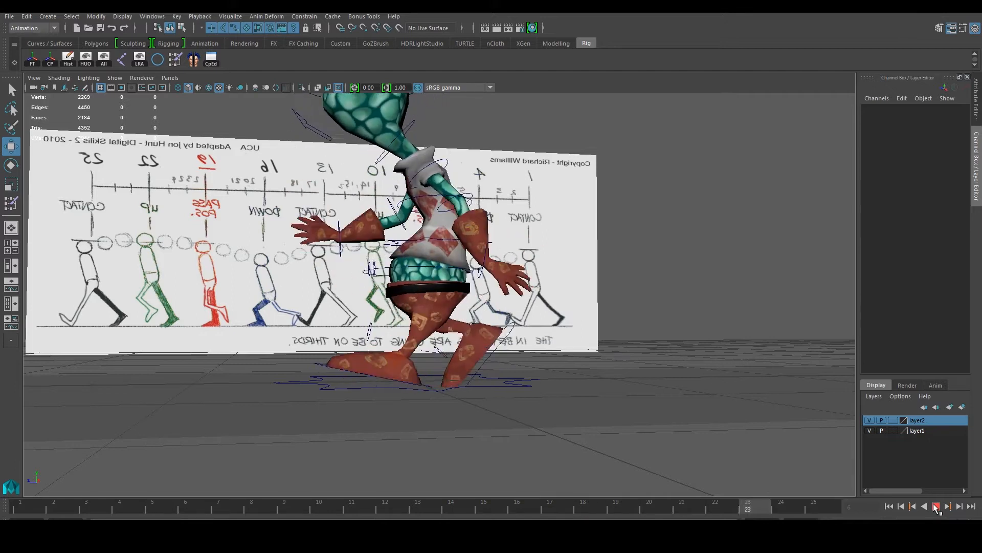
pyautogui.click(937, 506)
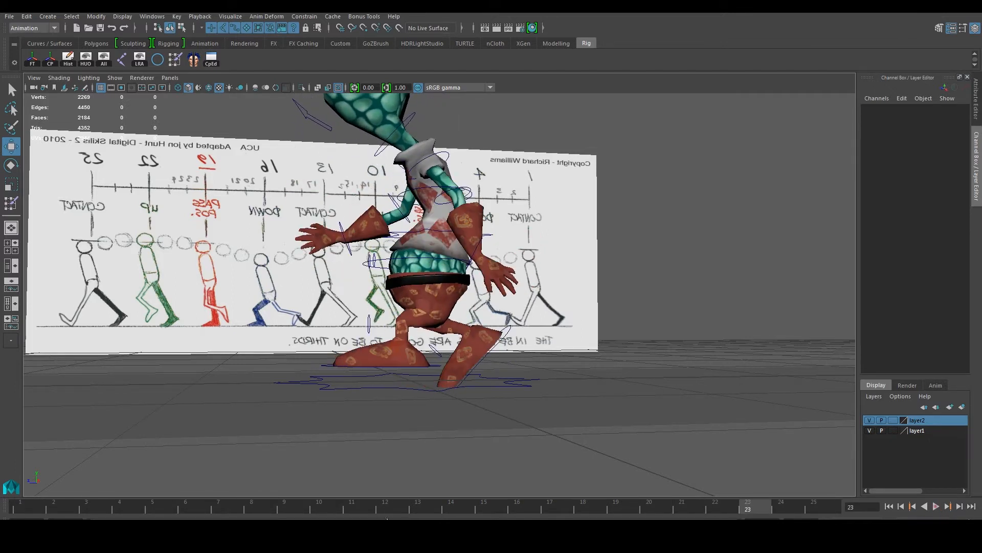
# - Inspect the right foot and left knee controls along the character's walking axis, scrubbing the timeline to frame 21
pyautogui.click(508, 329)
pyautogui.moveTo(508, 329)
pyautogui.keyDown('alt'); pyautogui.mouseDown()
pyautogui.moveTo(481, 343)
pyautogui.moveTo(505, 347)
pyautogui.mouseUp(); pyautogui.keyUp('alt')
pyautogui.scroll(4, 505, 347)
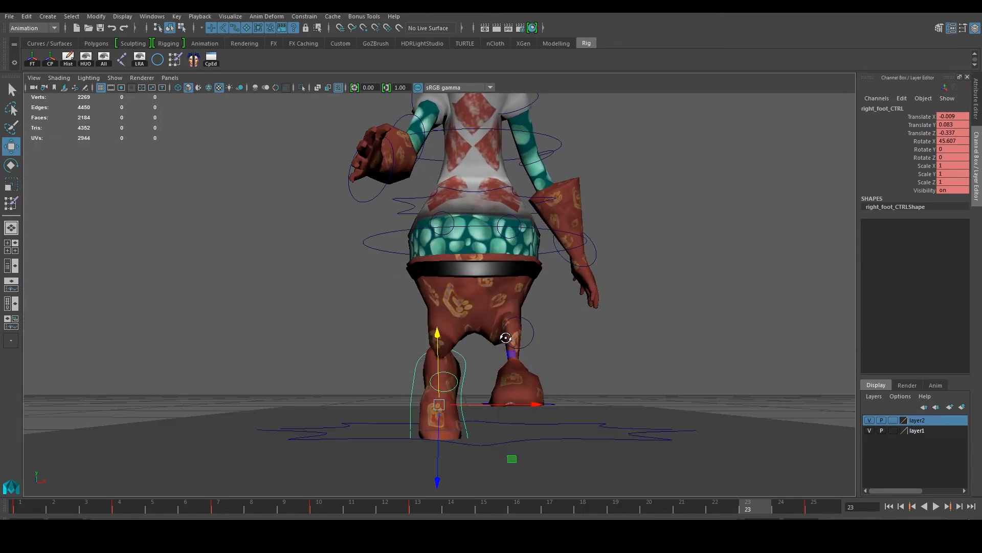
pyautogui.keyDown('alt'); pyautogui.moveTo(533, 333); pyautogui.dragTo(462, 371); pyautogui.keyUp('alt')
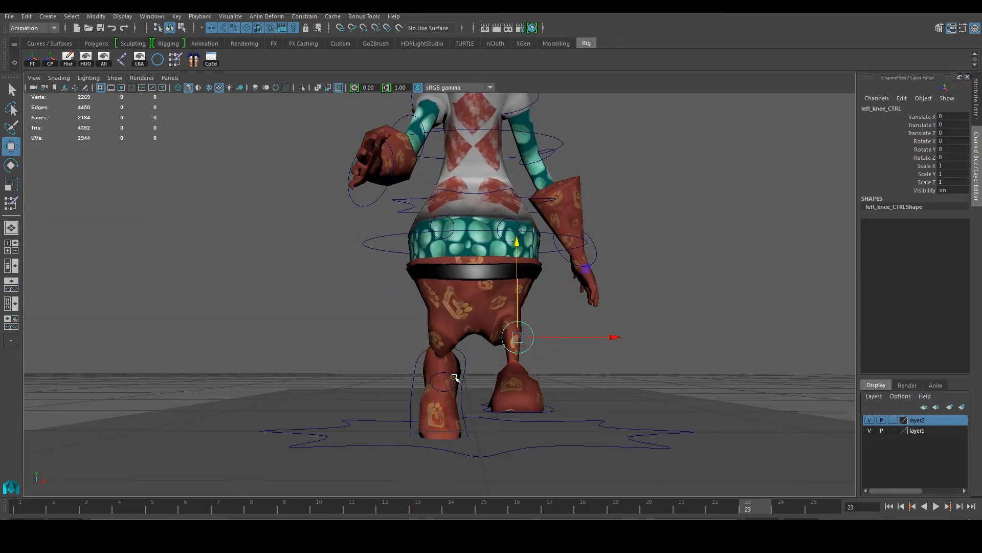
pyautogui.moveTo(201, 505); pyautogui.dragTo(681, 505)
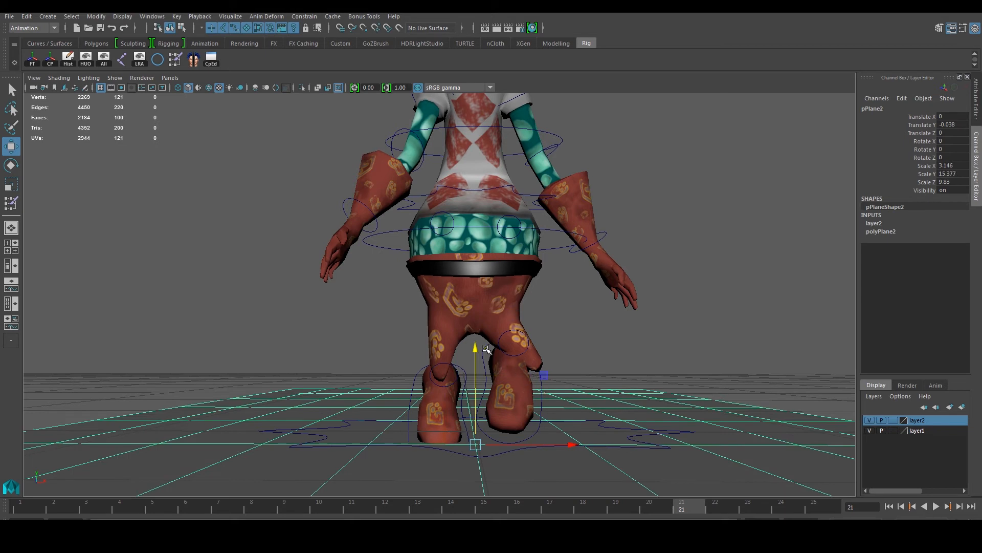
# - Switch layer2 back to reference mode so that the ground plane cannot be selected
pyautogui.click(486, 350)
pyautogui.click(893, 420)
pyautogui.click(893, 420)
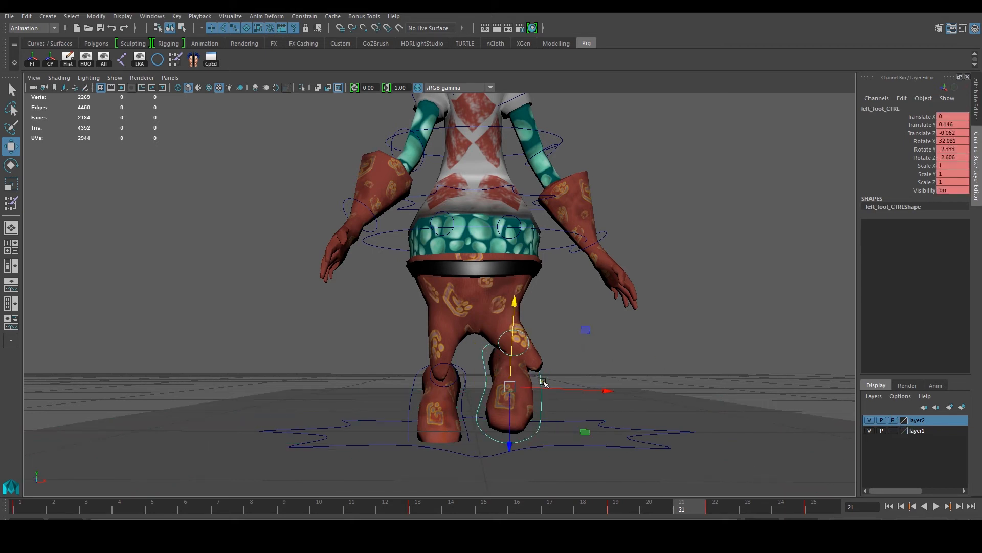
# - Return to frame 1 with nothing selected and replay the walk cycle, examining it from several angles
pyautogui.moveTo(474, 512); pyautogui.dragTo(26, 504)
pyautogui.keyDown('alt'); pyautogui.moveTo(119, 432); pyautogui.dragTo(467, 353); pyautogui.keyUp('alt')
pyautogui.click(258, 335)
pyautogui.scroll(-3, 259, 335)
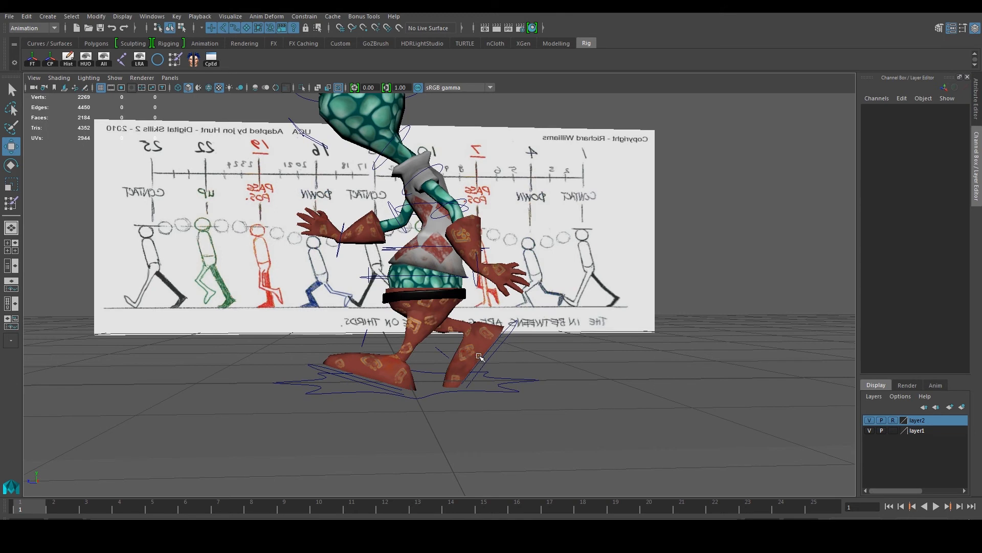
pyautogui.click(936, 507)
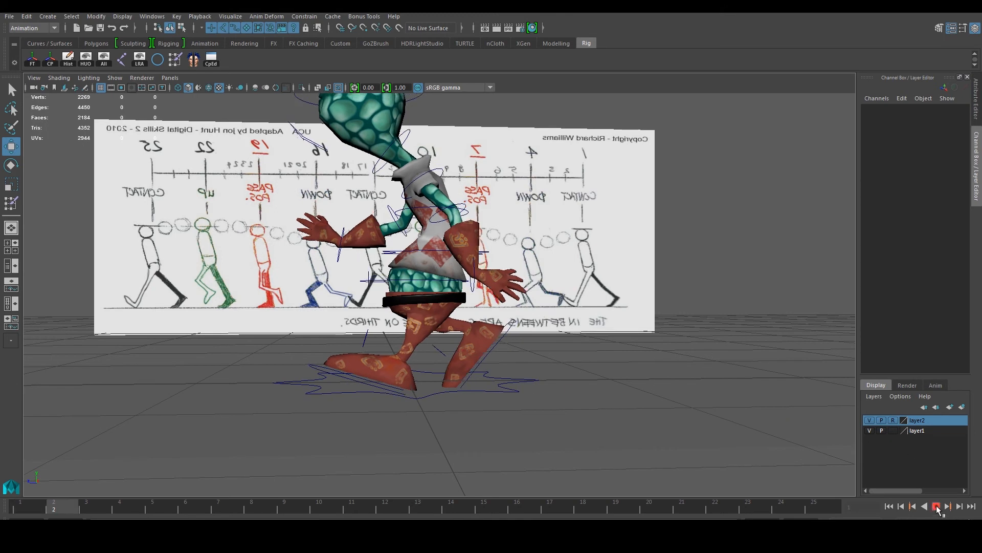
pyautogui.keyDown('alt'); pyautogui.moveTo(394, 399); pyautogui.dragTo(518, 392); pyautogui.keyUp('alt')
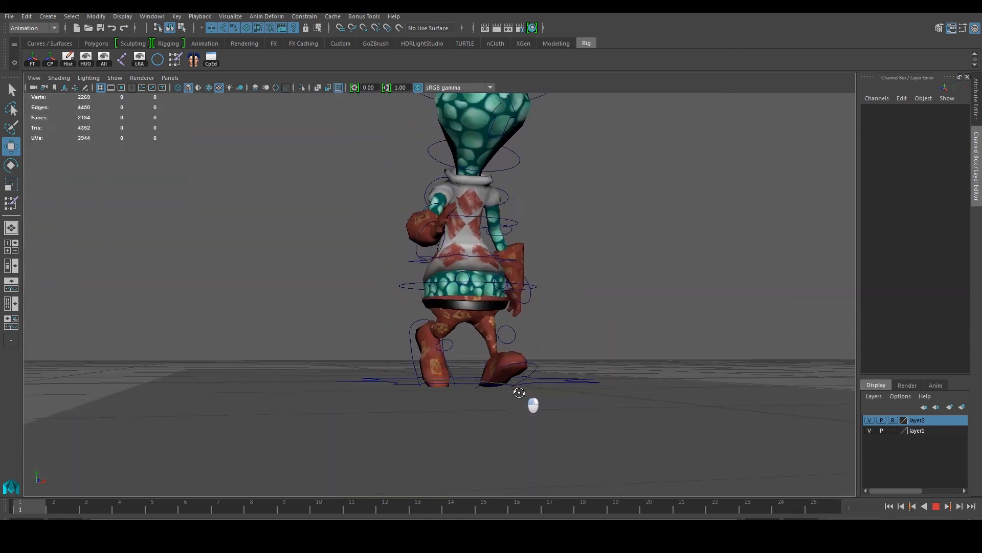